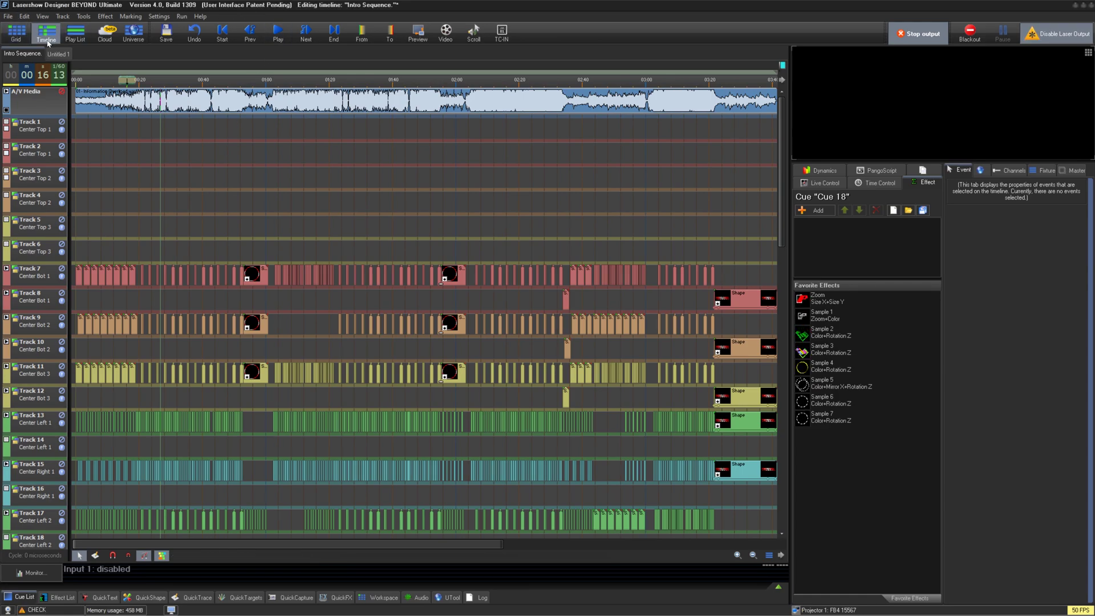
- Visit the Play List, Pangolin Cloud login and Universe screens, then return to the Intro Sequence timeline
left_click(75, 34)
left_click(105, 33)
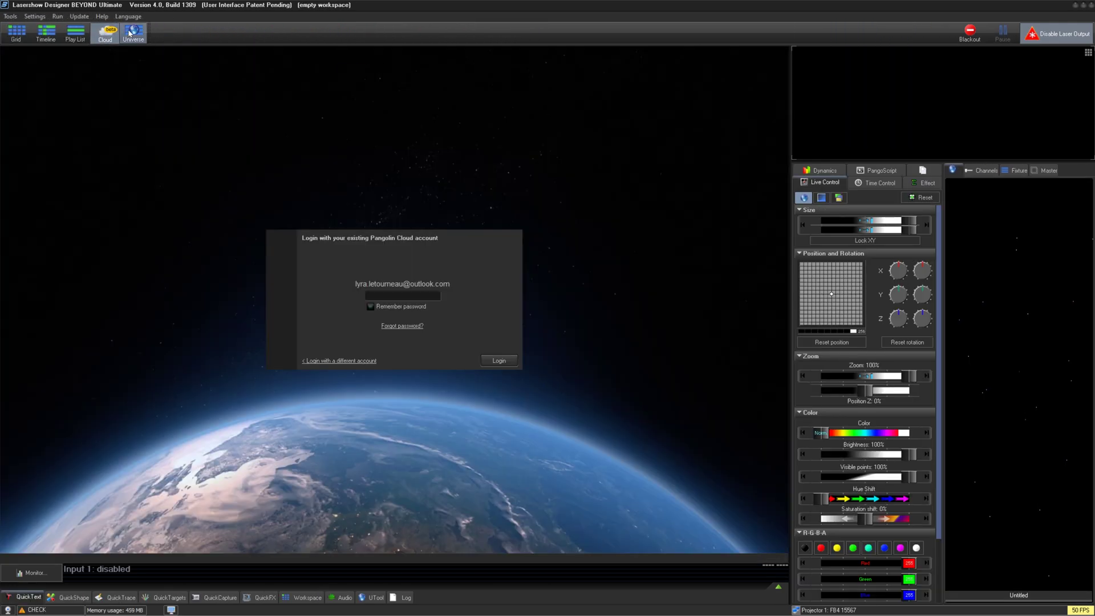
left_click(129, 33)
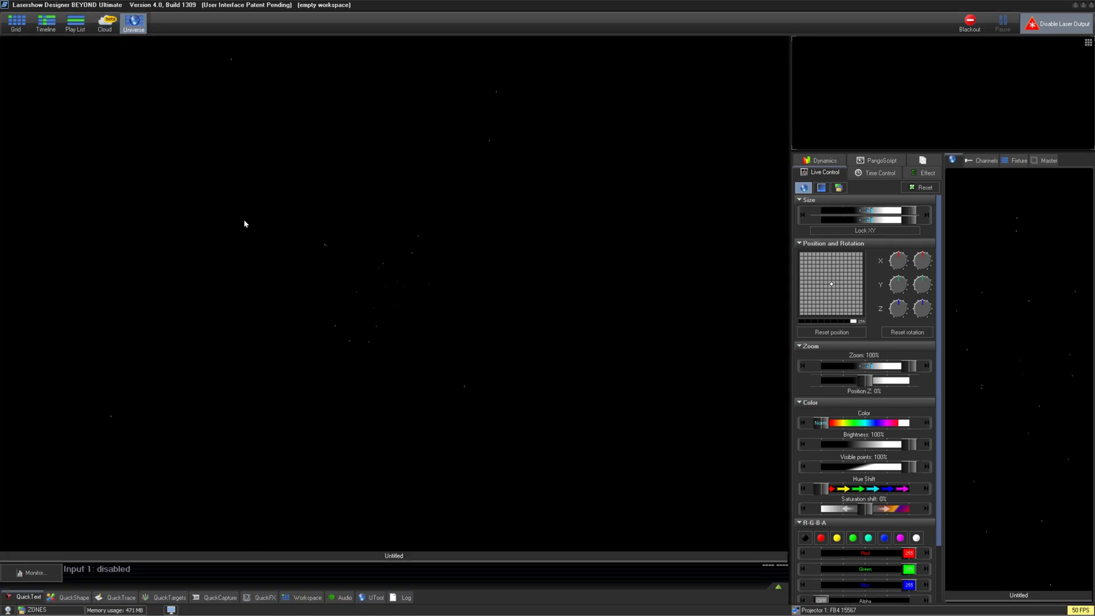
left_click(57, 31)
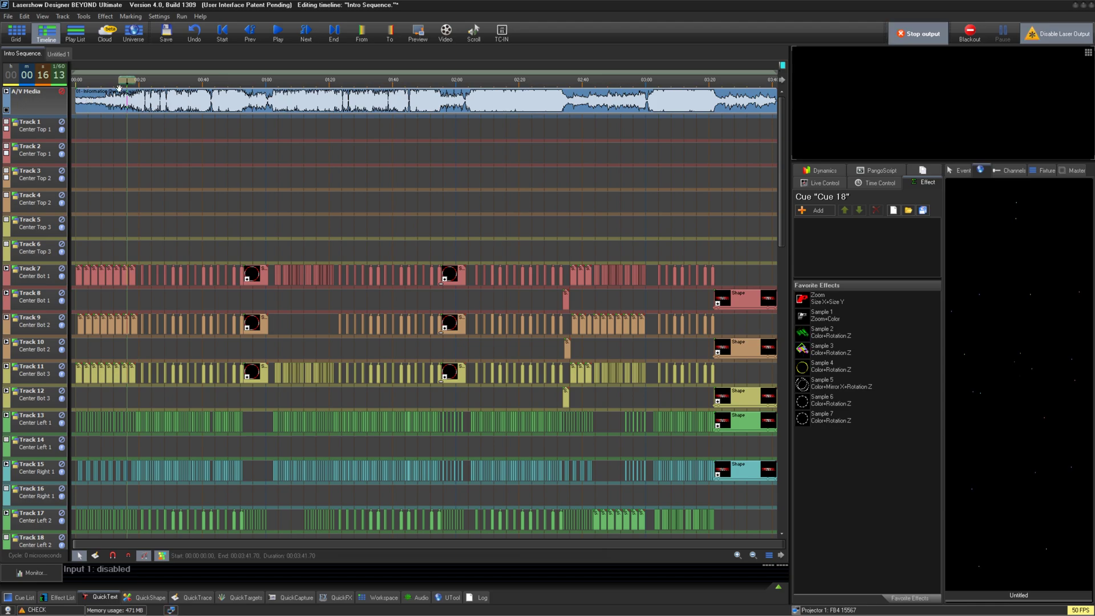
- Move the playhead to about 0:25, then open and cancel the Open Show browser
left_click_drag(119, 87, 156, 79)
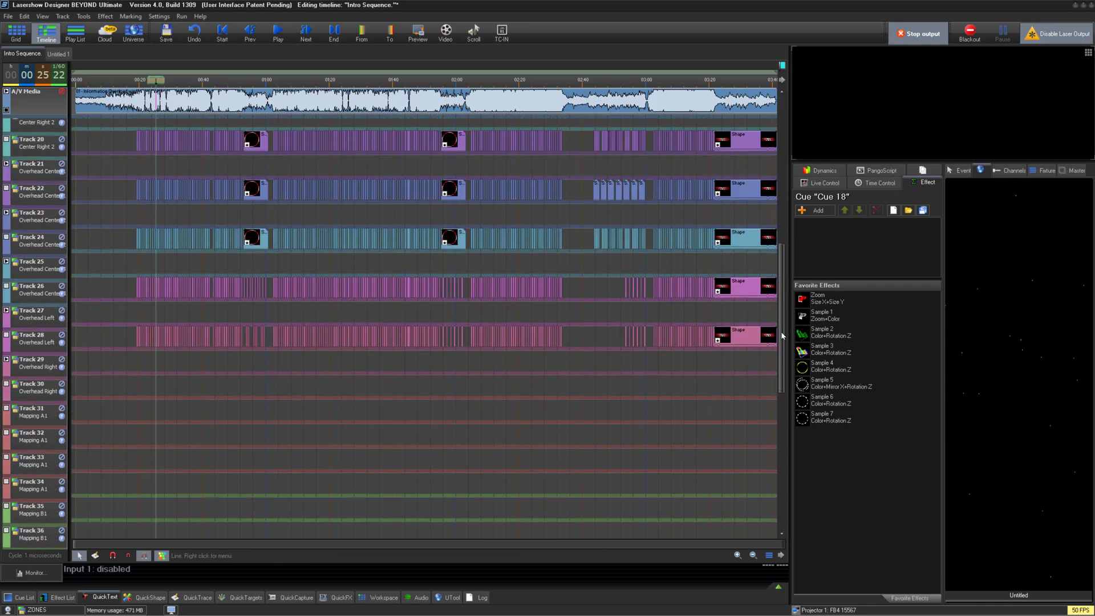
mouse_move(782, 175)
left_mouse_down()
mouse_move(788, 310)
mouse_move(783, 171)
left_mouse_up()
left_click(8, 16)
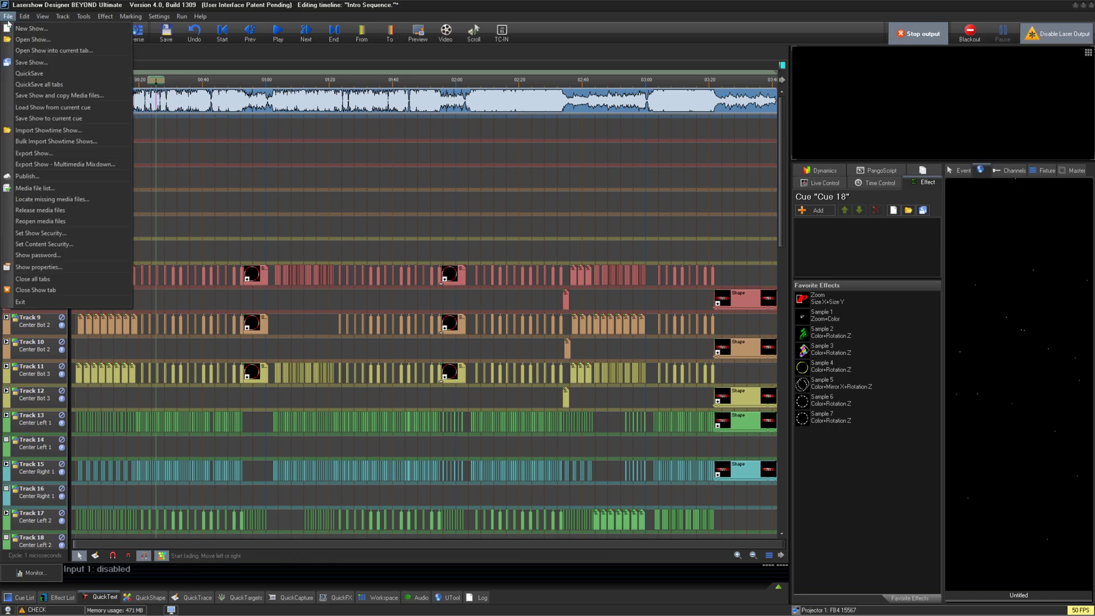
left_click(33, 39)
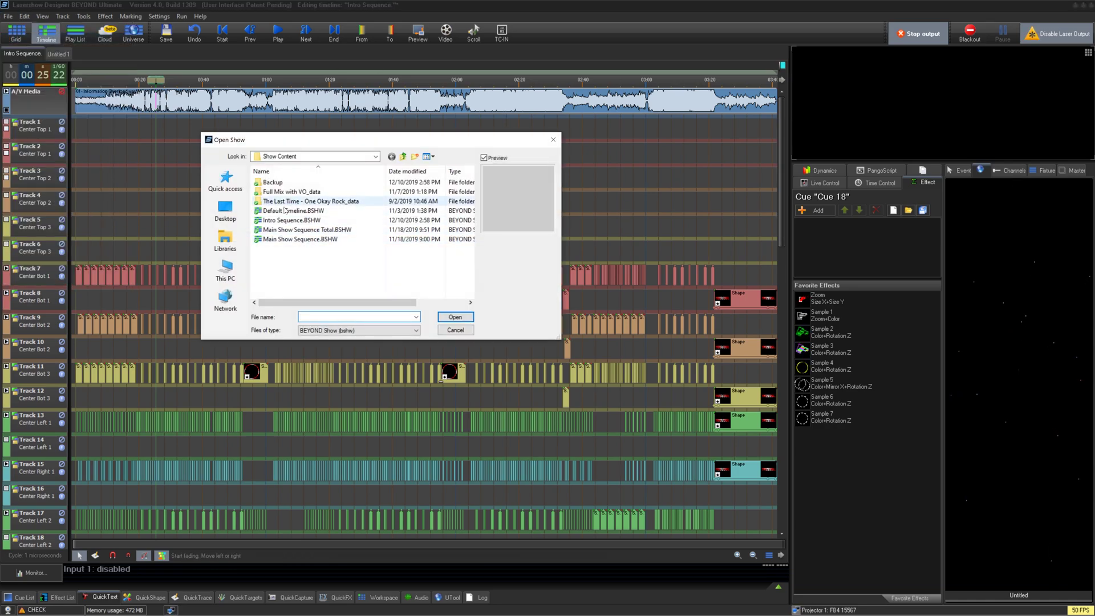
left_click(299, 239)
left_click(291, 220)
- Open and cancel the Save Show dialog, then rewind the playhead to the start
left_click(455, 317)
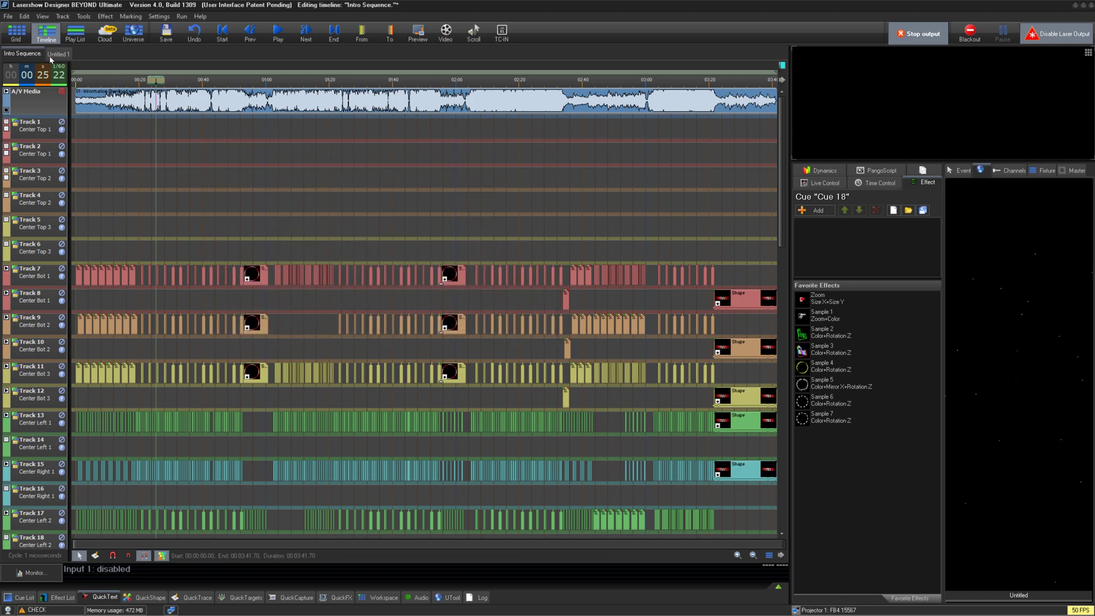
left_click(8, 16)
left_click(50, 64)
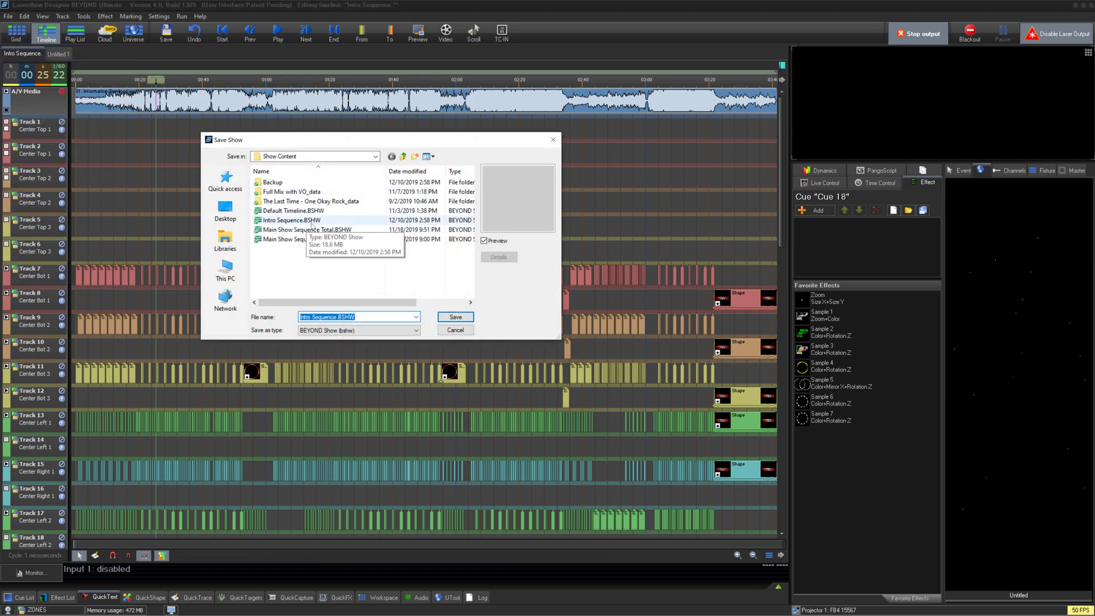
left_click(455, 330)
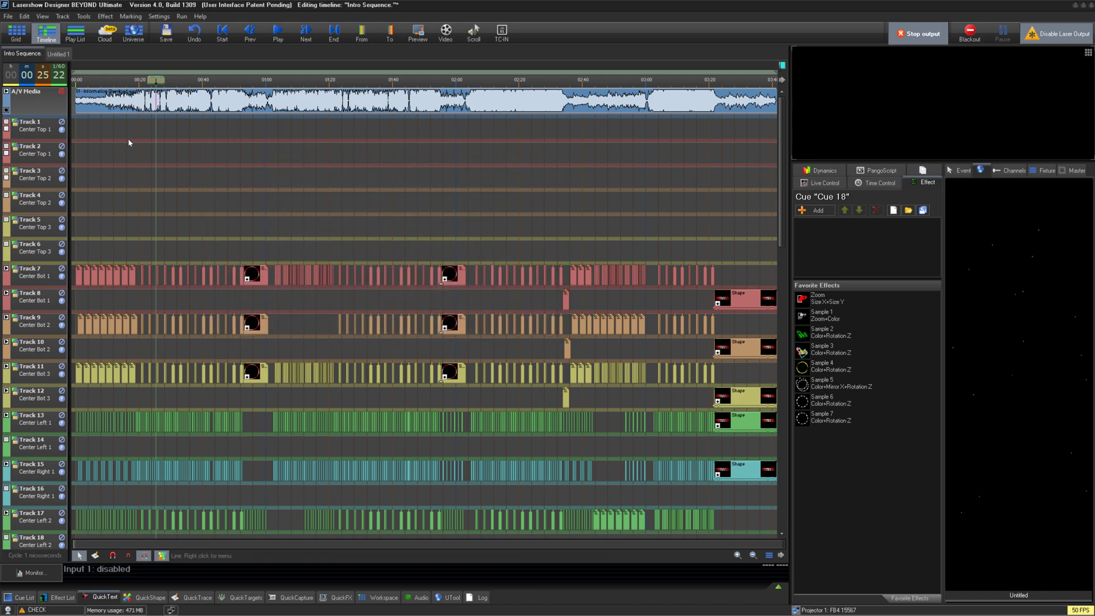
key("Home")
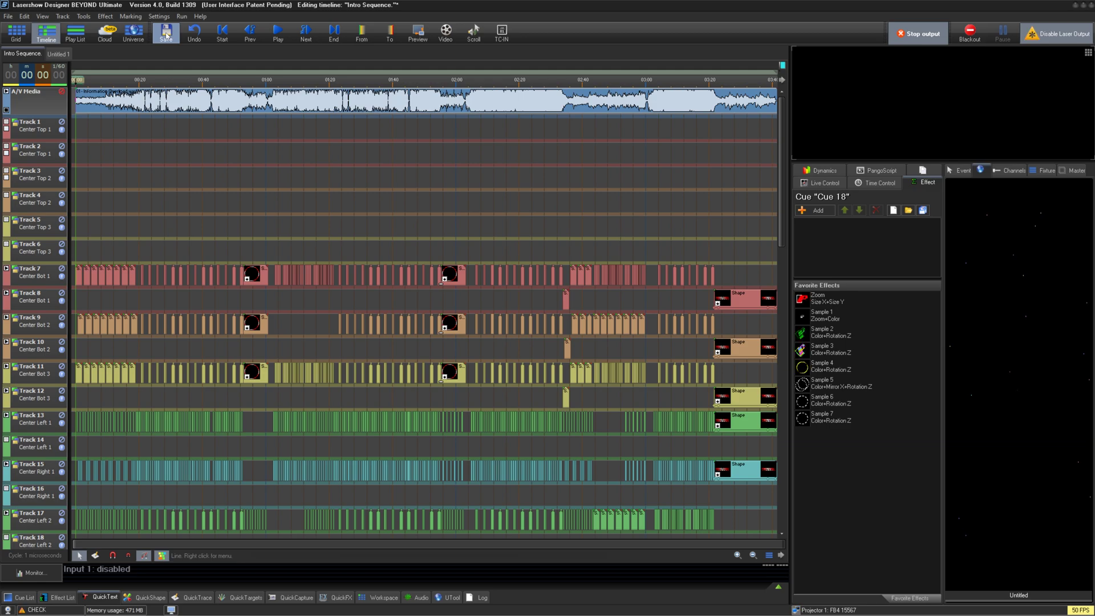
- Save the Intro Sequence show, rewind, and place the playhead near 0:50
left_click(166, 34)
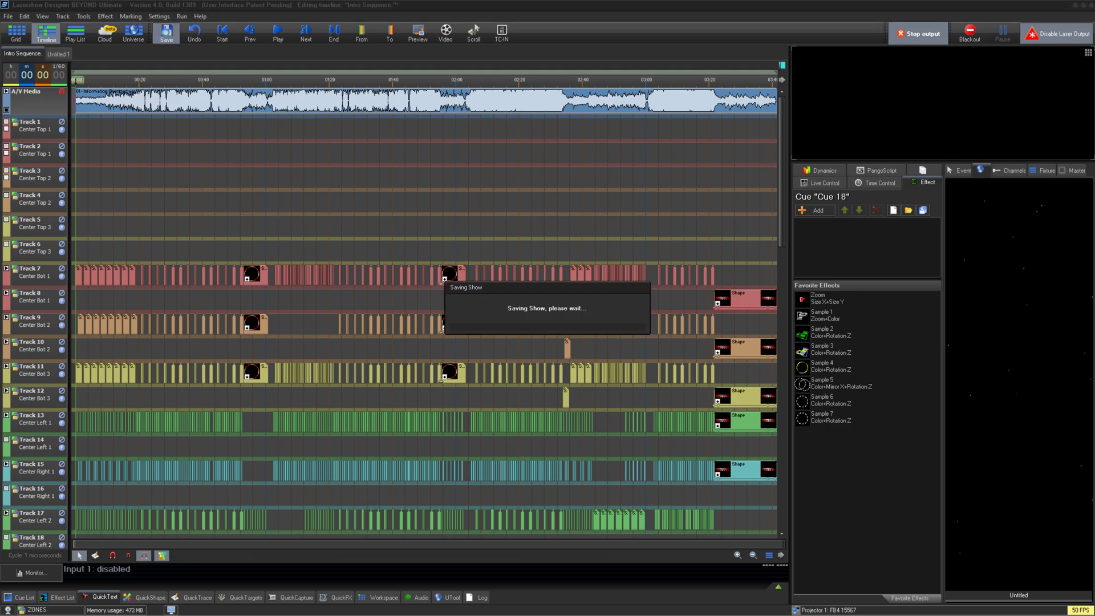
left_click(195, 35)
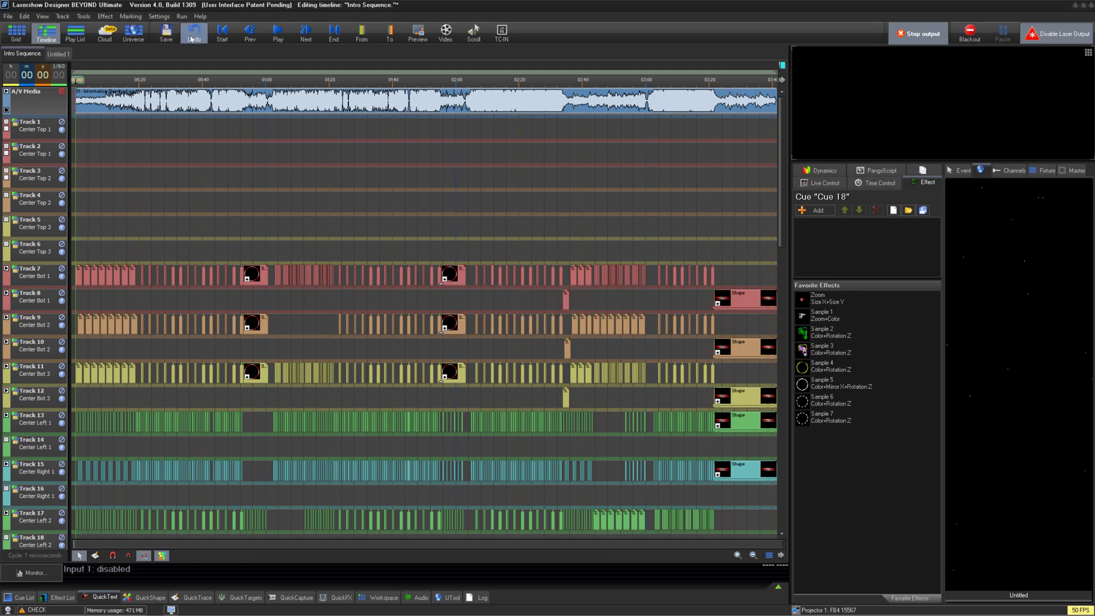
left_click(222, 34)
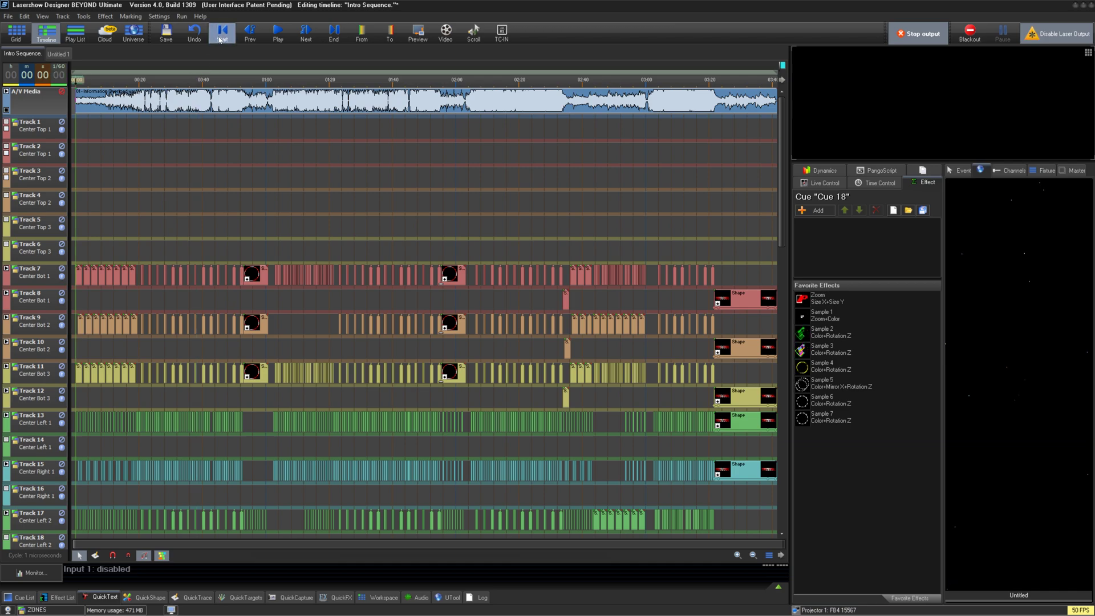
left_click(234, 75)
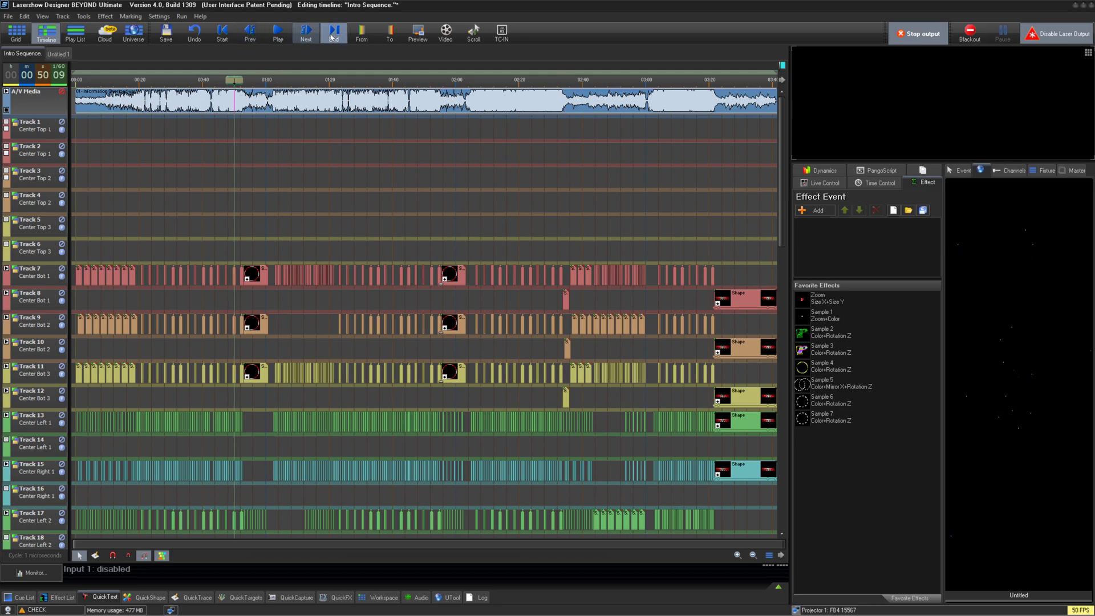
- Play and pause, step forward, jump to the end, and mark a user-time start near 1:20
left_click(285, 36)
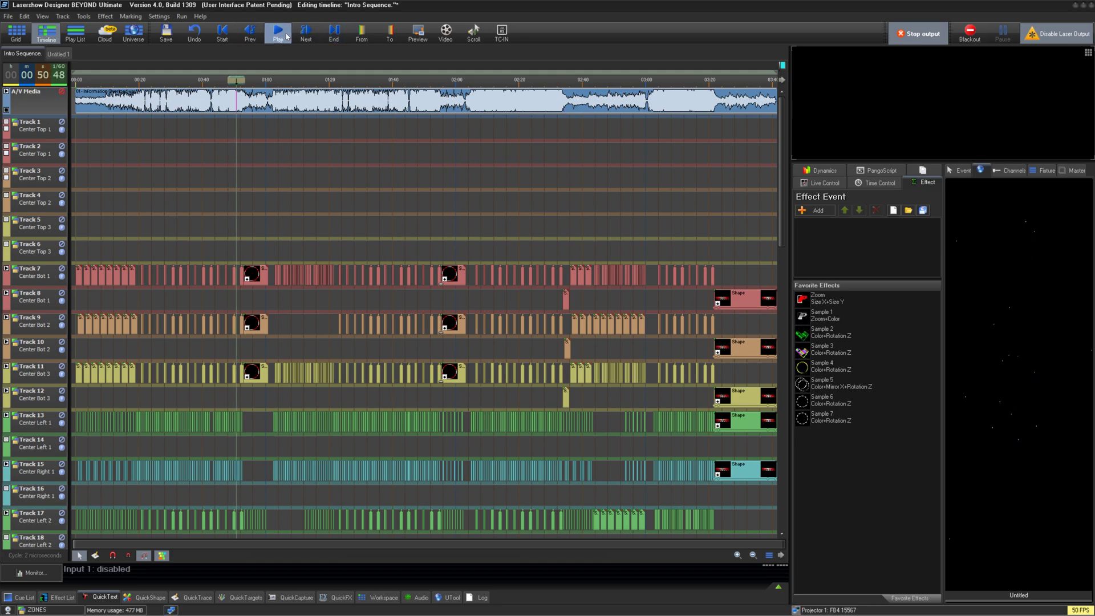
left_click(285, 35)
left_click(308, 37)
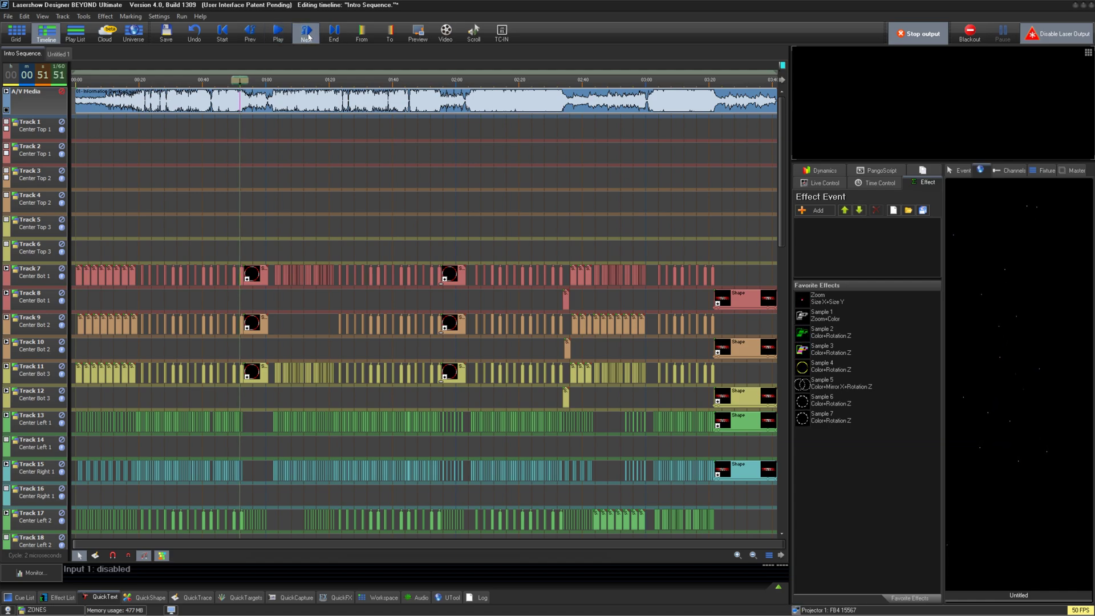
left_click(333, 33)
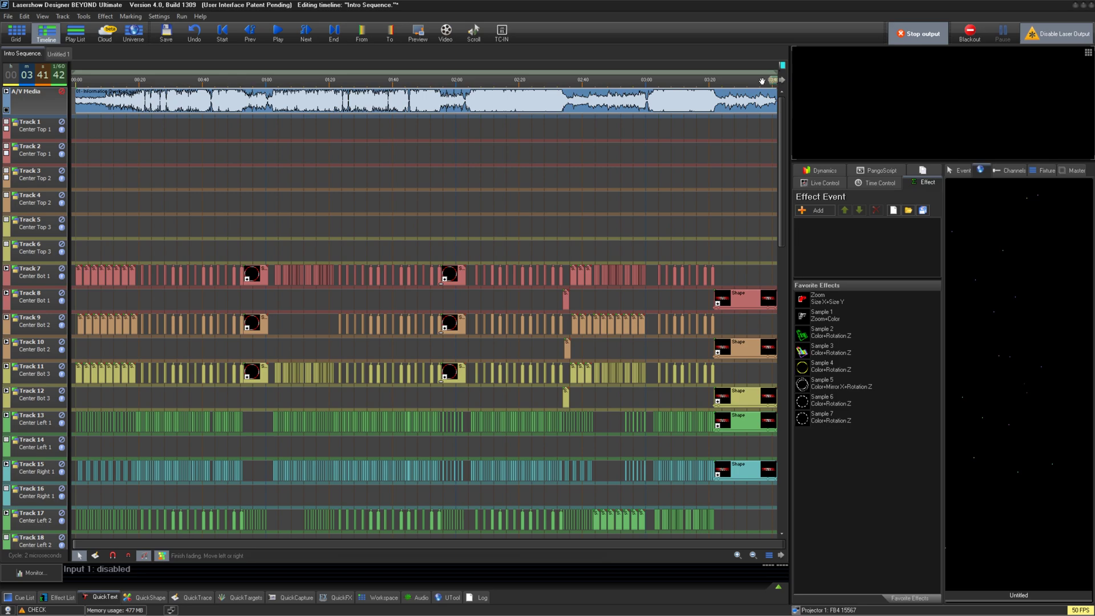
left_click(329, 67)
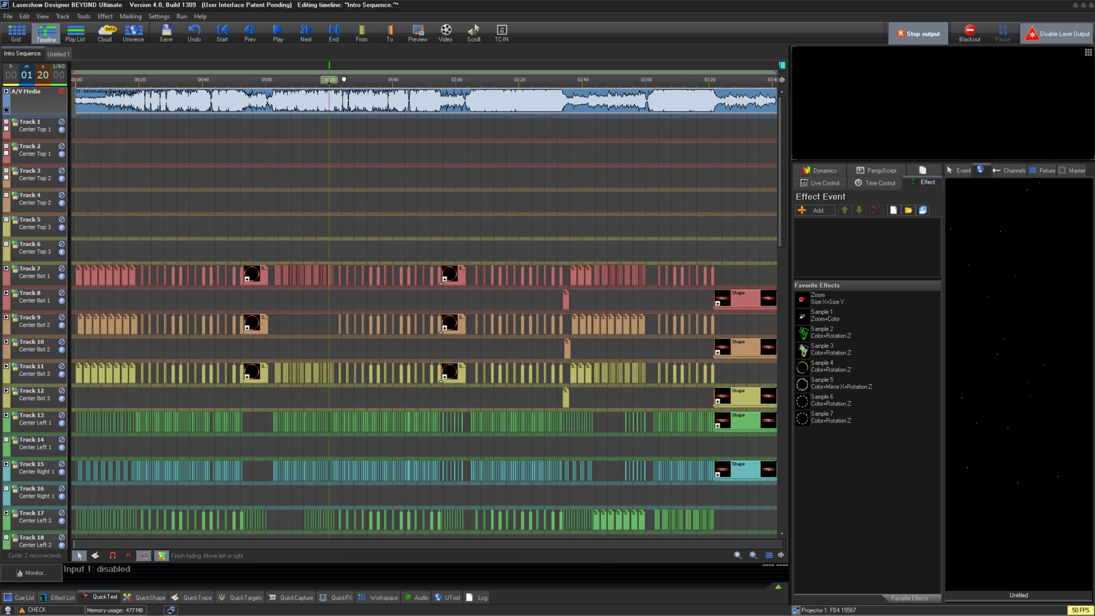
- Mark the user-time end, loop-play the 1:20–1:24 range, stop, and clear the user time
left_click(388, 36)
key("space")
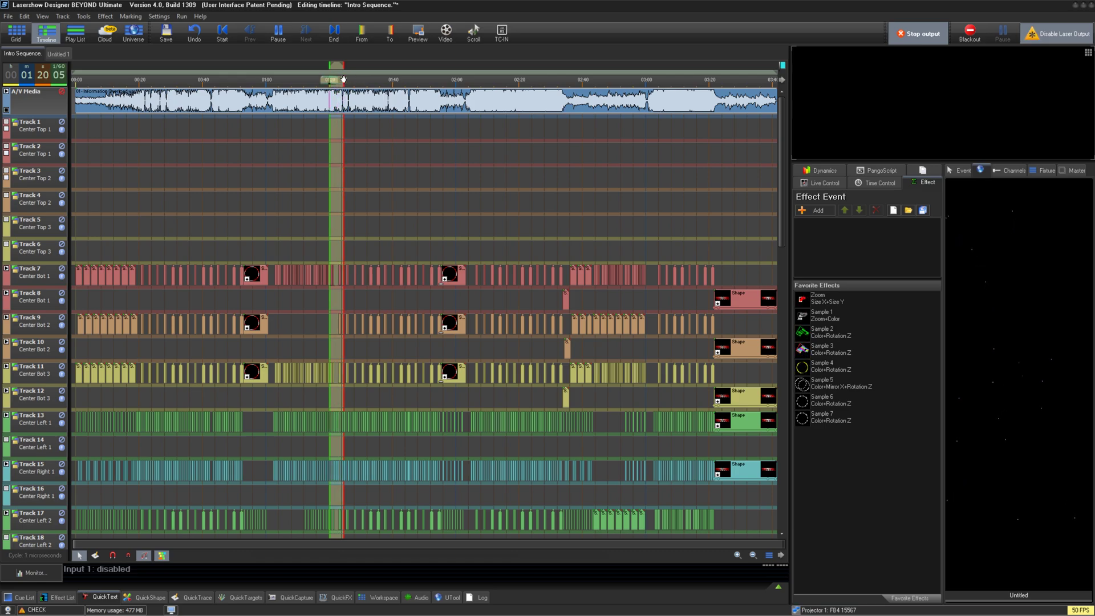
left_click(341, 80)
right_click(342, 80)
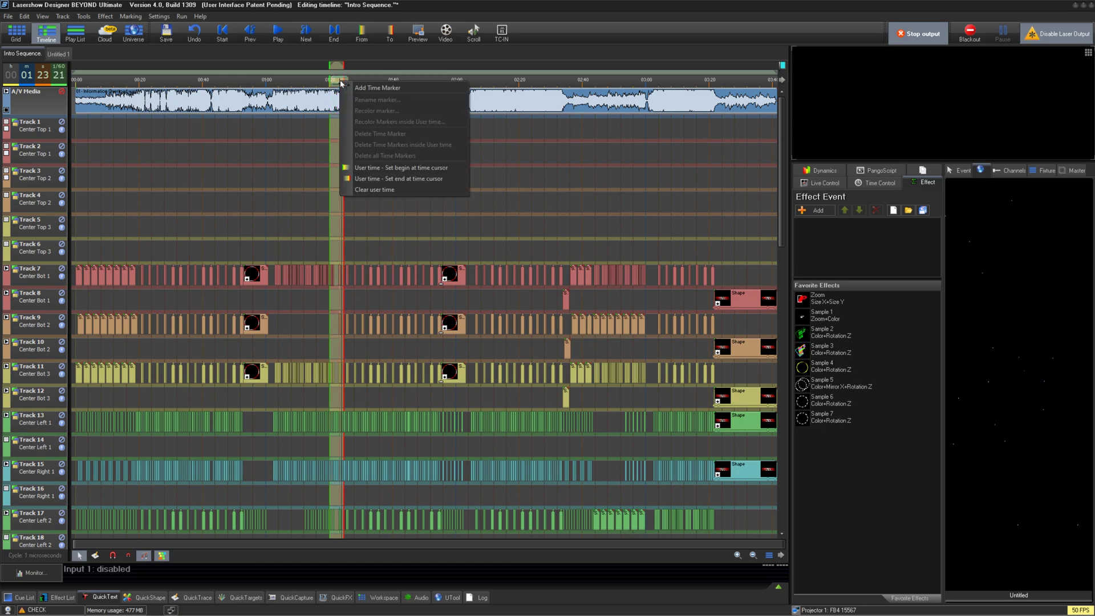
left_click(416, 188)
- Show the timeline preview, try the per-track, single projector and advanced overlay modes, then hide it
left_click(418, 32)
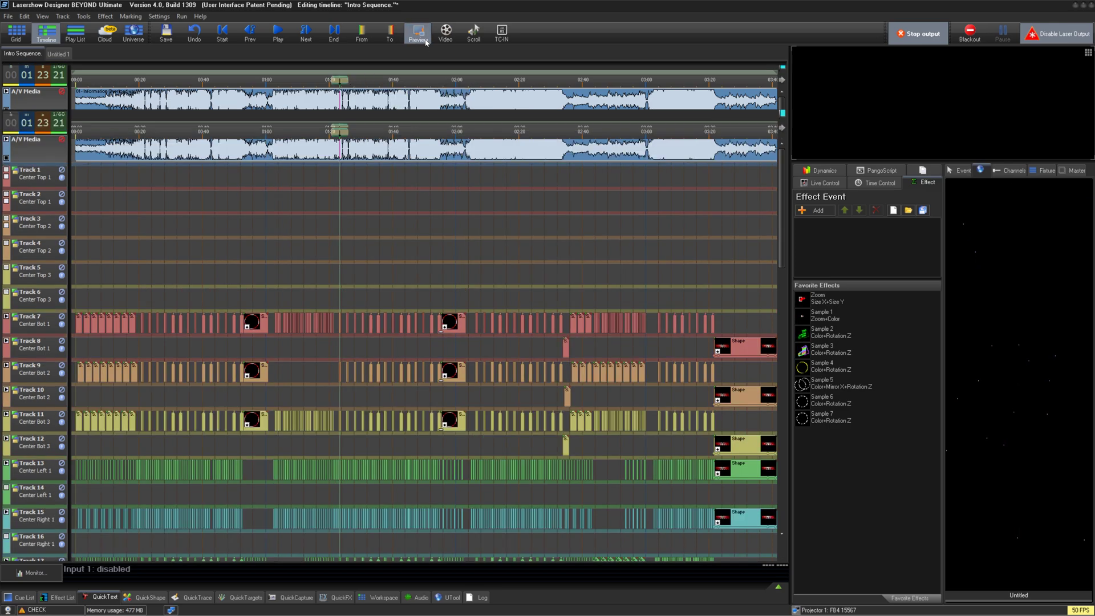
right_click(387, 81)
left_click(416, 106)
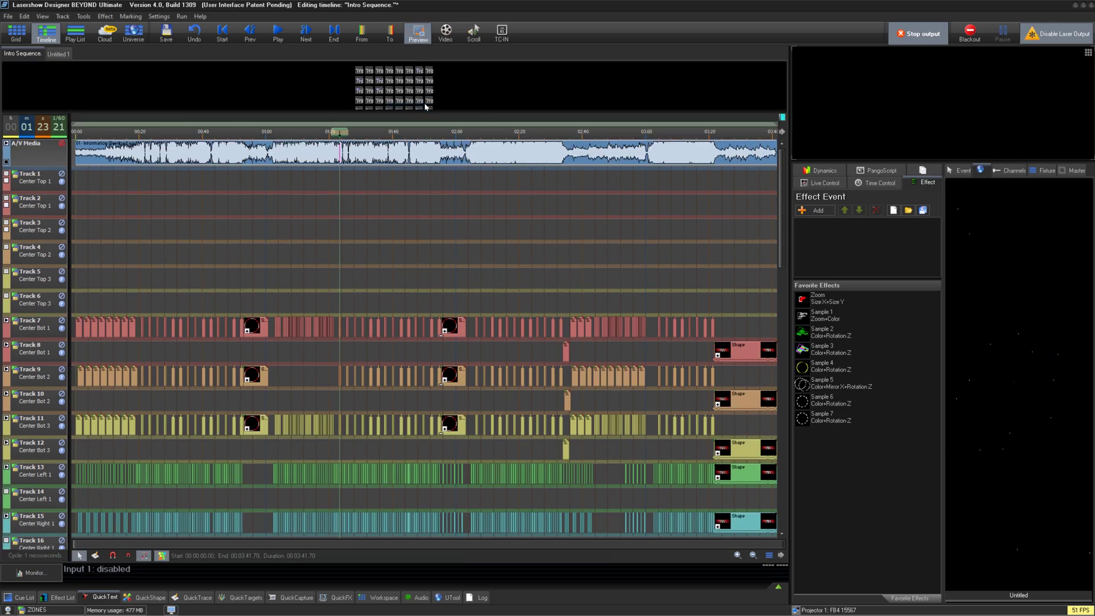
right_click(416, 100)
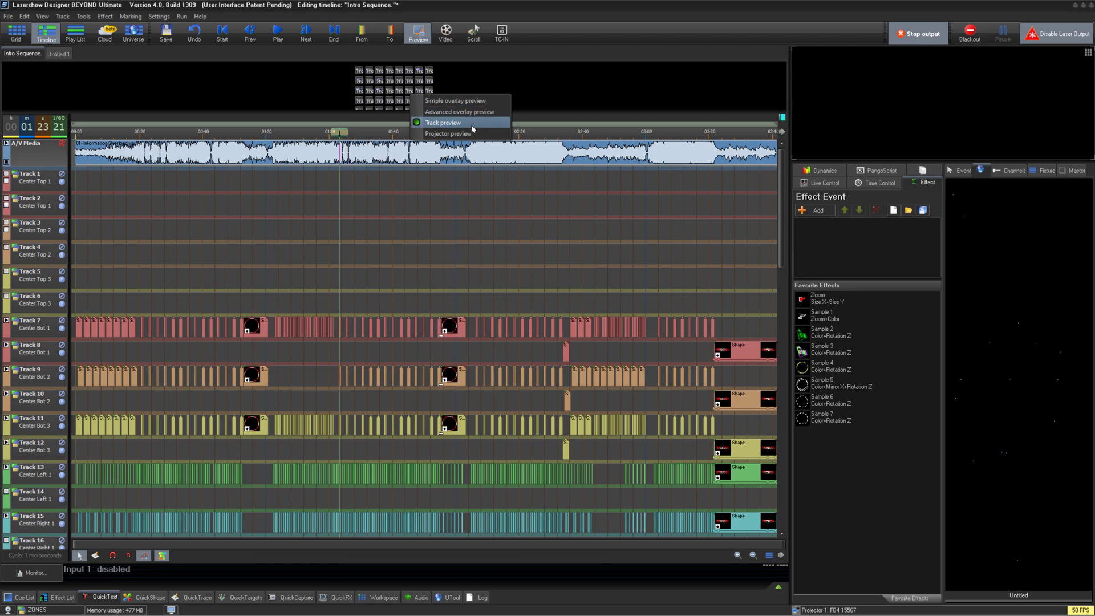
left_click(433, 108)
right_click(411, 91)
left_click(482, 113)
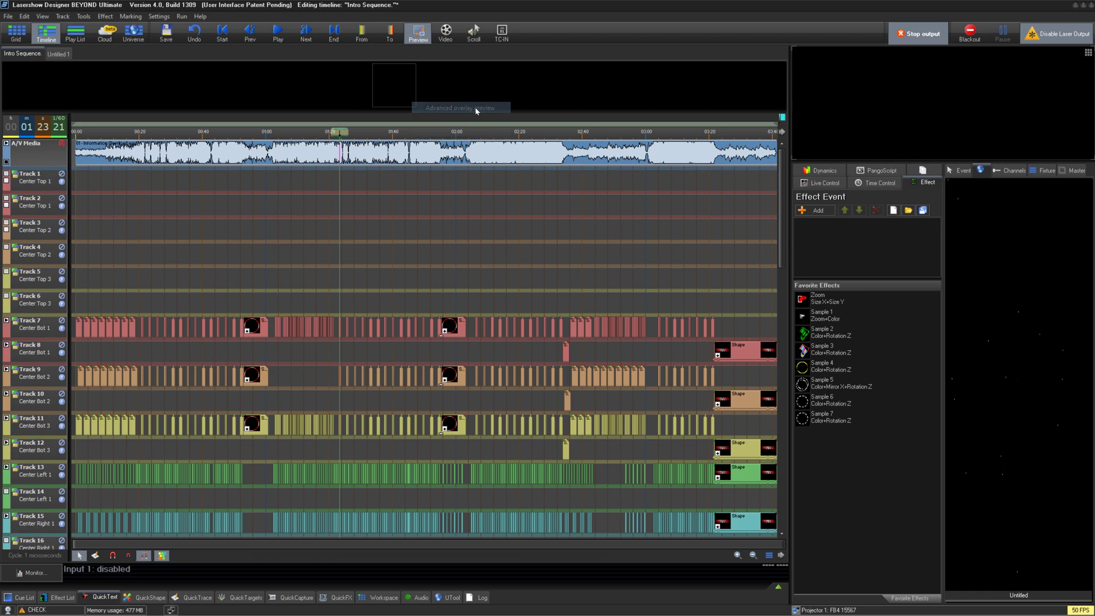
right_click(397, 90)
left_click(418, 32)
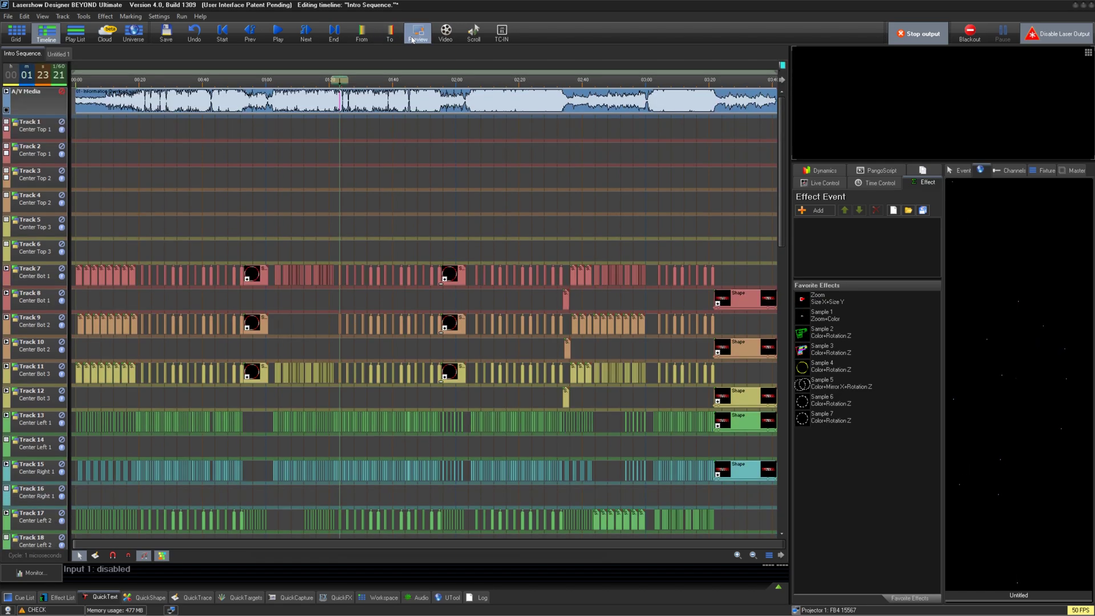
- Open, reposition and close the video window, then move the playhead back to about 0:55
left_click(446, 32)
left_click_drag(639, 219, 650, 208)
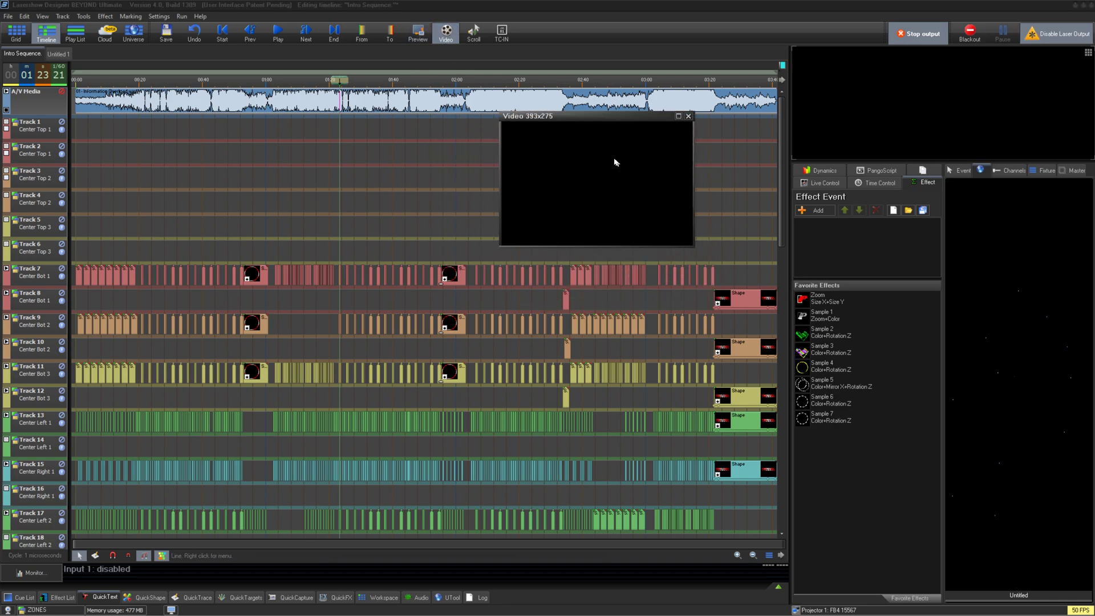
left_click(445, 32)
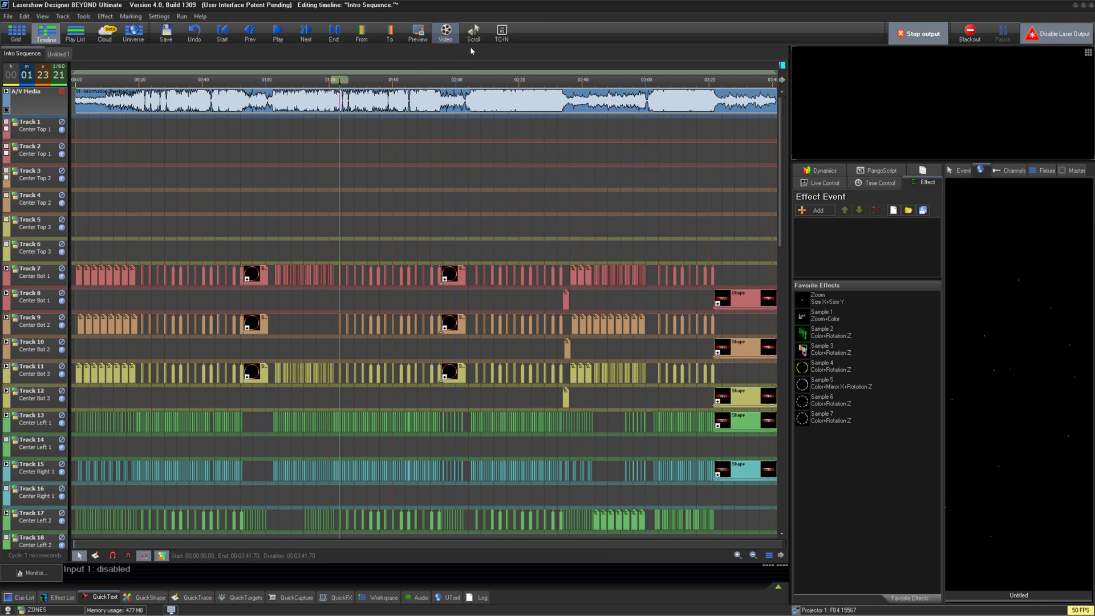
left_click_drag(340, 80, 251, 80)
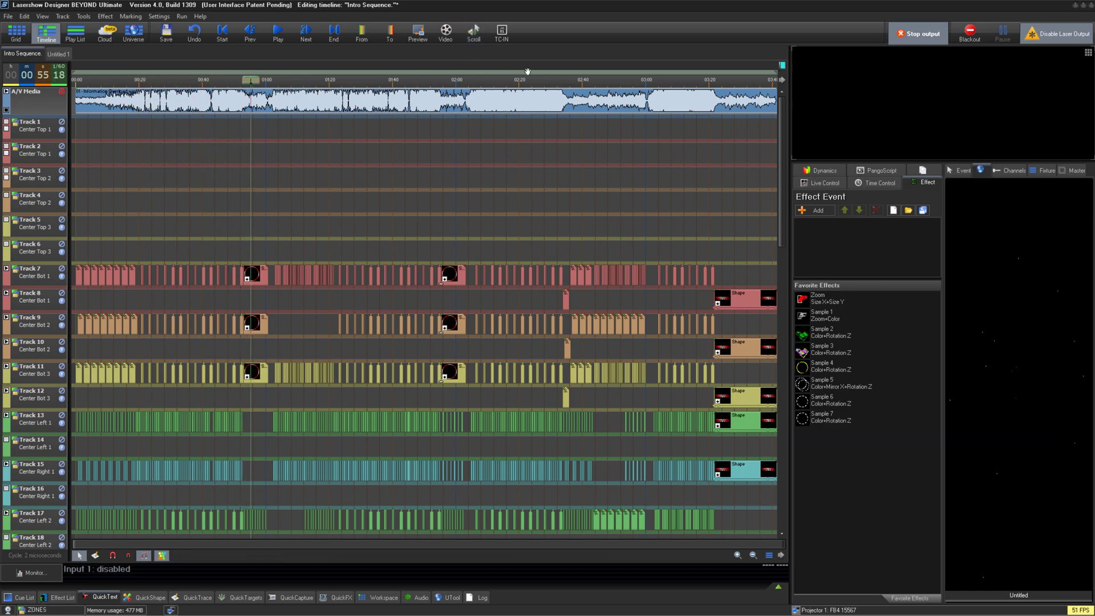
- Toggle laser output off and on, then stop sending the show to live output
left_click(921, 33)
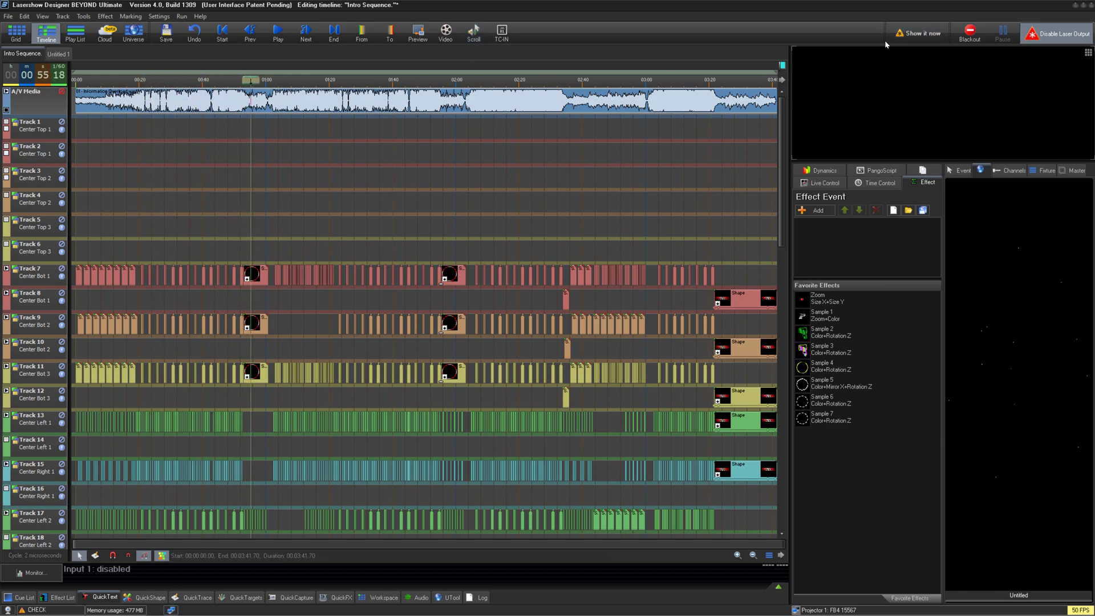
left_click(919, 33)
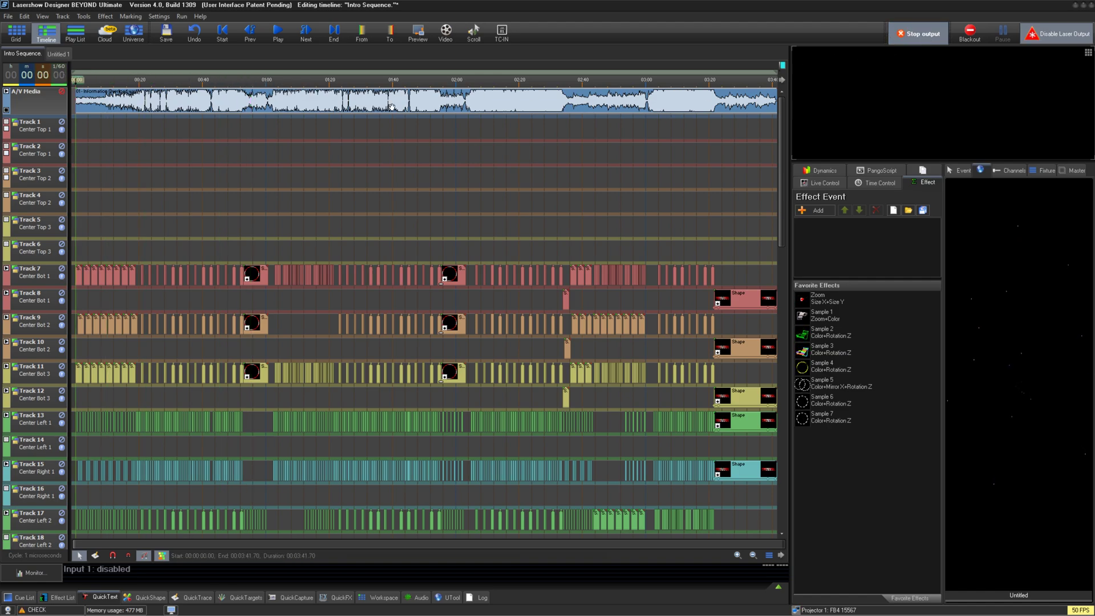
left_click(1068, 32)
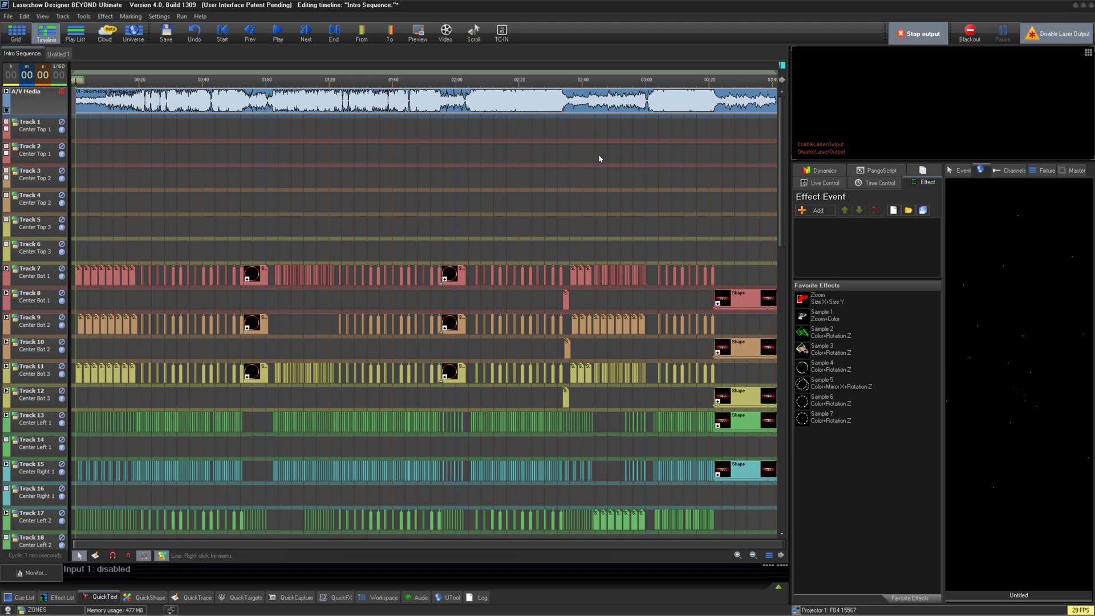
left_click(910, 38)
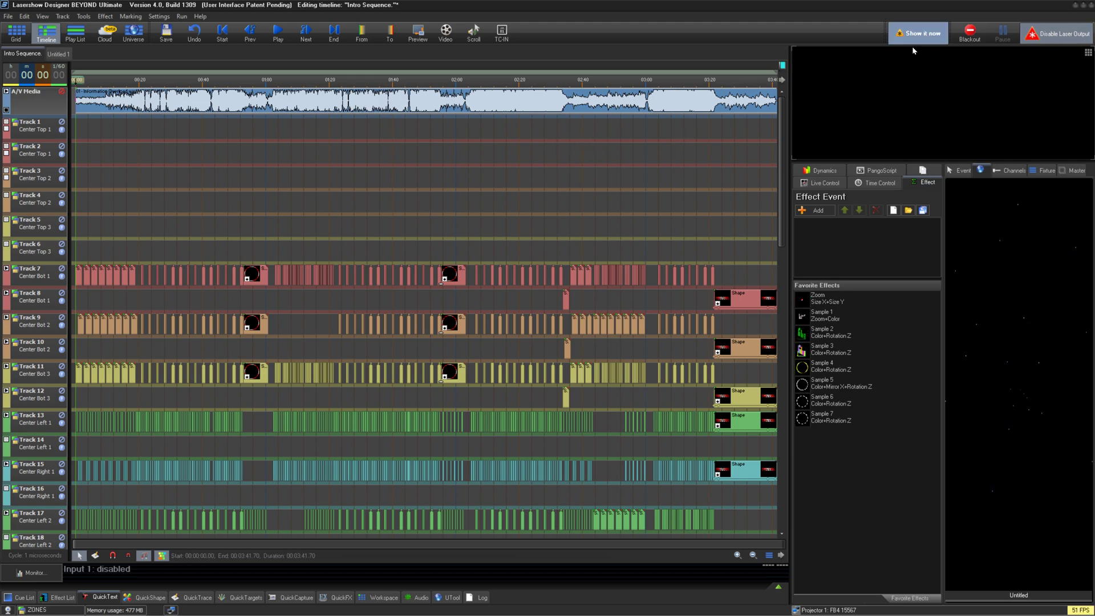
- Select the Track 7 shape event, dismiss its options menu, and rewind the timeline to the start
left_click(260, 275)
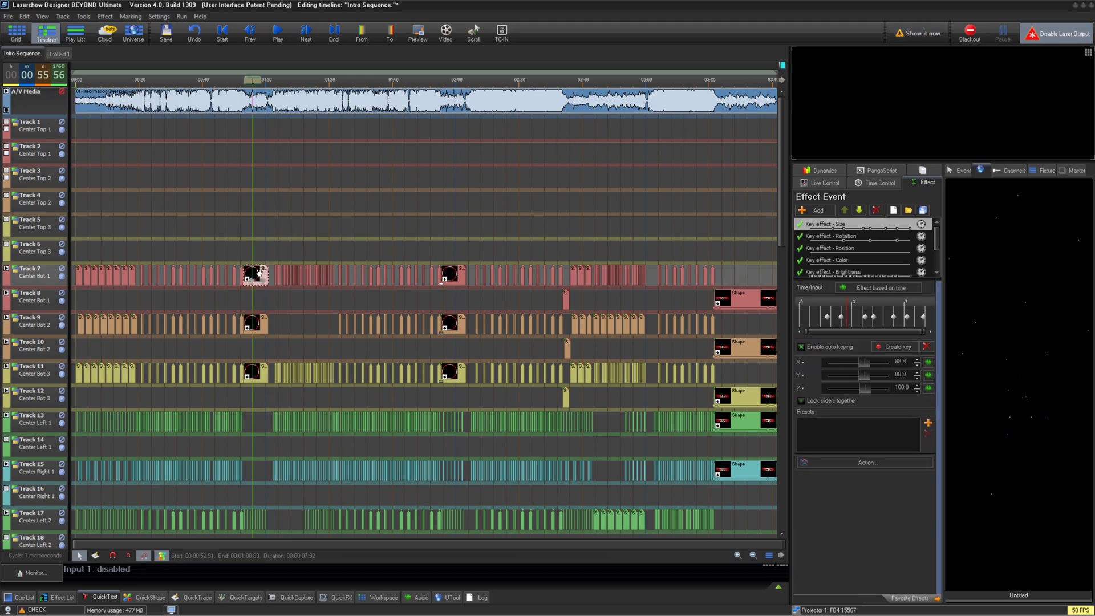
right_click(260, 274)
left_click(289, 242)
left_click(207, 211)
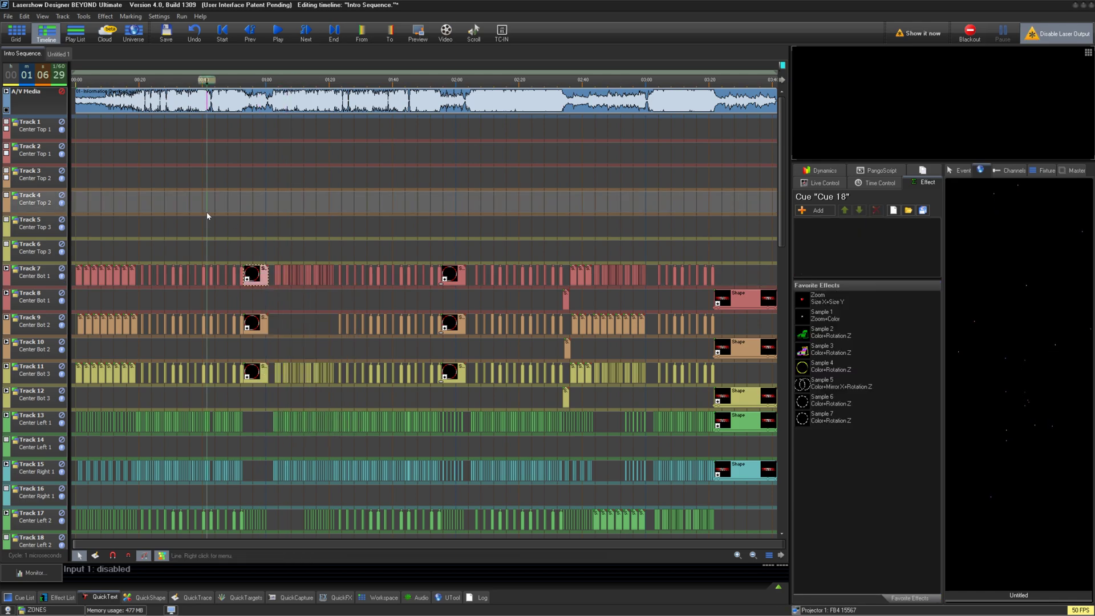
left_click(73, 78)
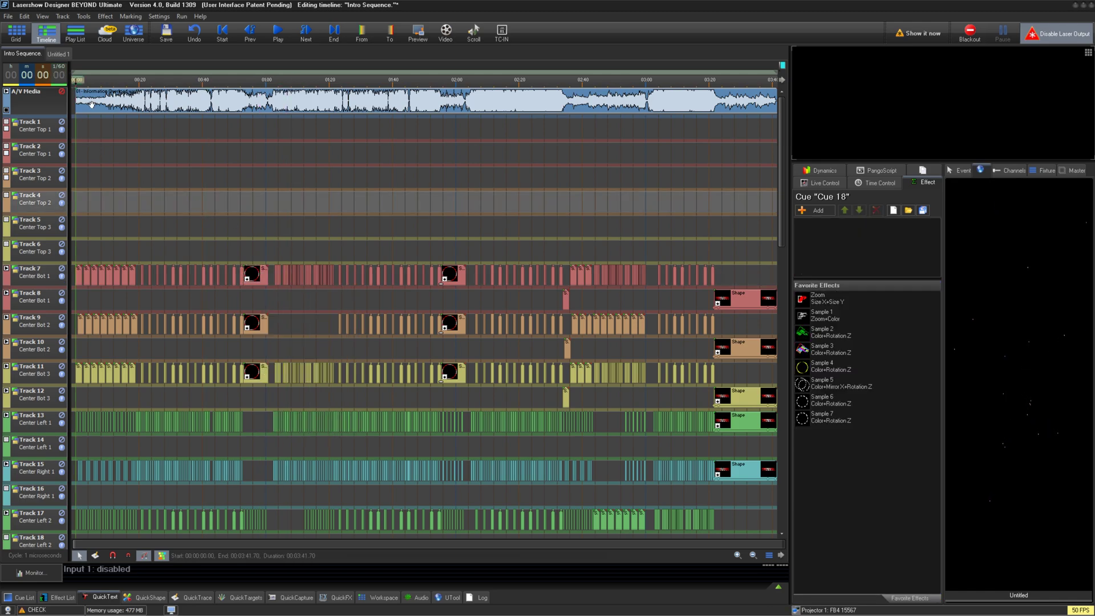
- Switch to the Untitled 1 show, scrub its playhead, and open Show Properties from its tab menu
left_click(62, 54)
left_click(23, 54)
left_click(60, 53)
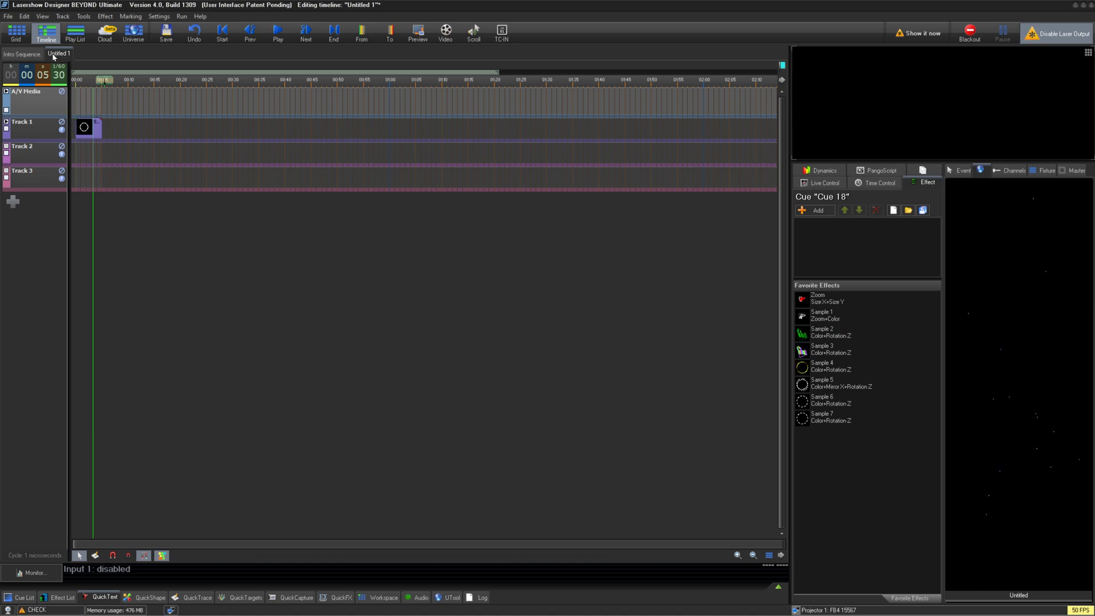
left_click_drag(122, 81, 89, 81)
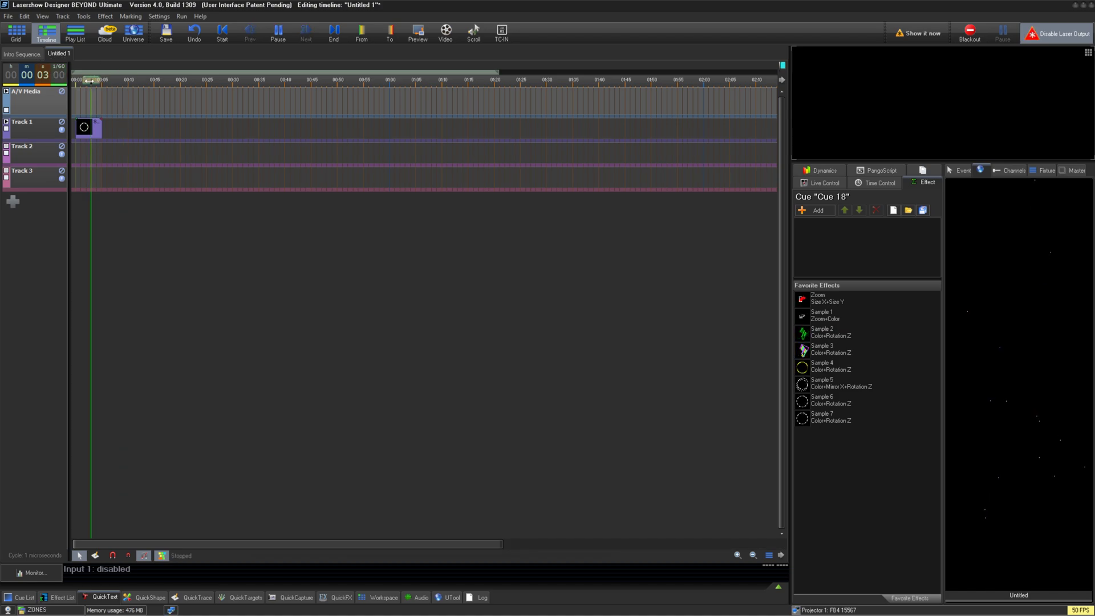
right_click(56, 54)
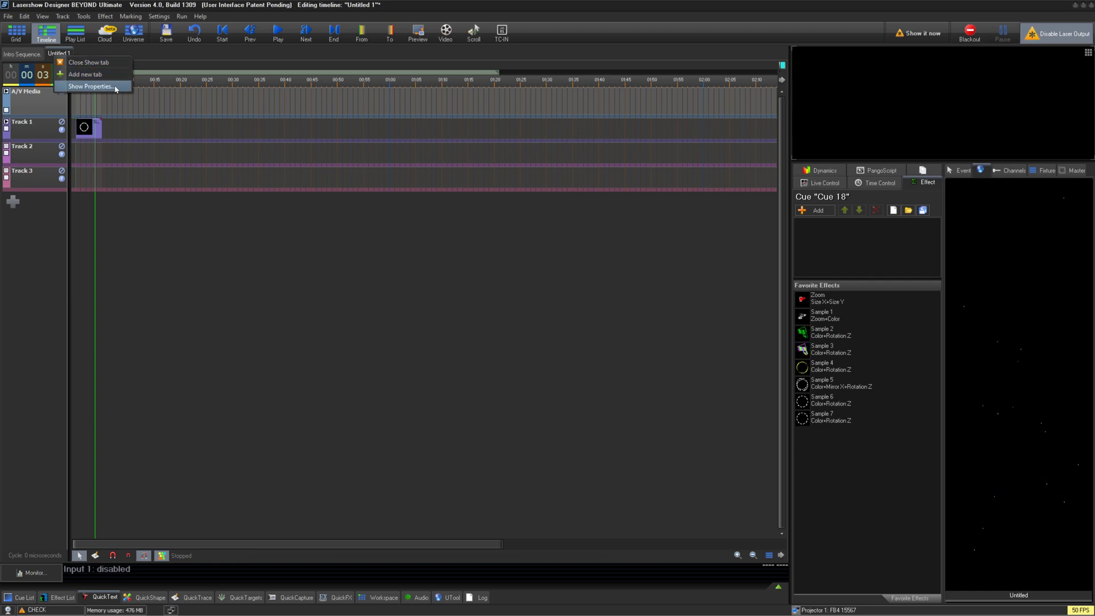
left_click(91, 86)
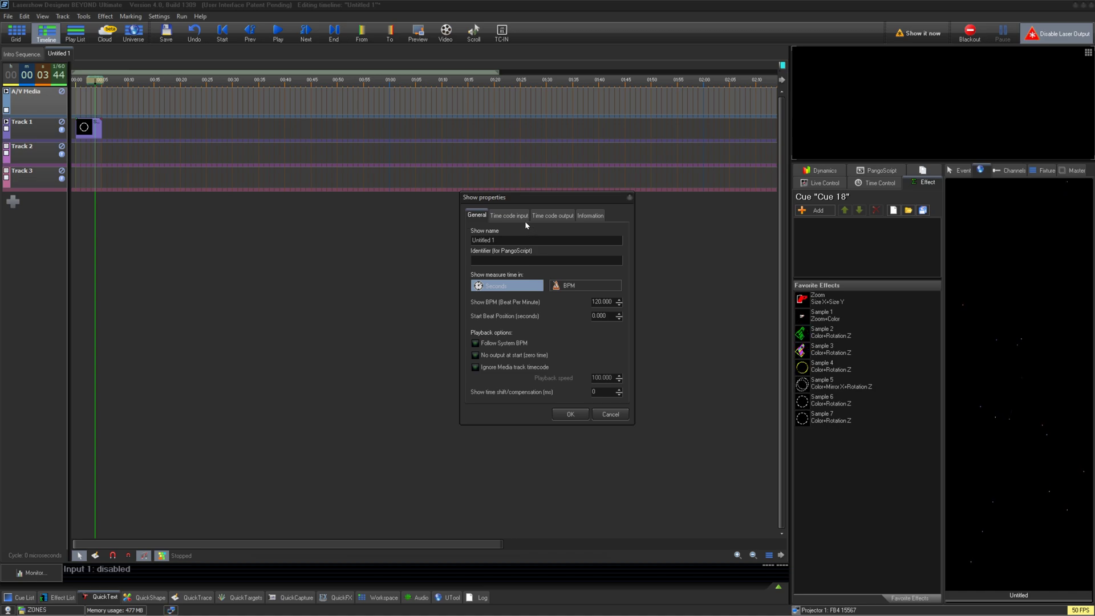
- Name the show 'Test' and toggle time measurement between BPM and seconds
key("Tab")
type("Tes")
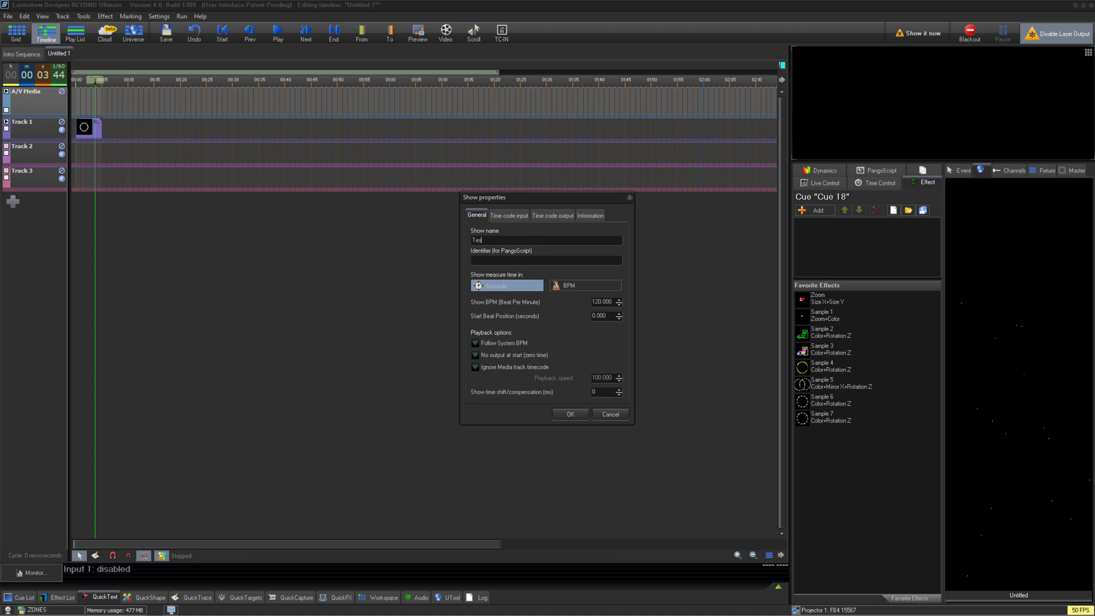
left_click(591, 284)
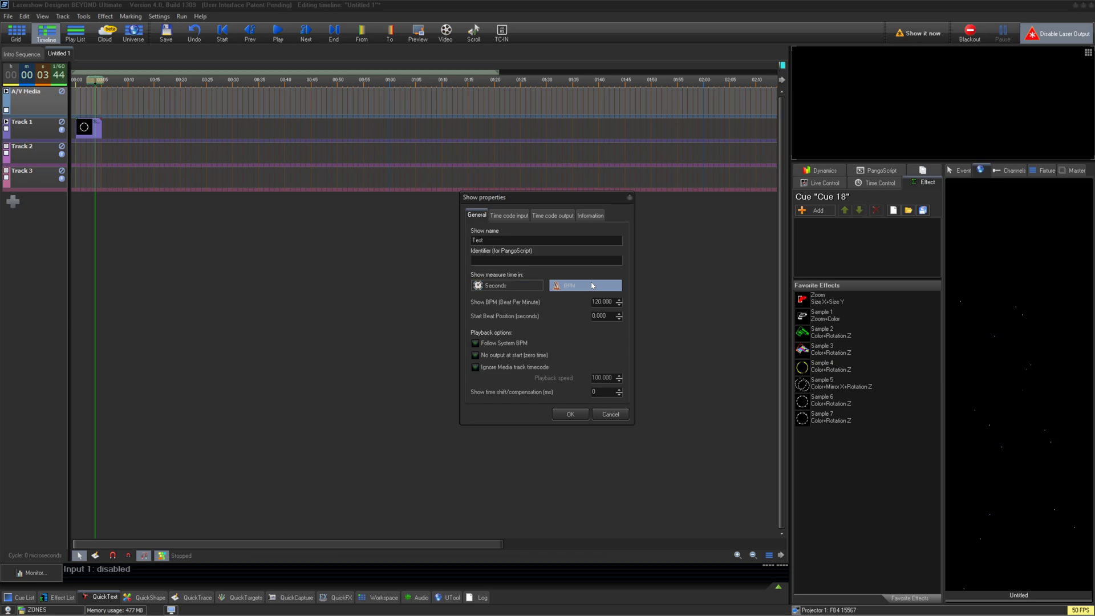
left_click(539, 288)
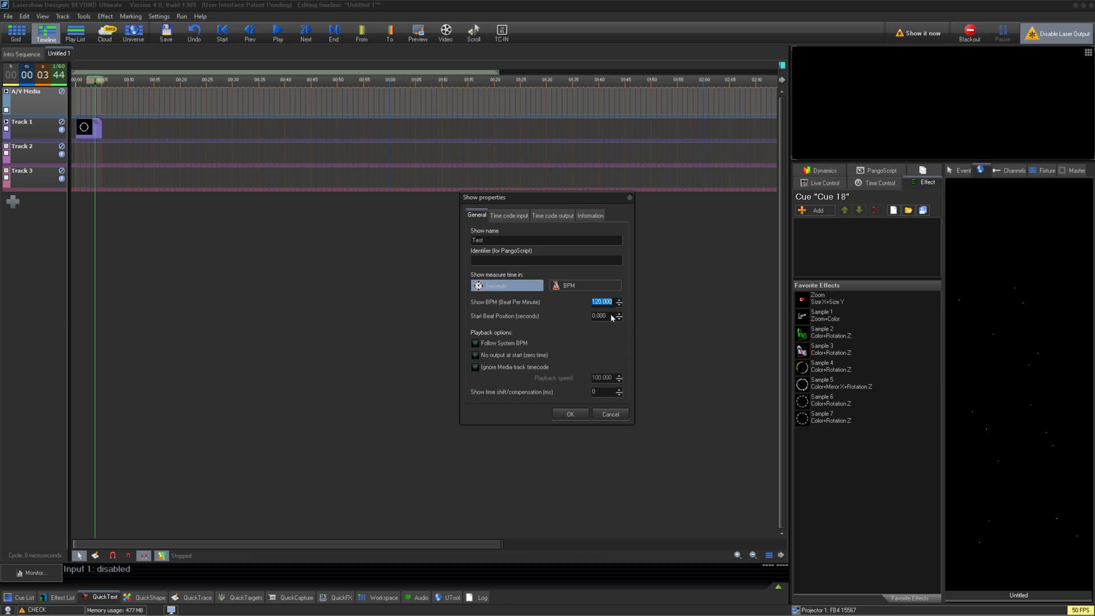
key("Tab")
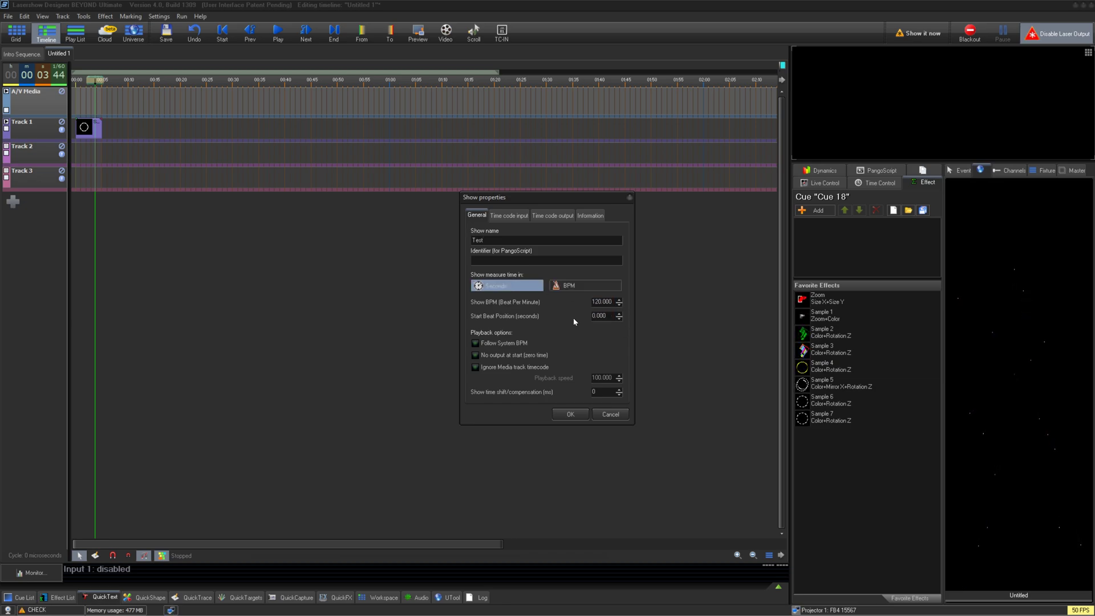
- Enable Follow System BPM and No output at start, with playback speed 80 and time shift 0
left_click(522, 345)
left_click(531, 358)
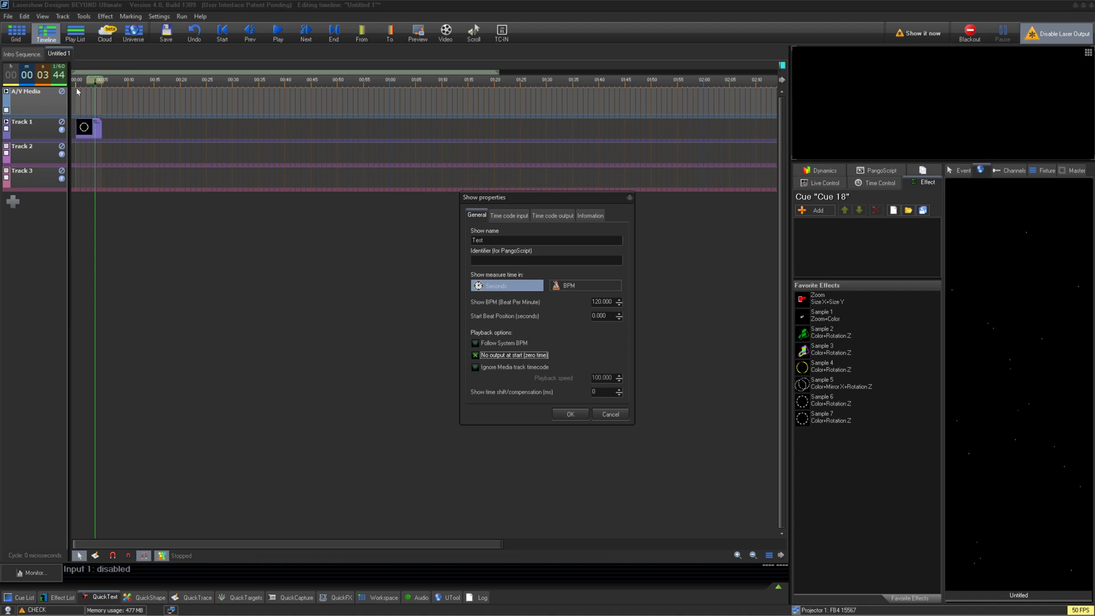
left_click(531, 368)
double_click(598, 378)
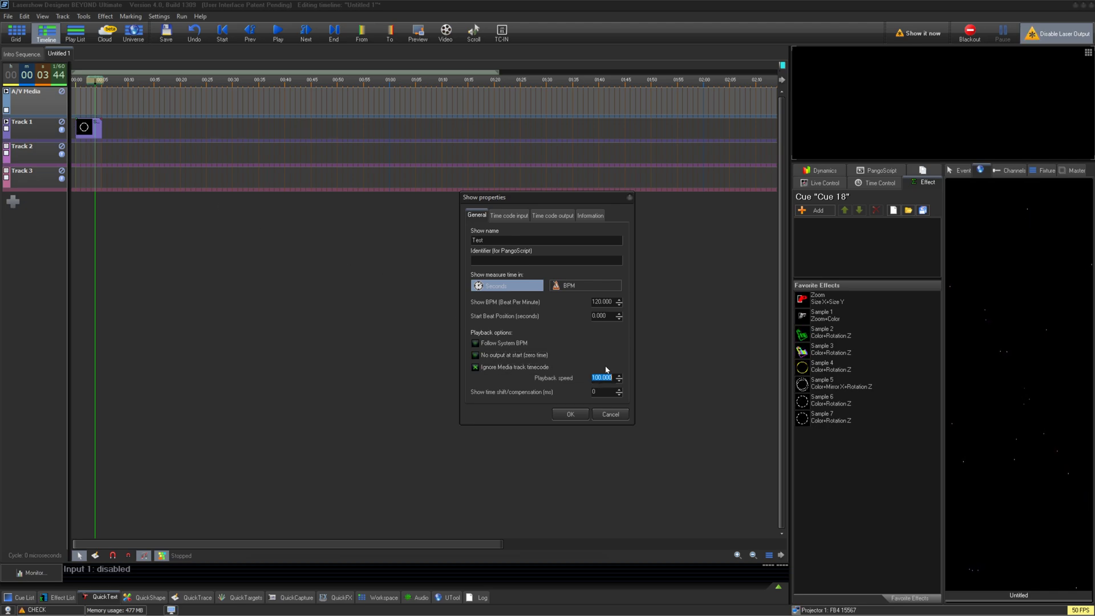
type("80")
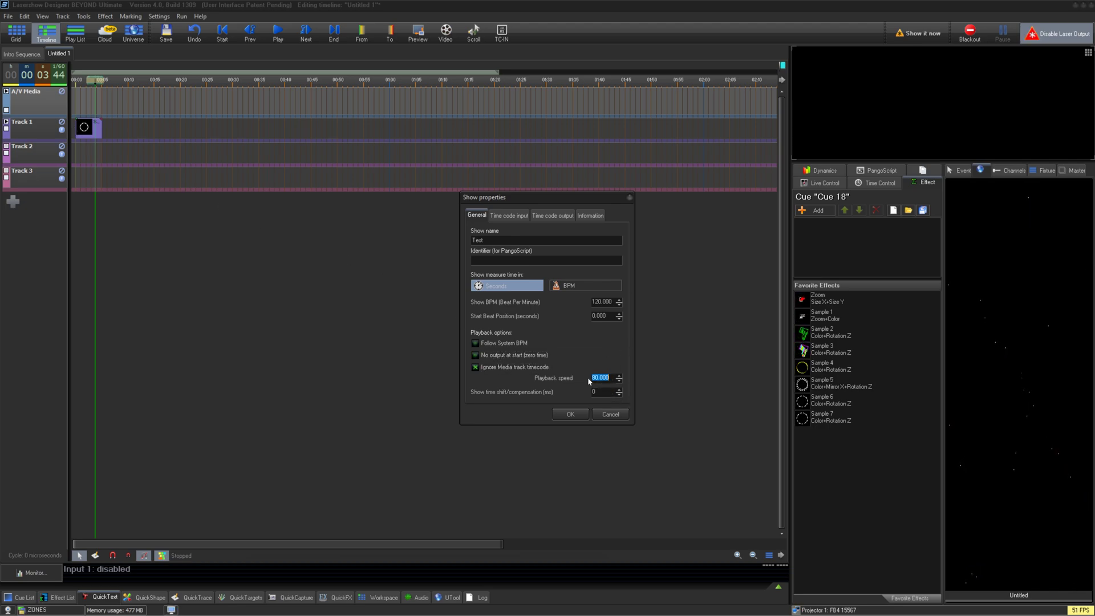
left_click(513, 367)
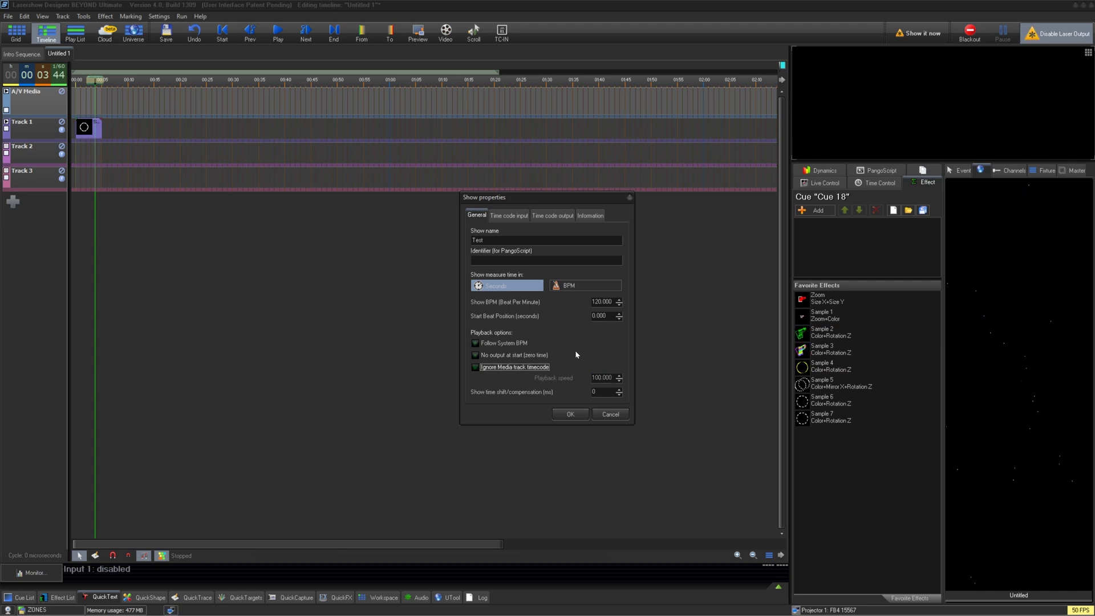
double_click(610, 393)
type("0")
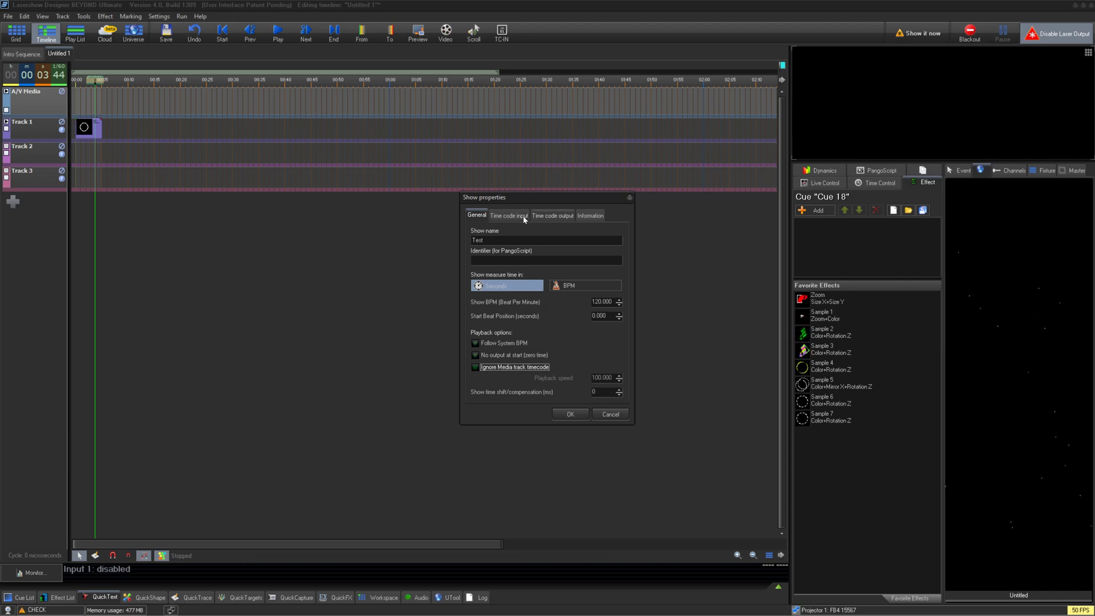
left_click(509, 215)
- Enable incoming and outgoing timecode in the show properties
left_click(498, 233)
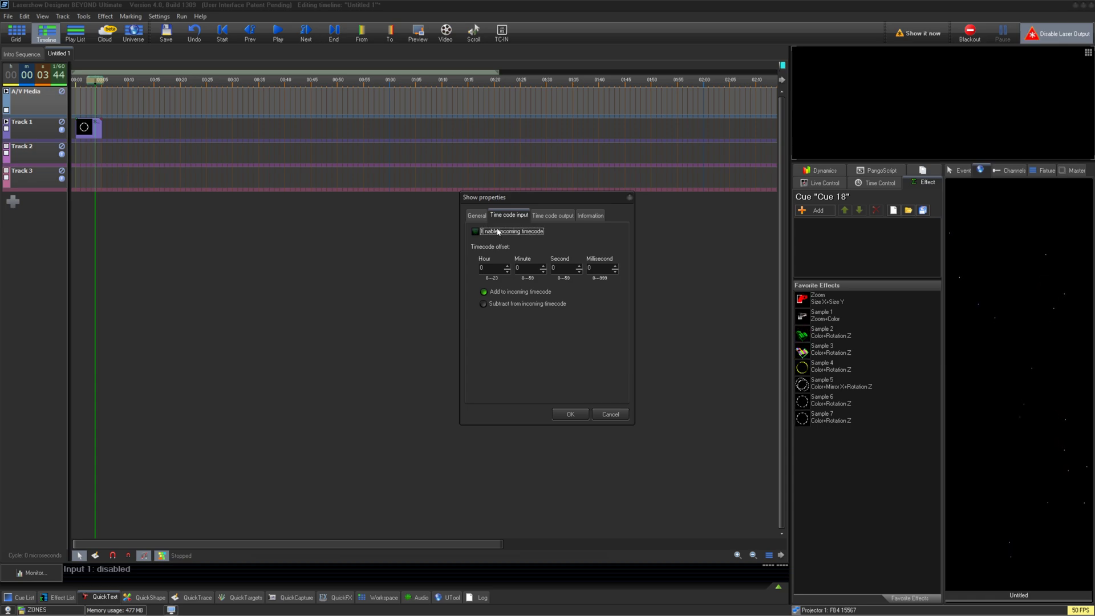
left_click(552, 215)
left_click(522, 231)
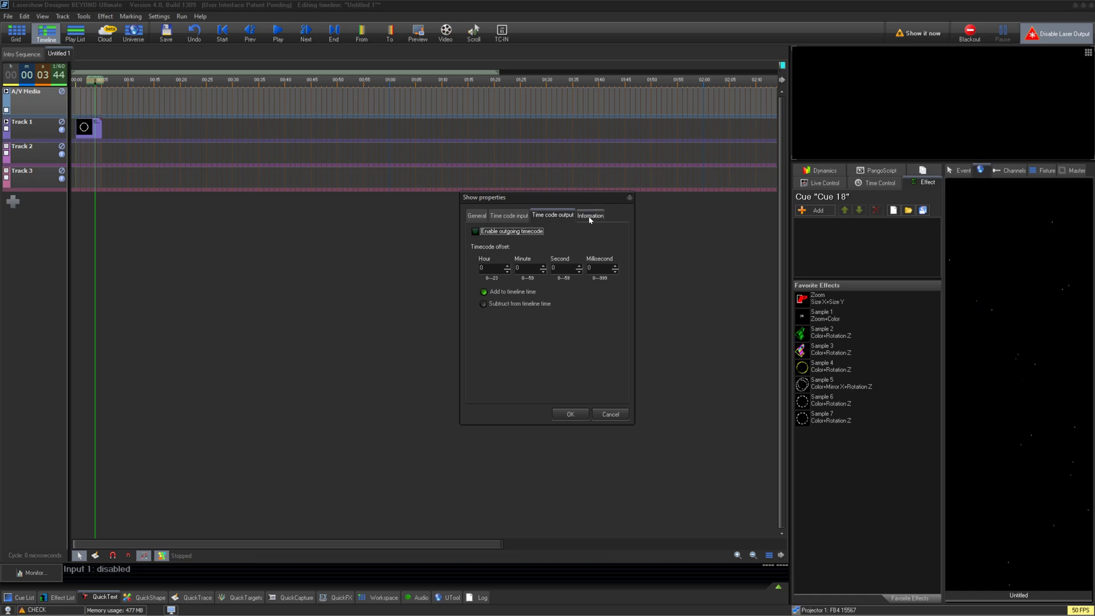
left_click(562, 218)
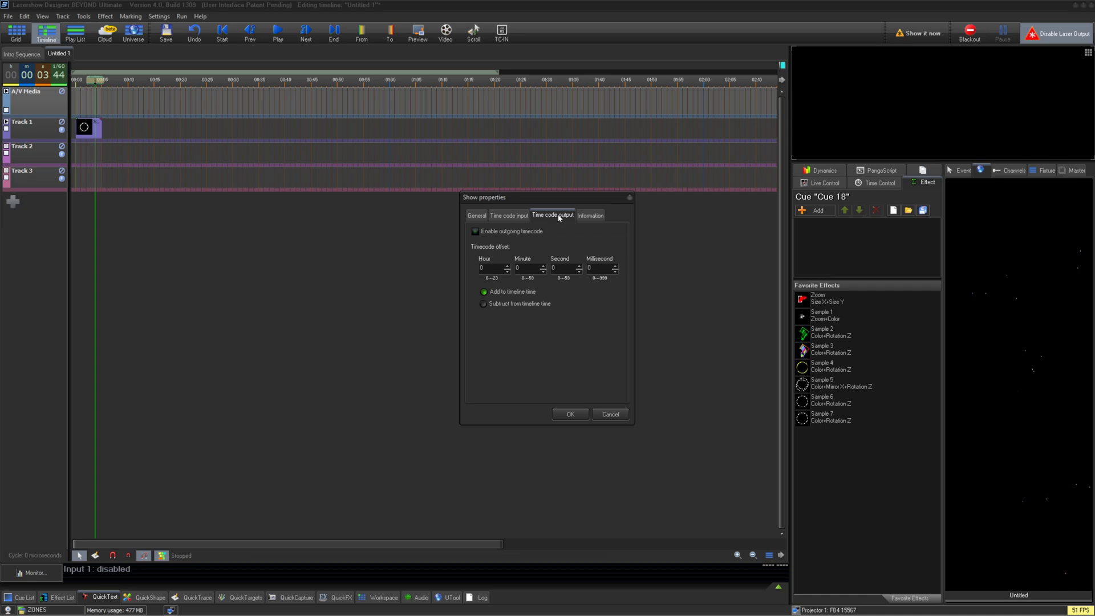
- Review the Information tab's duration, event count and zones, then confirm the properties
left_click(588, 216)
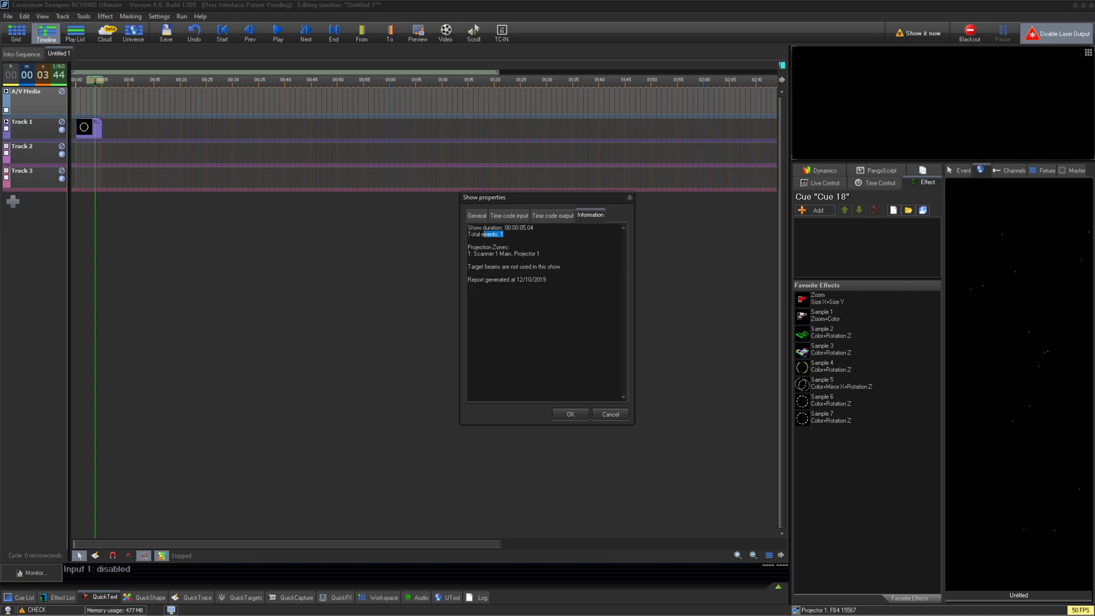
left_click_drag(484, 235, 468, 227)
left_click_drag(540, 254, 468, 247)
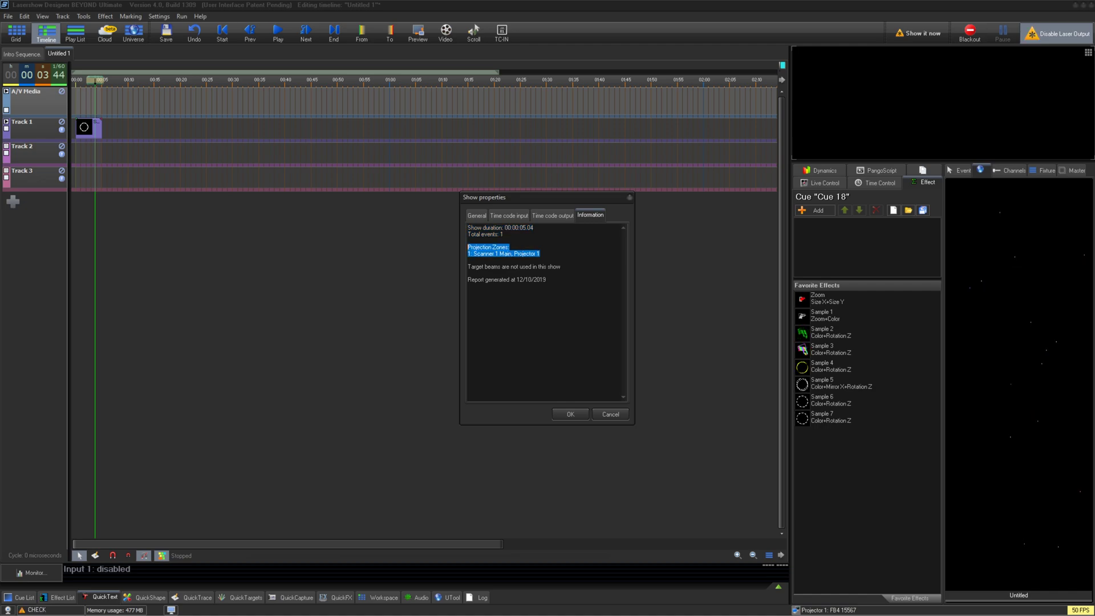
left_click(571, 414)
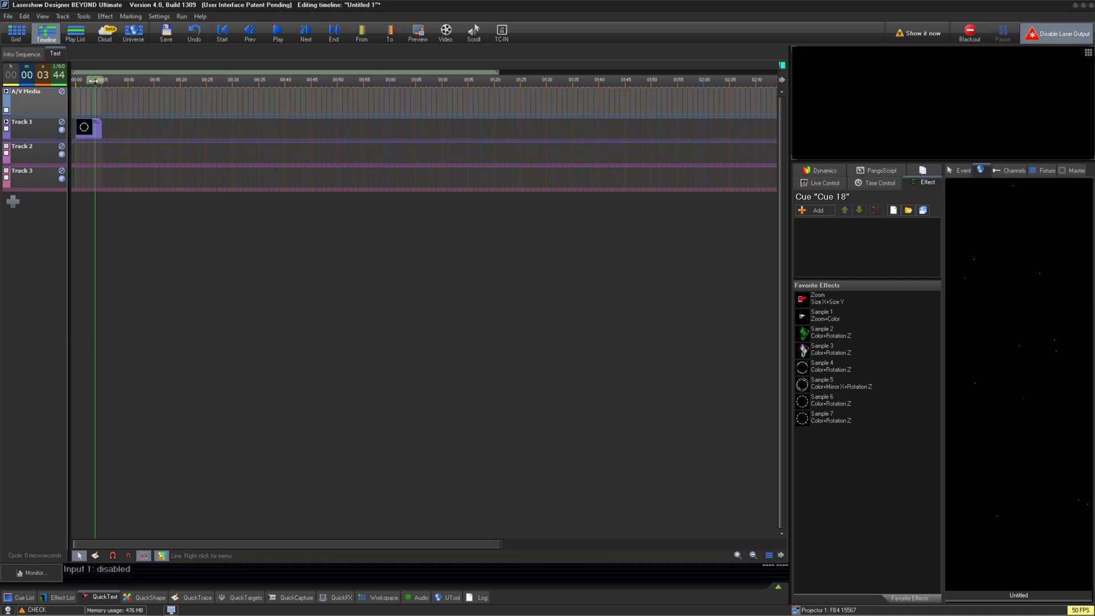
- Move the playhead near the start and send the Test show to live output
left_click_drag(94, 80, 81, 80)
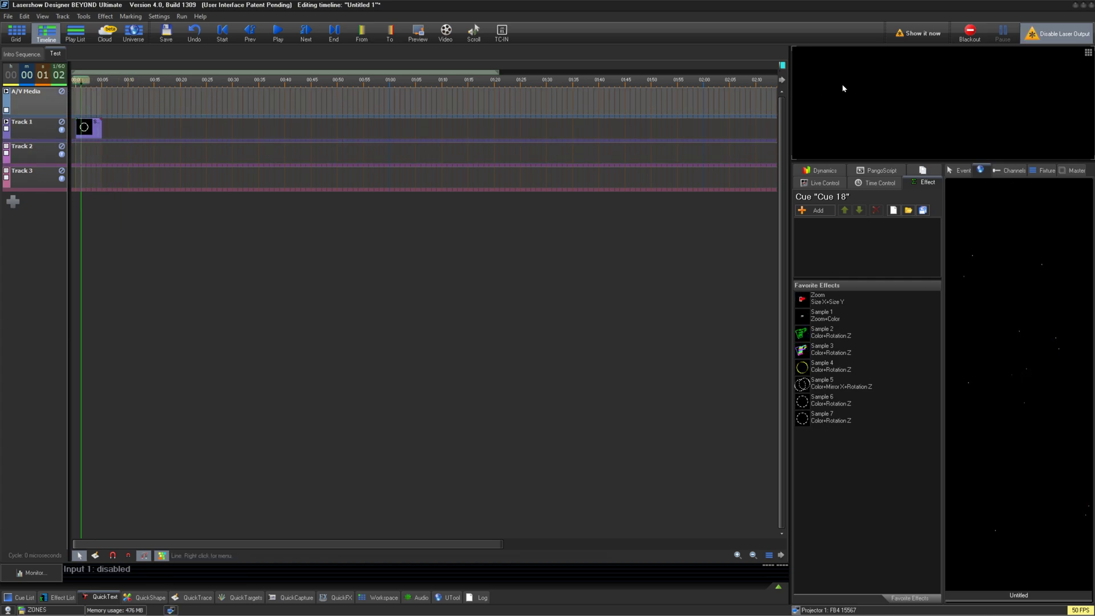
left_click(913, 42)
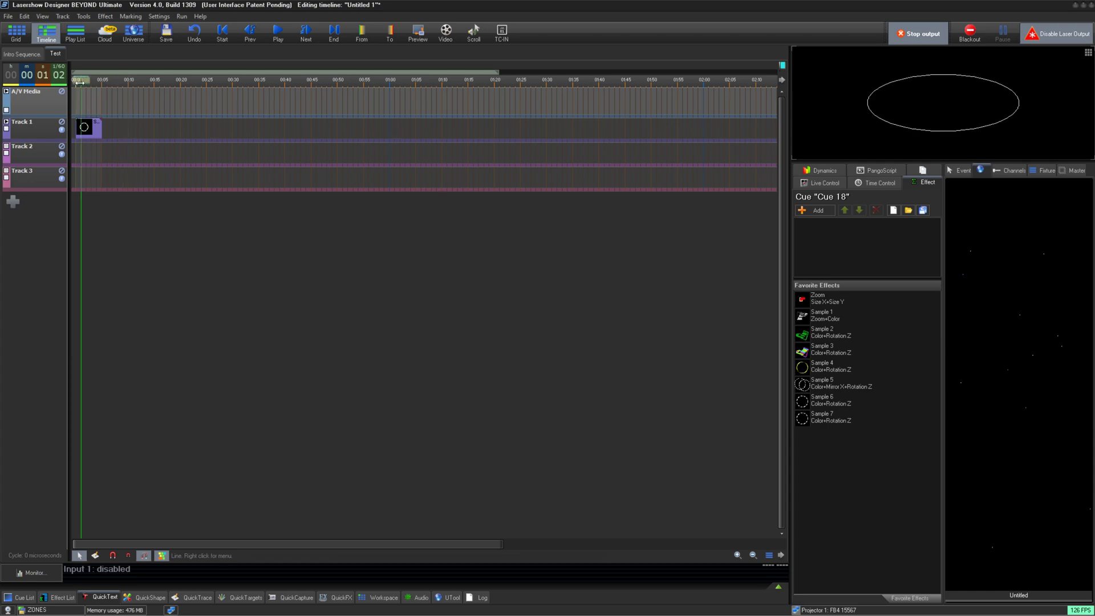
scroll(78, 120, "up", 2)
scroll(78, 120, "down", 1)
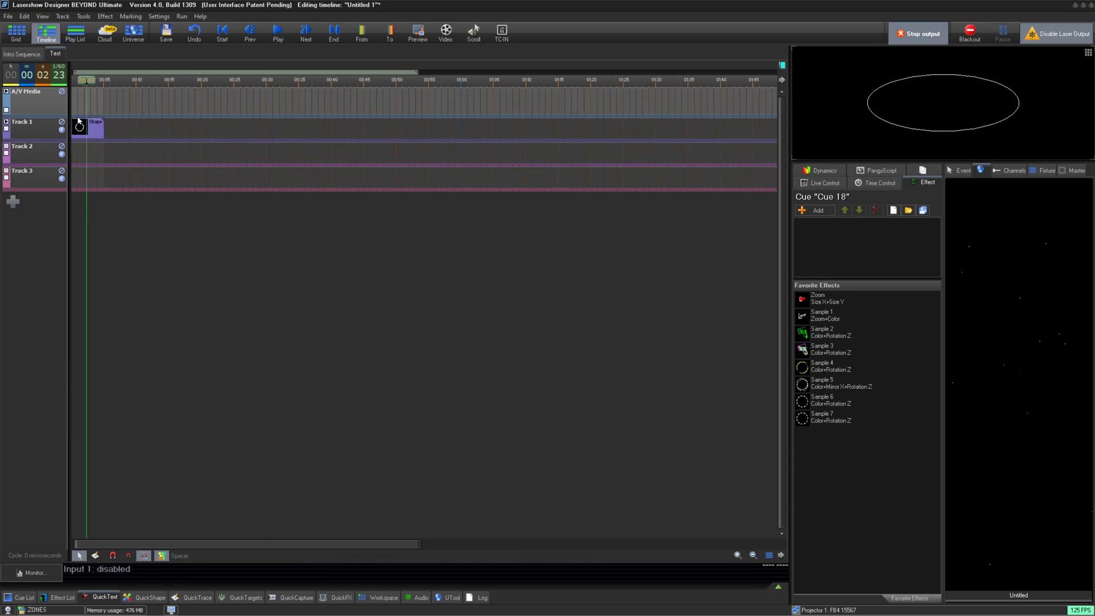
scroll(79, 122, "down", 2)
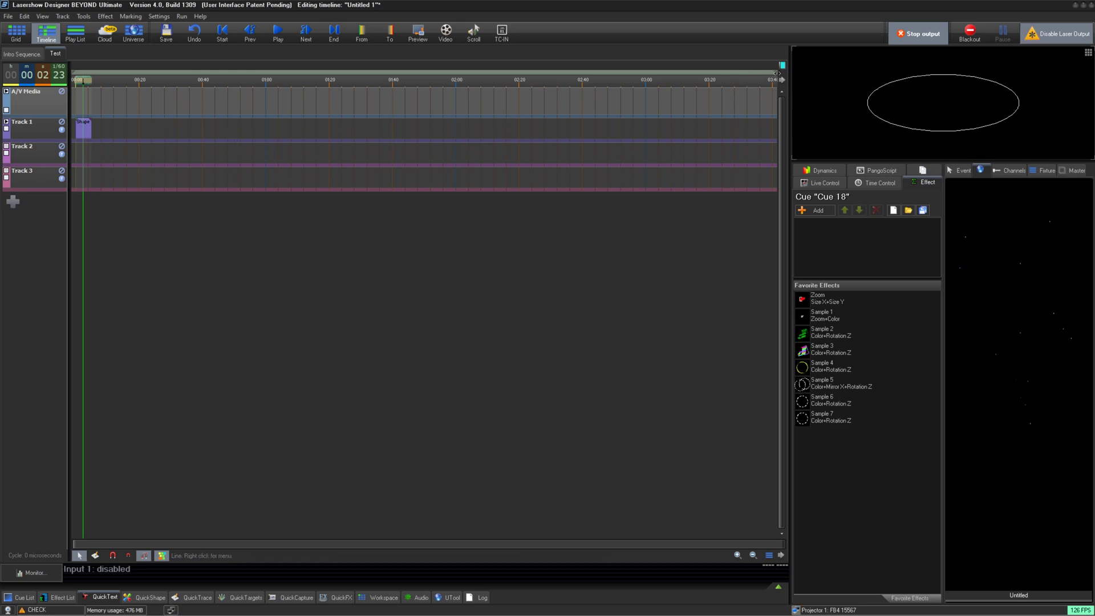
- Zoom the timeline range bar in on the Track 1 shape clip
mouse_move(776, 73)
left_mouse_down()
mouse_move(710, 86)
mouse_move(744, 106)
left_mouse_up()
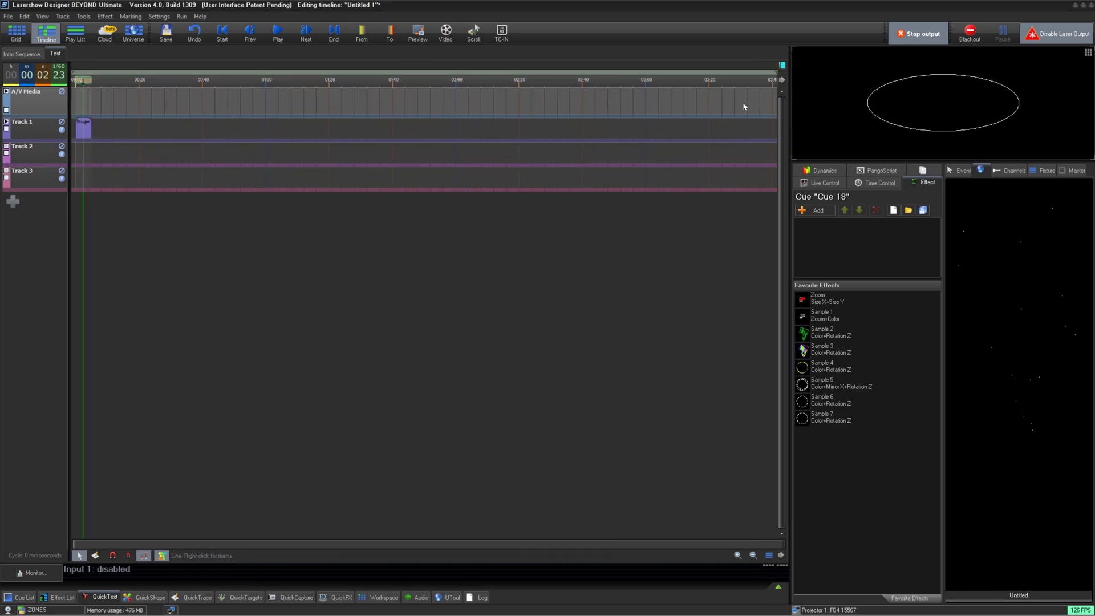
left_click(782, 82)
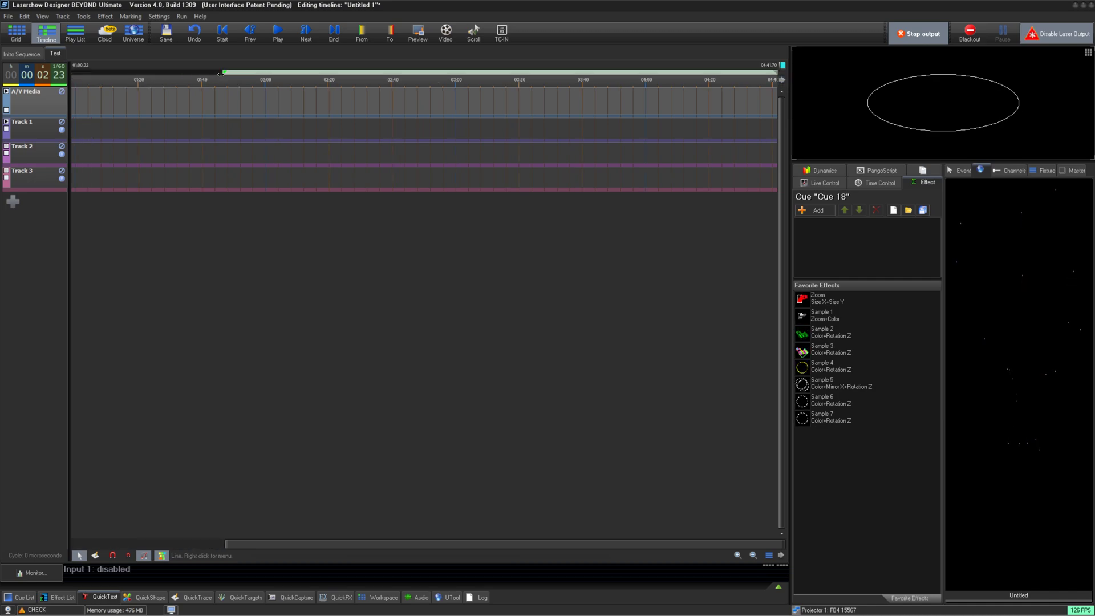
left_click_drag(220, 69, 27, 78)
left_click_drag(776, 72, 126, 72)
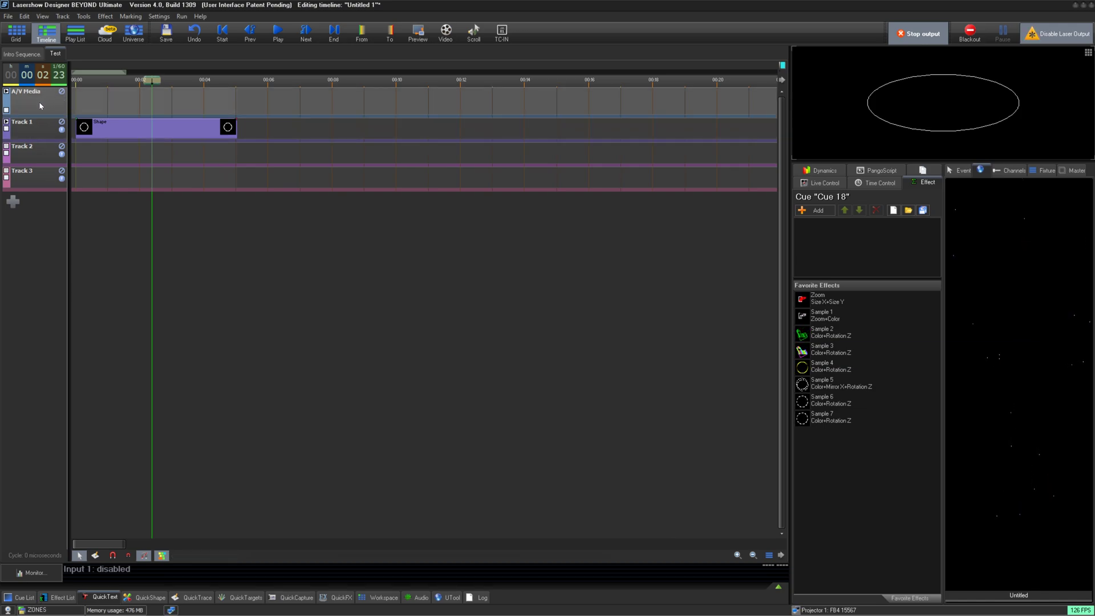
- In Track 1's properties, add Scanner 1 Main under Projection Zones and confirm
right_click(36, 126)
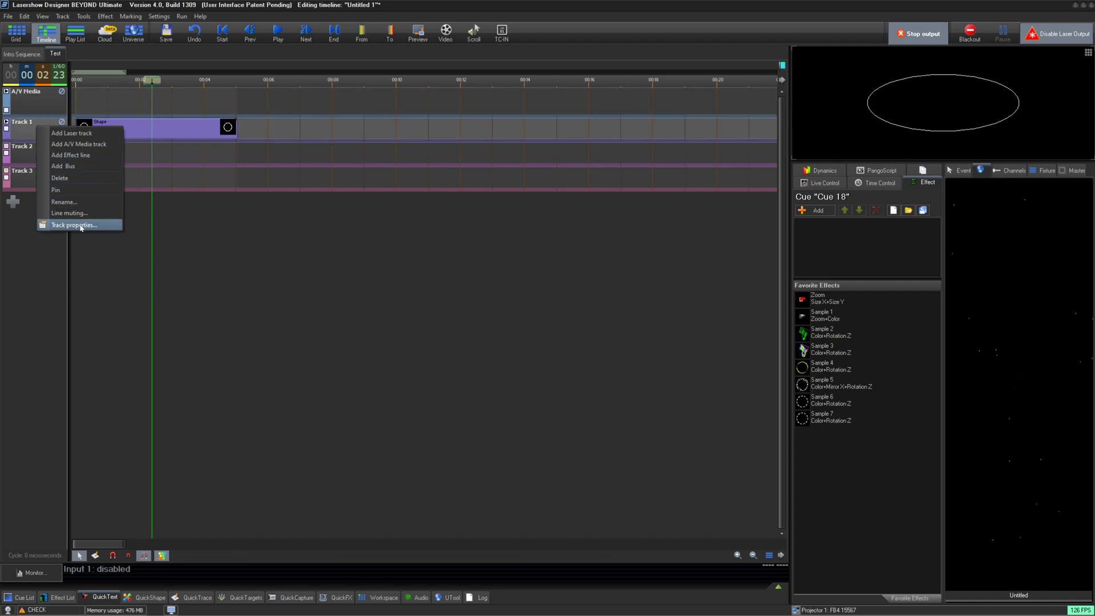
left_click(81, 103)
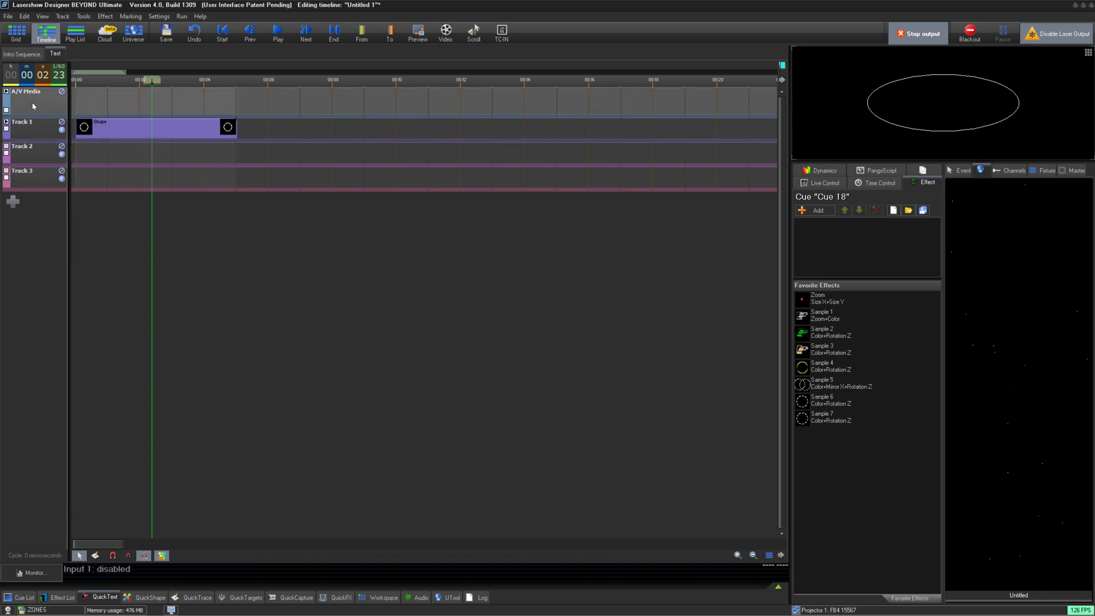
left_click(82, 103)
right_click(49, 139)
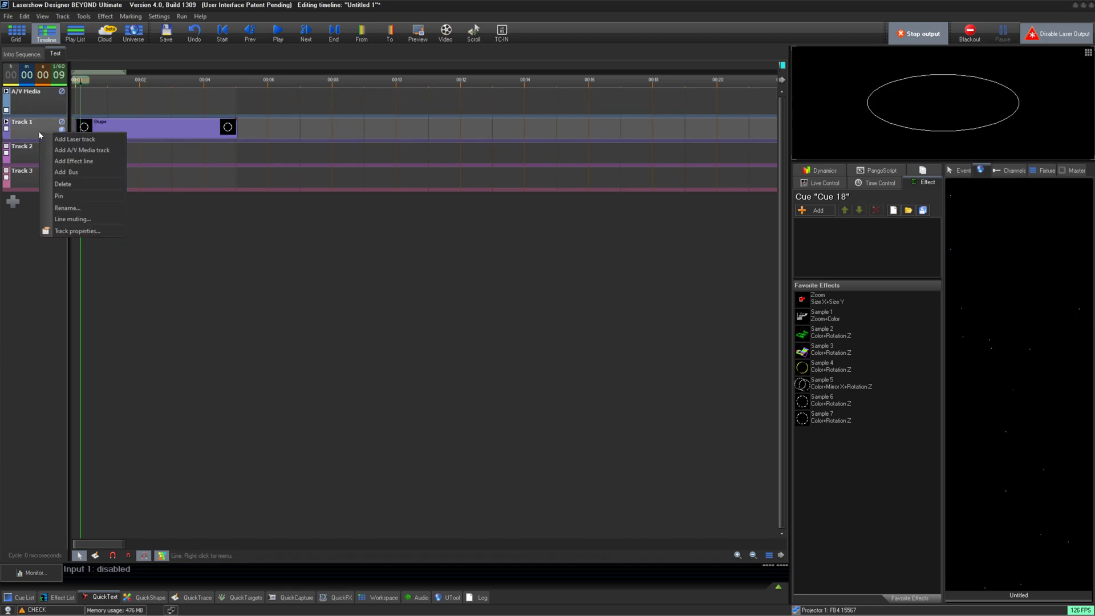
left_click(63, 229)
left_click(489, 214)
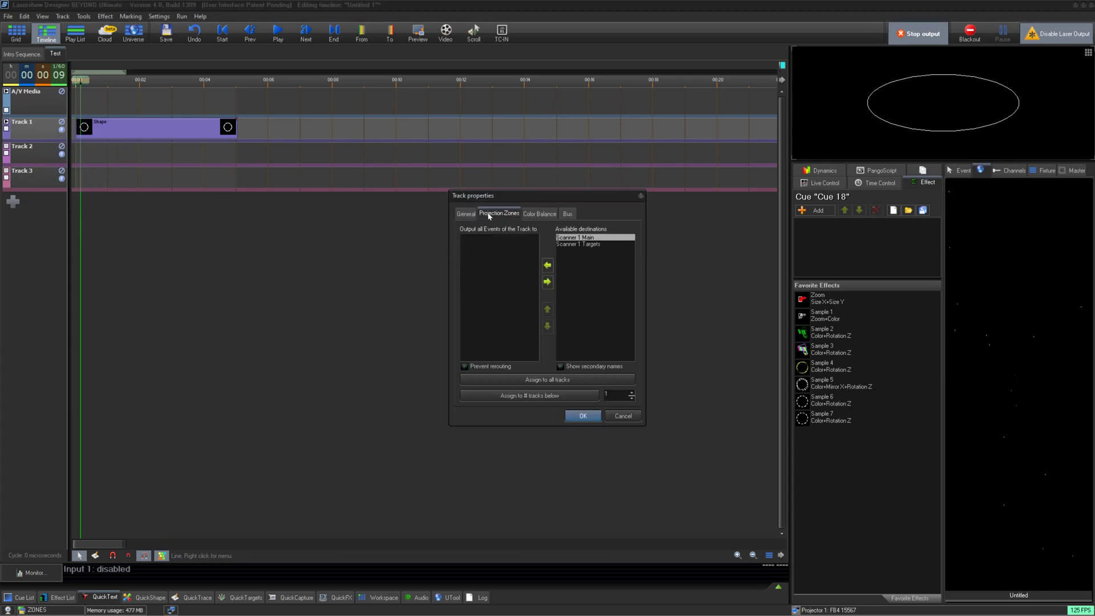
left_click(547, 266)
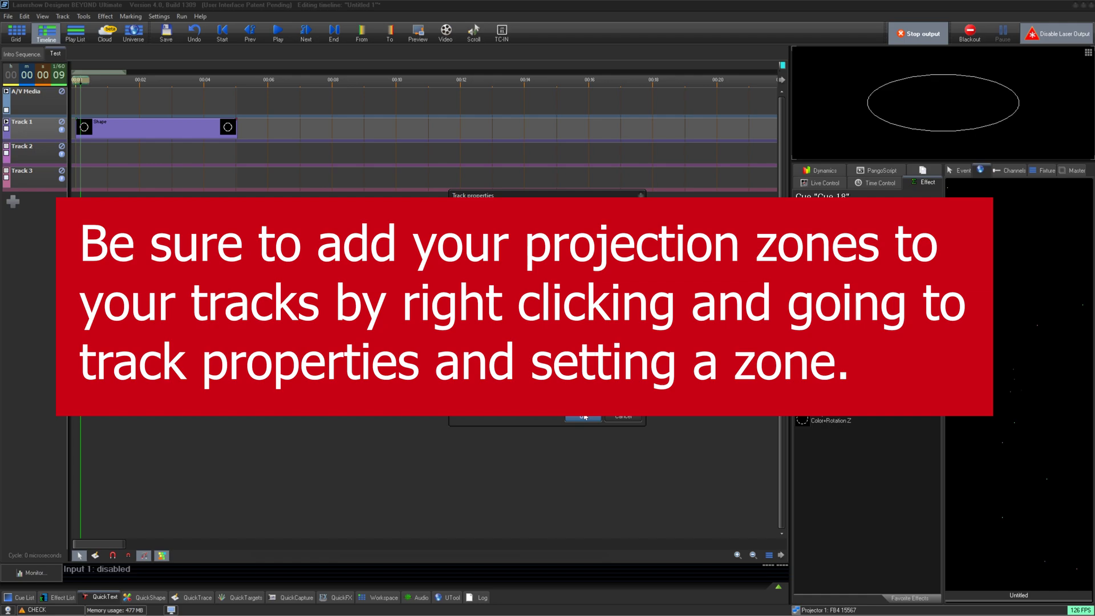
left_click(583, 417)
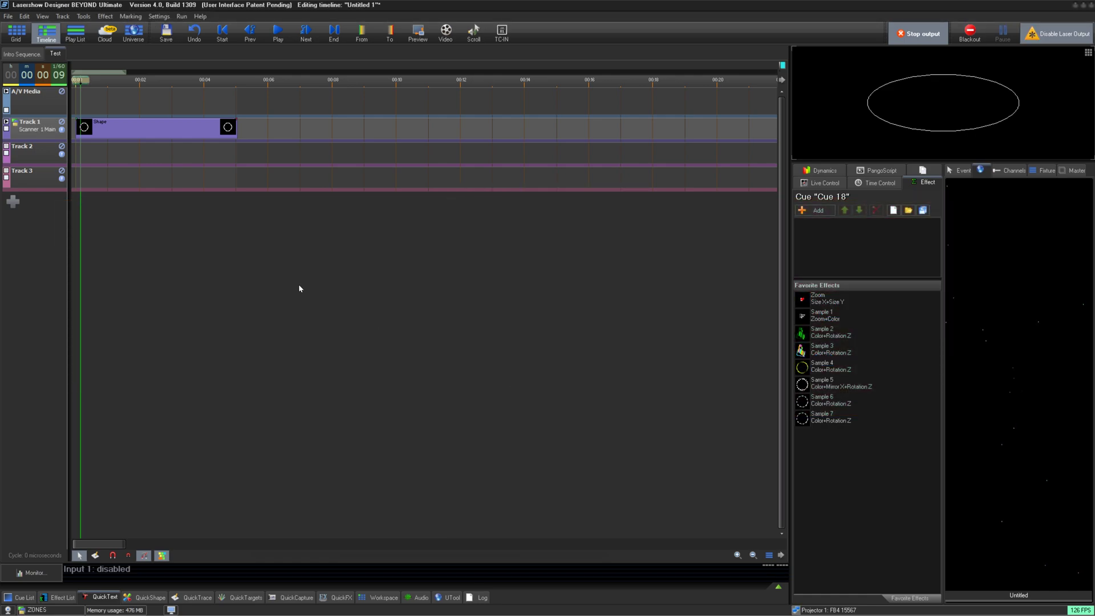
- Add laser Track 5 below Track 3 and draw a lengthened empty event on it
right_click(42, 176)
left_click(97, 219)
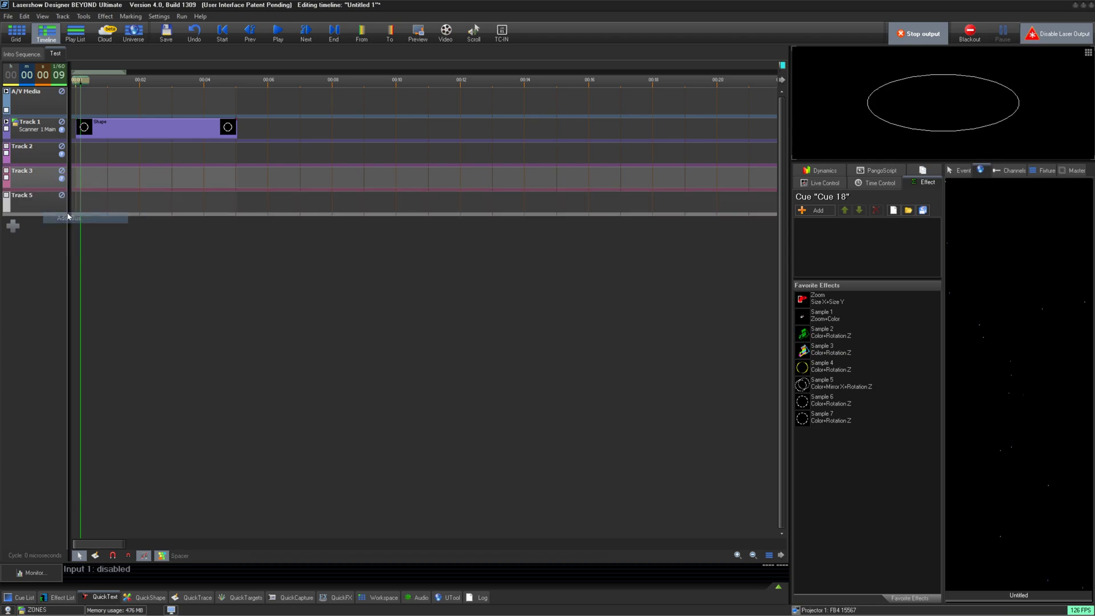
double_click(93, 205)
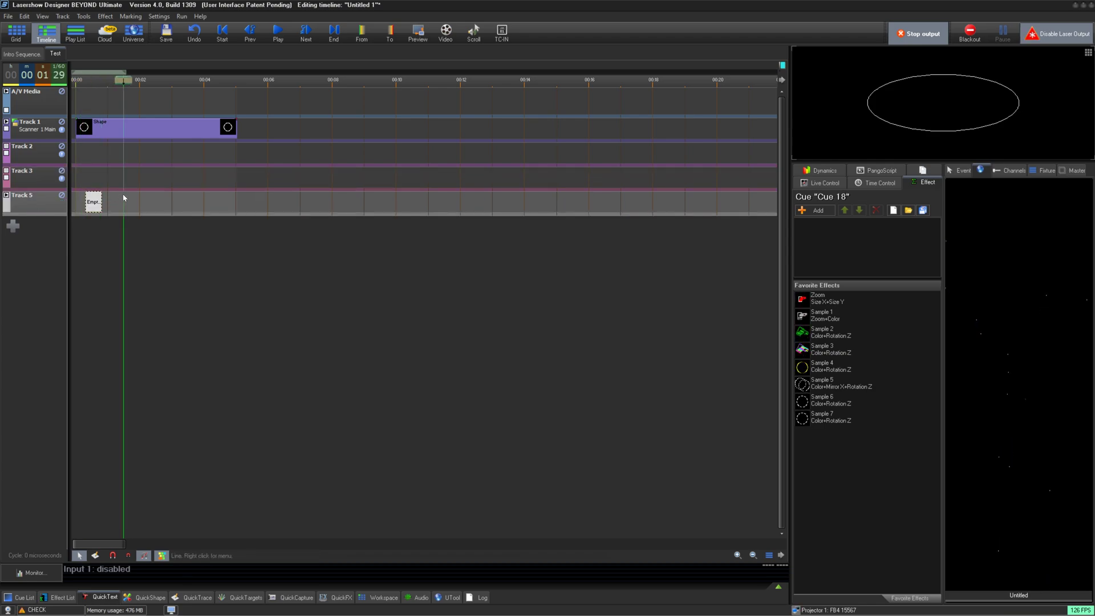
left_click_drag(102, 199, 133, 200)
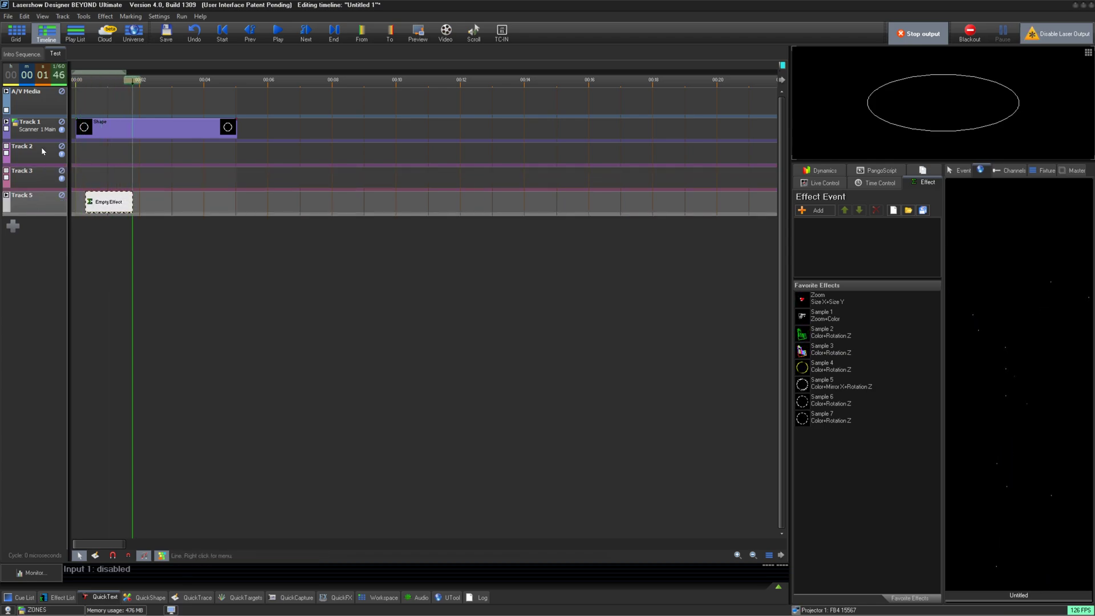
- Add an effect line under Track 1 holding an Empty Effect clip
right_click(43, 132)
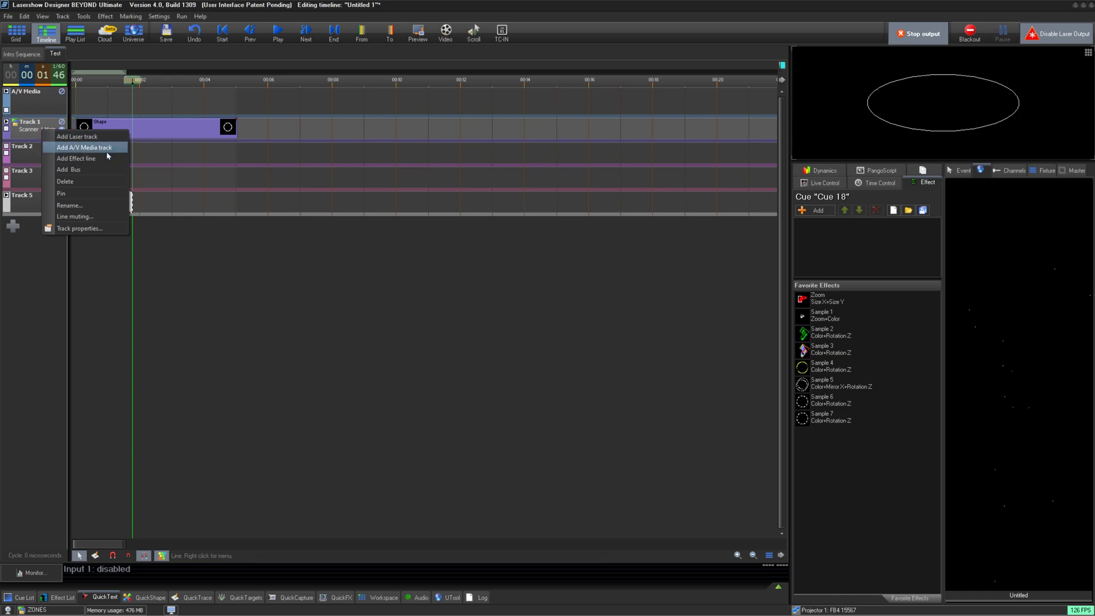
left_click(45, 131)
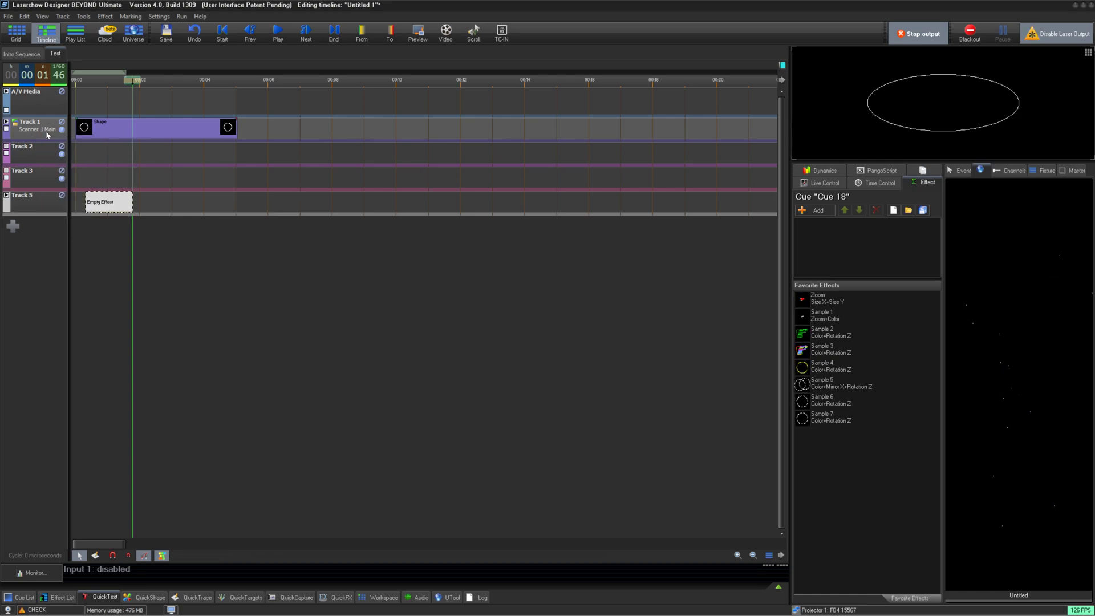
right_click(46, 132)
left_click(106, 161)
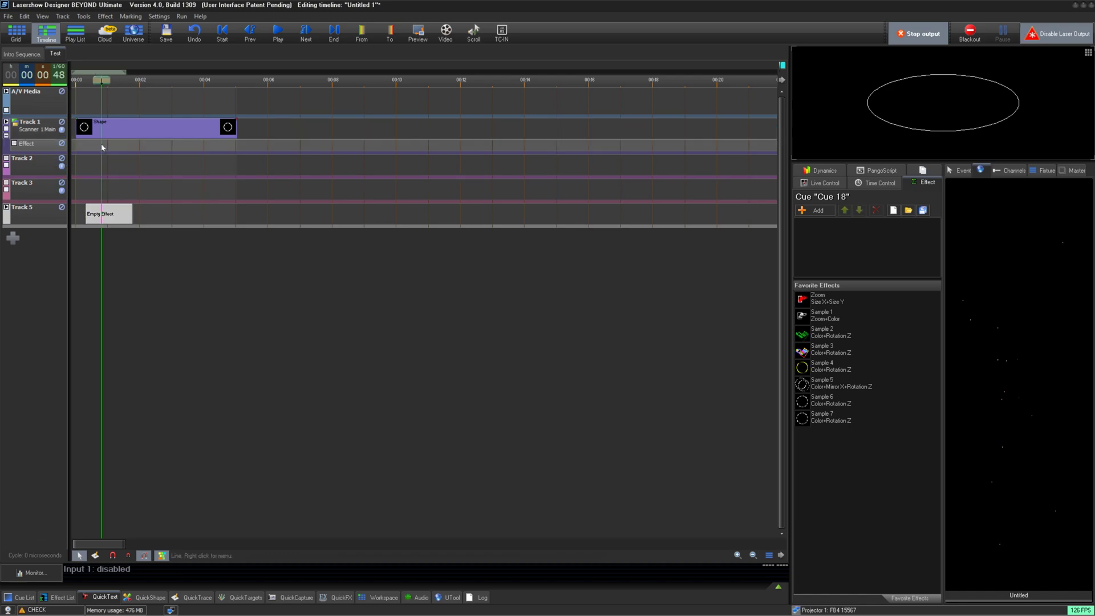
left_click(85, 169)
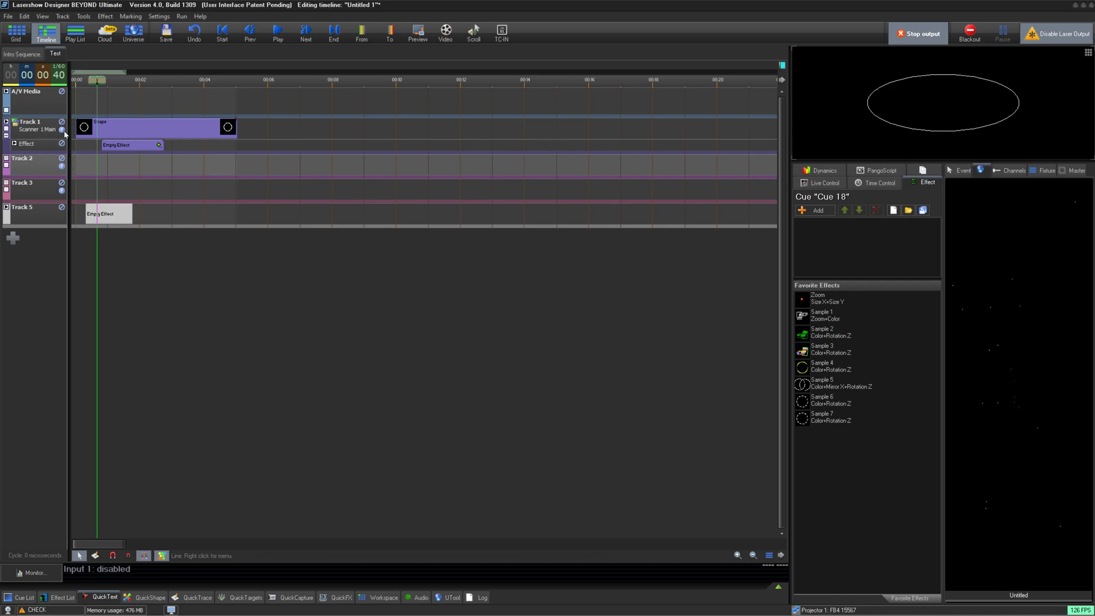
- Expand Track 1's parameter lanes, resize its height, then collapse it again
left_click(7, 122)
left_click(60, 174)
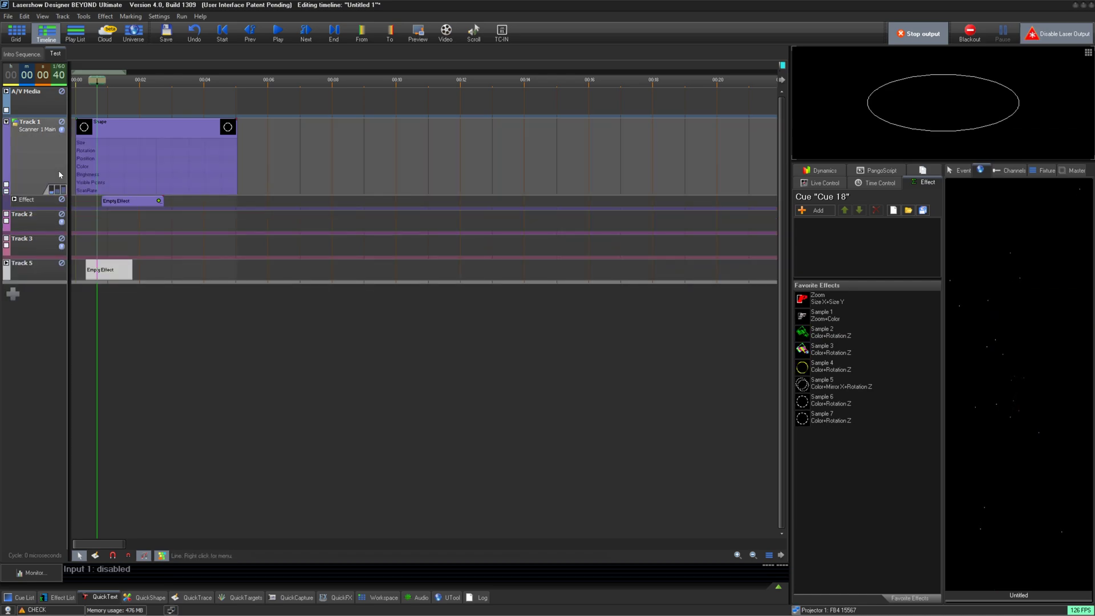
left_click(64, 193)
left_click(55, 300)
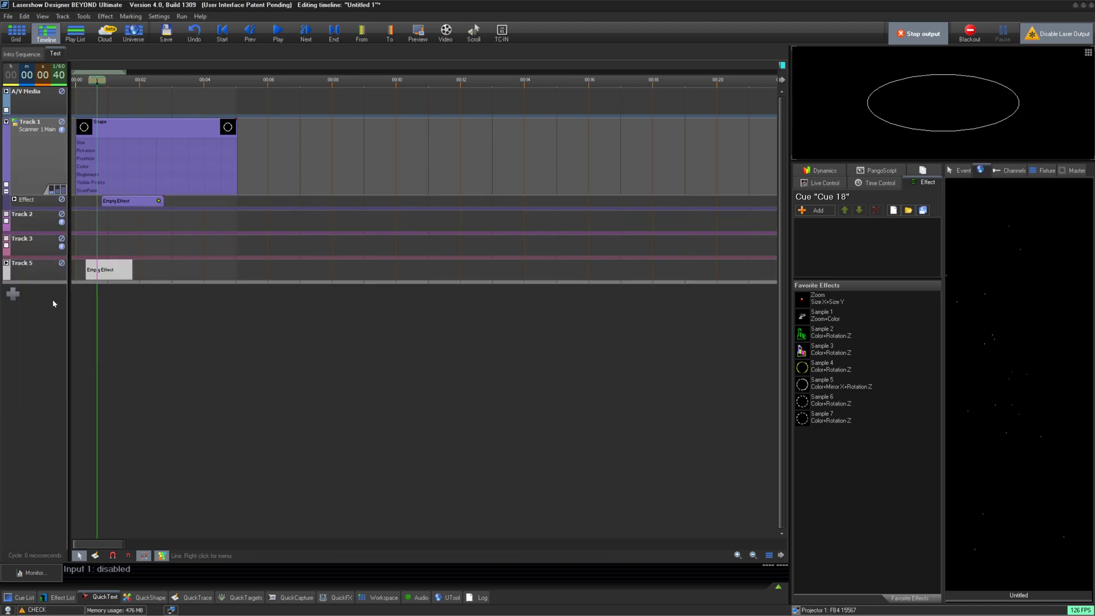
left_click(6, 122)
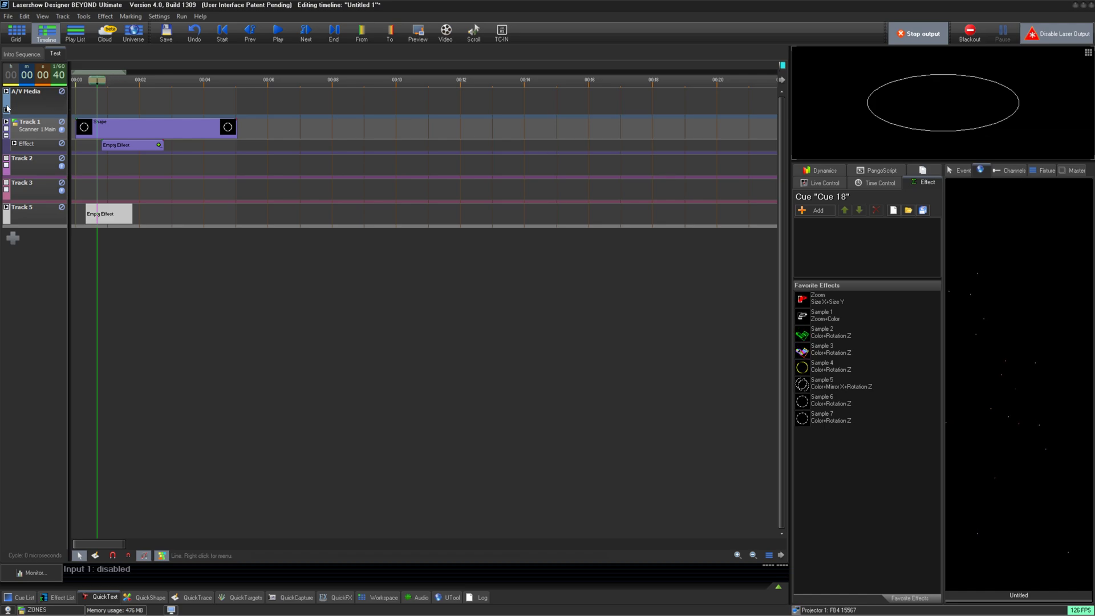
- Glance at the Intro Sequence timeline, return to Test, and select the Shape event
left_click(14, 54)
left_click_drag(783, 215, 765, 162)
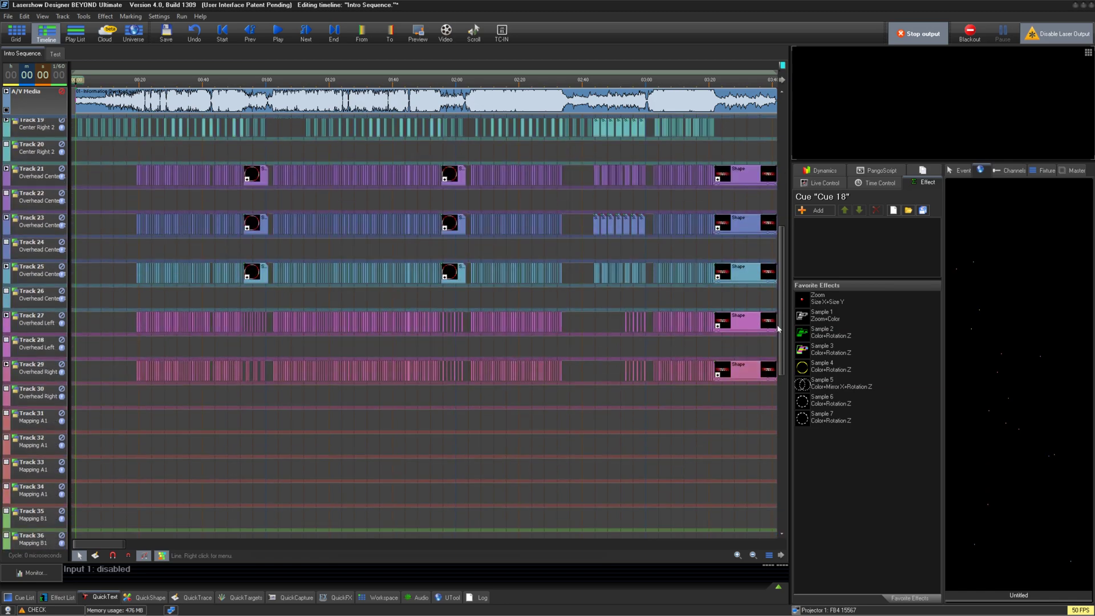
left_click(60, 54)
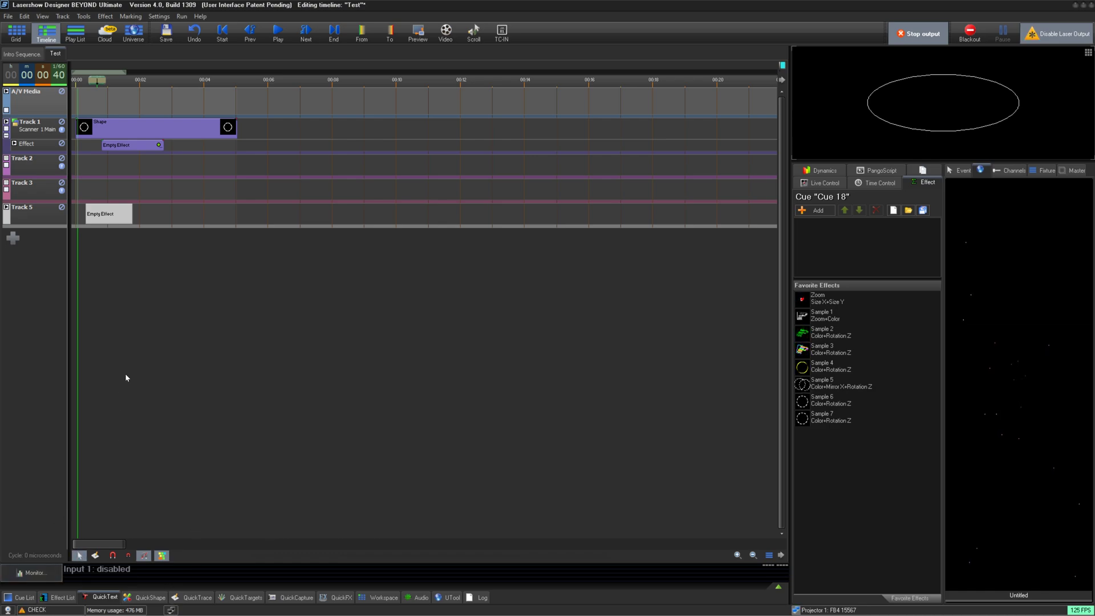
left_click(140, 136)
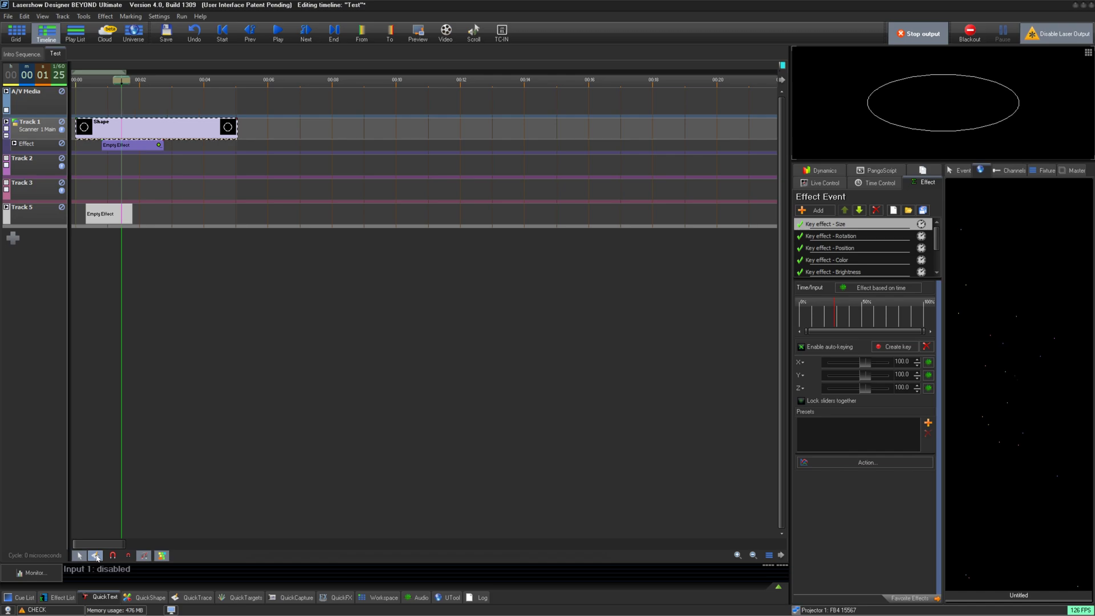
- Draw an empty event on Track 2 with the event-drawing tool
left_click(97, 557)
left_click(156, 161)
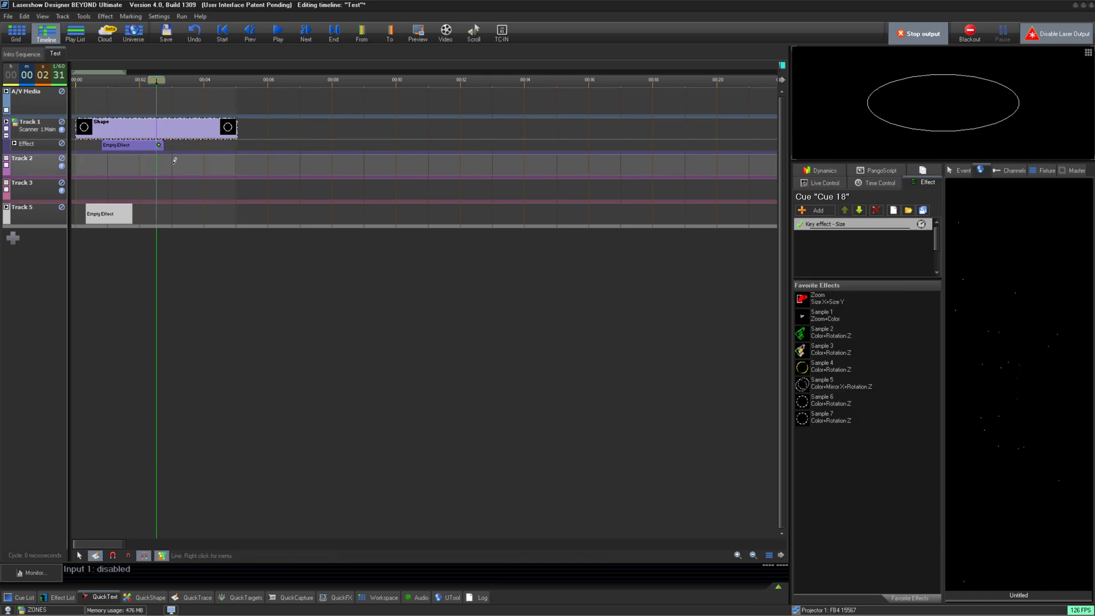
left_click_drag(174, 161, 211, 163)
right_click(211, 165)
mouse_move(256, 173)
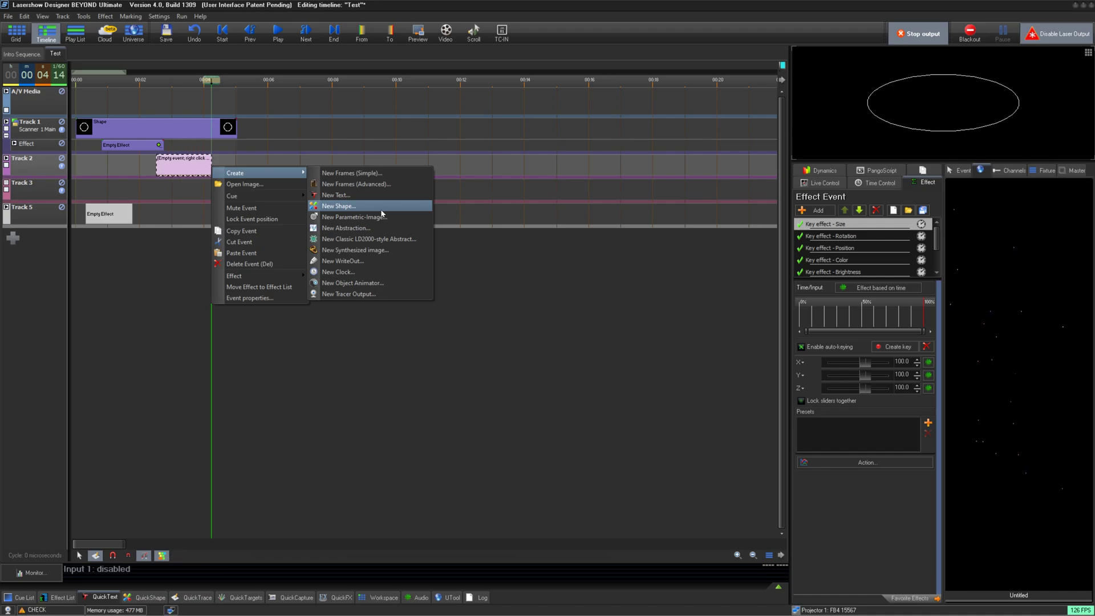
left_click(190, 183)
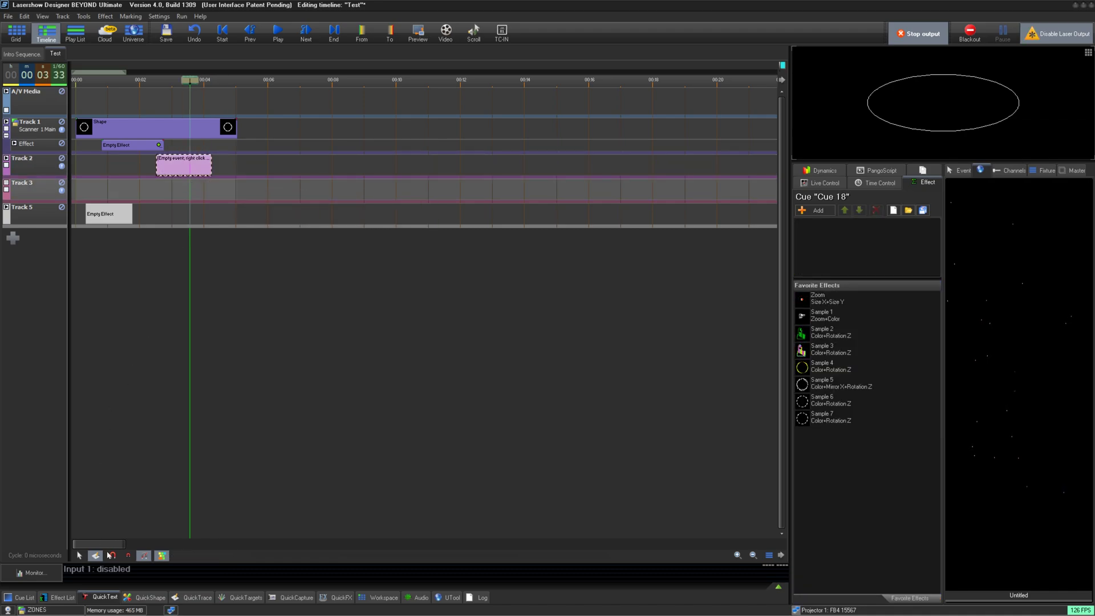
- Adjust the empty event's start so it ends near four seconds, and open the beat marks help
left_click_drag(156, 166, 93, 170)
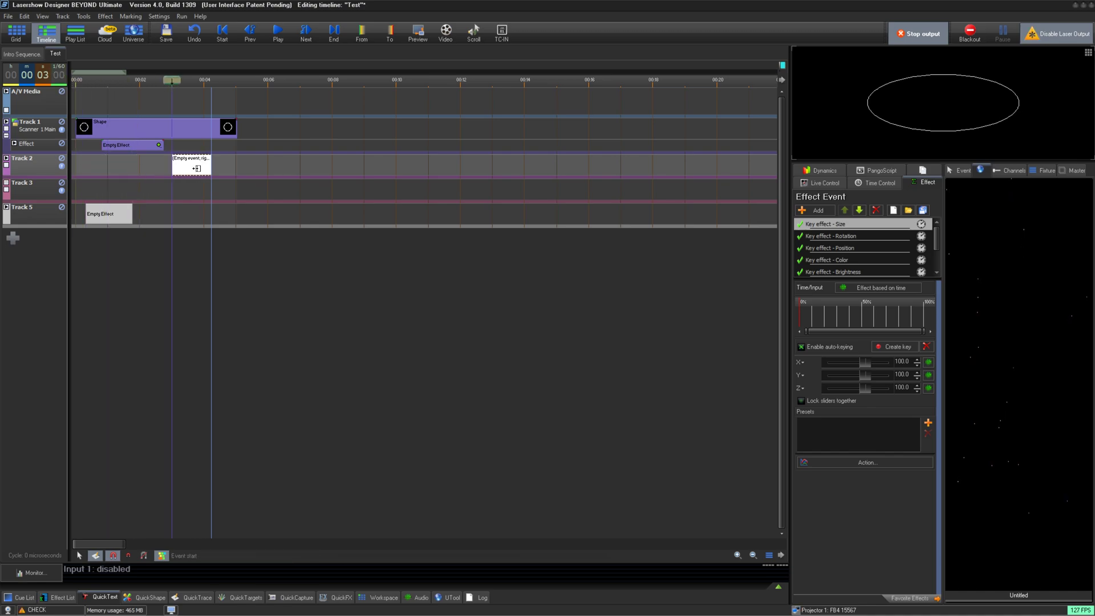
mouse_move(93, 170)
left_mouse_down()
mouse_move(187, 169)
mouse_move(108, 169)
left_mouse_up()
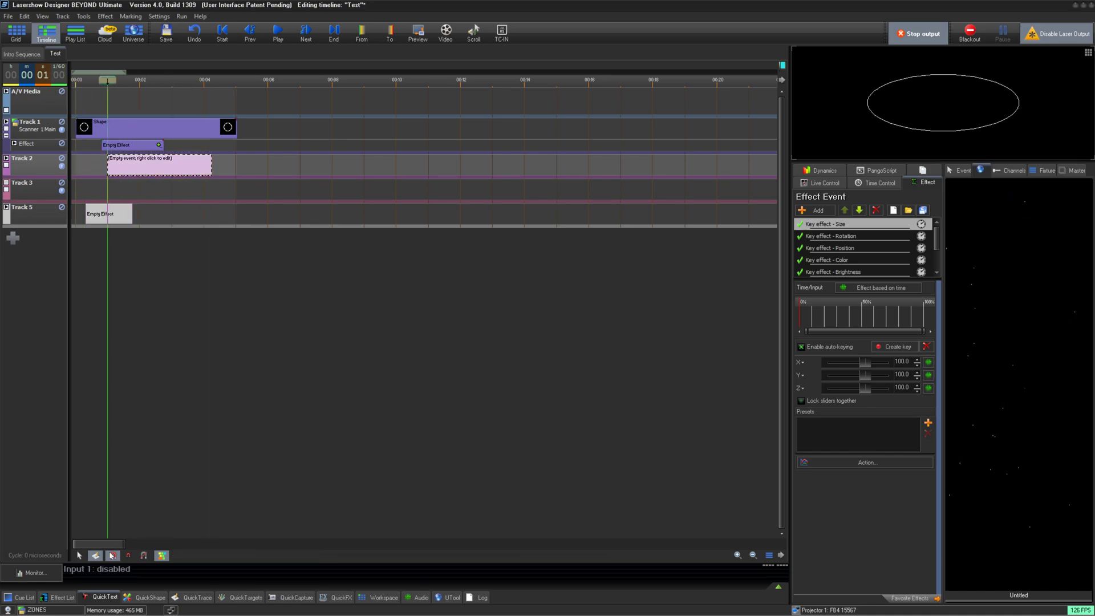
left_click_drag(108, 169, 112, 172)
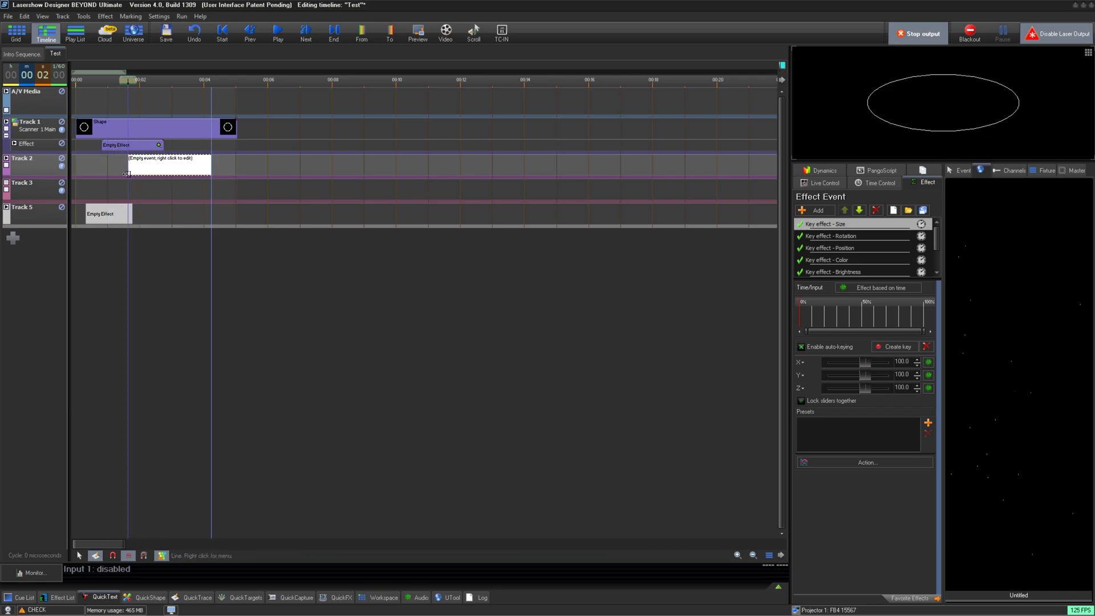
mouse_move(113, 171)
left_mouse_down()
mouse_move(142, 178)
mouse_move(120, 178)
left_mouse_up()
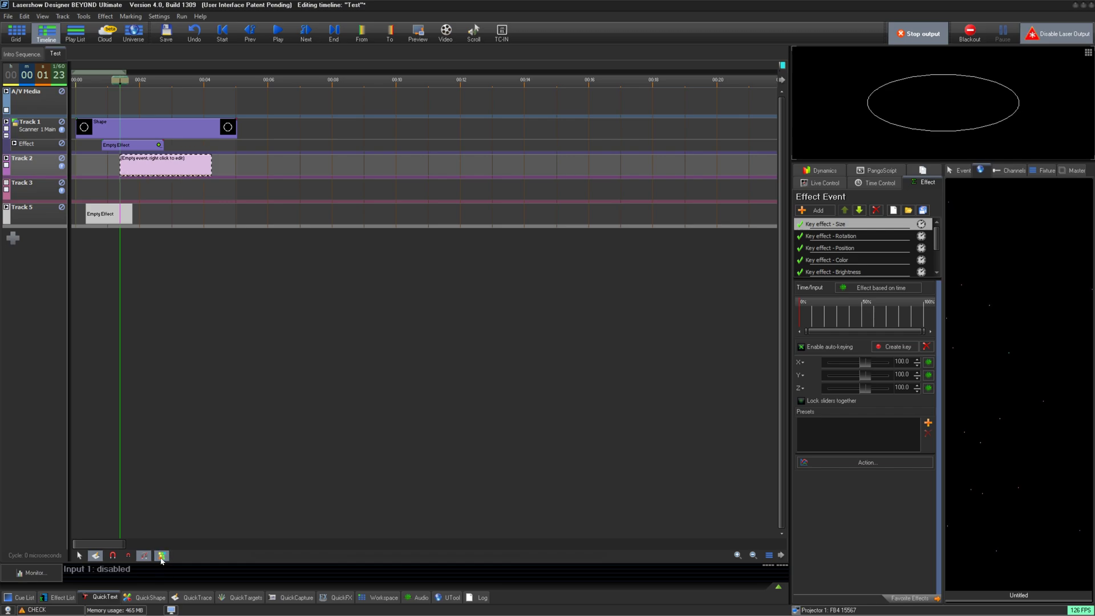
left_click(162, 556)
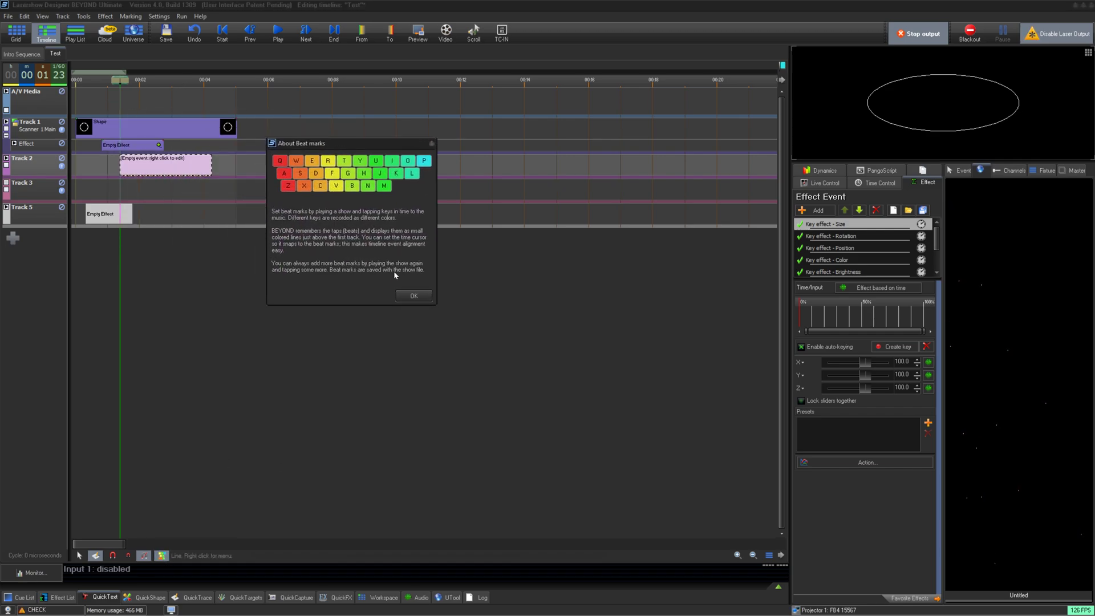
left_click(414, 296)
left_click(264, 106)
left_click(407, 106)
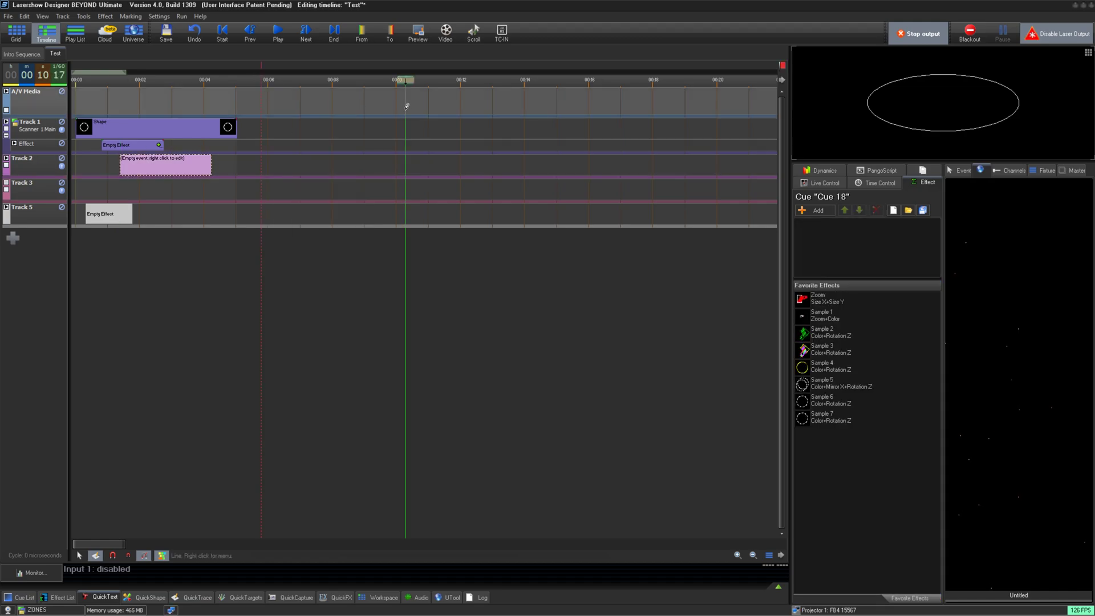
left_click(535, 98)
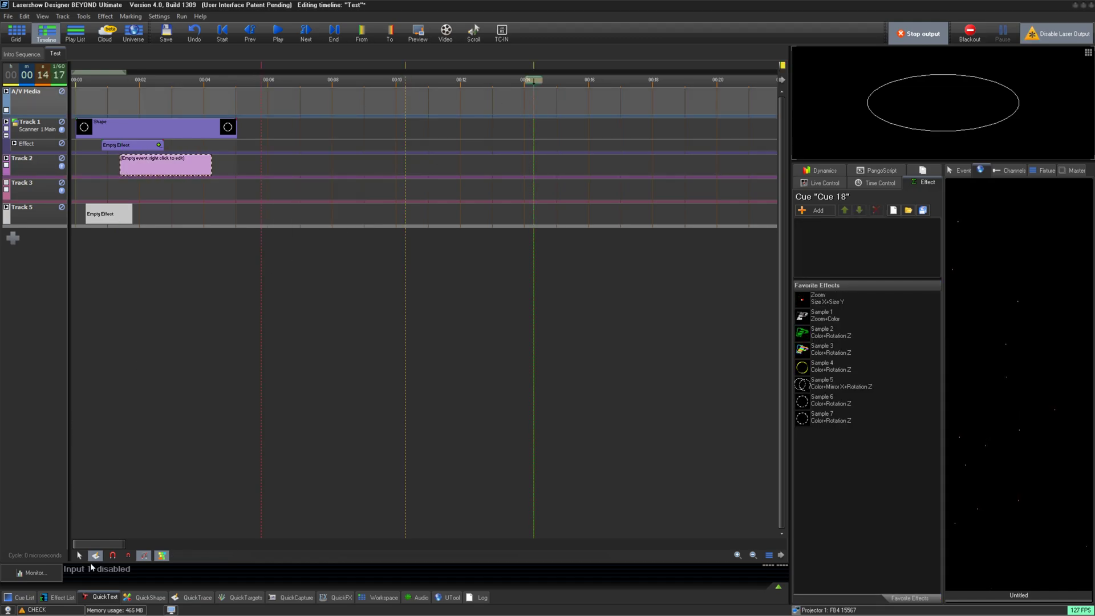
left_click(78, 555)
left_click(374, 121)
left_click(138, 100)
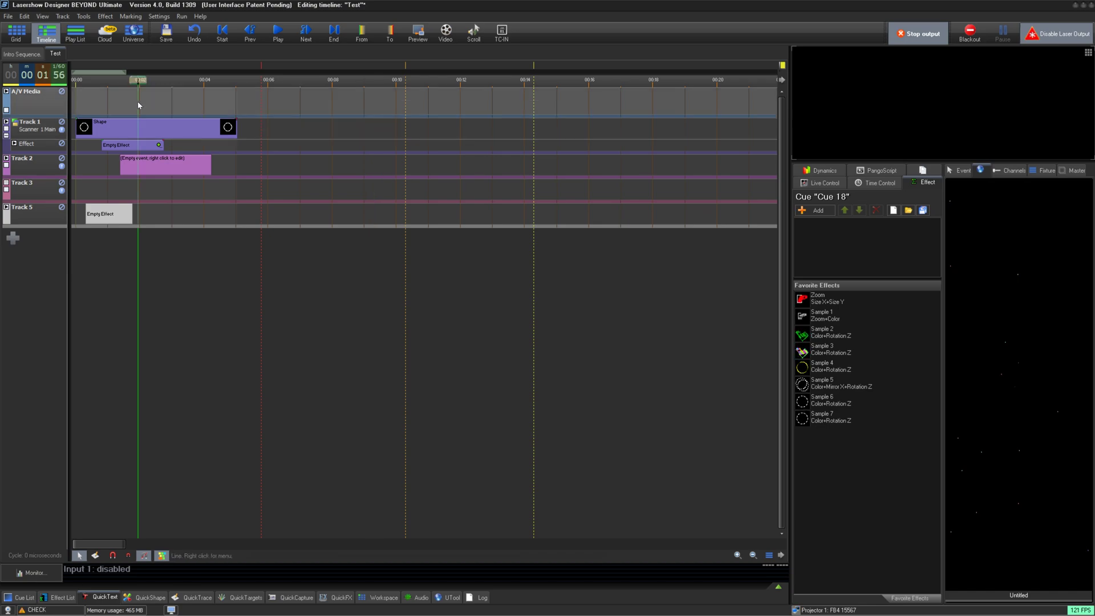
key("space")
key("space")
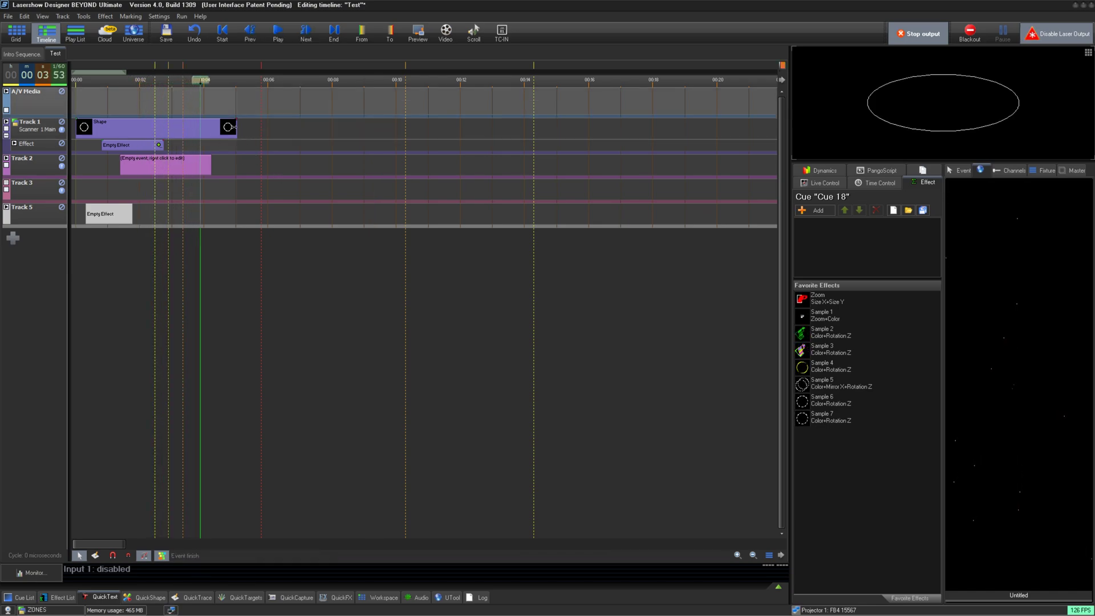
left_click_drag(233, 126, 244, 127)
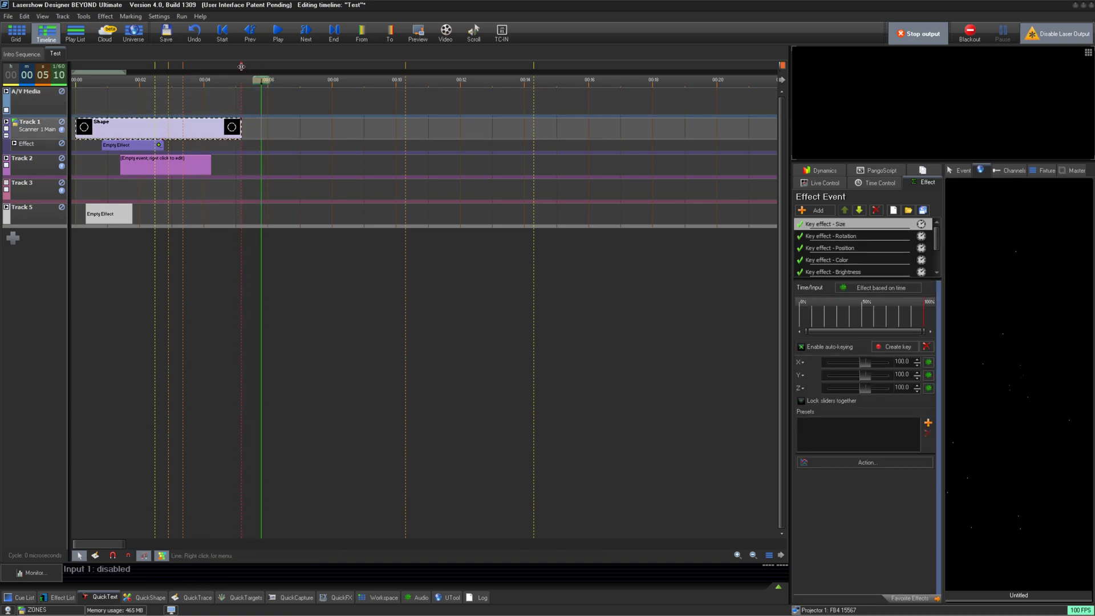
left_click_drag(244, 76, 315, 76)
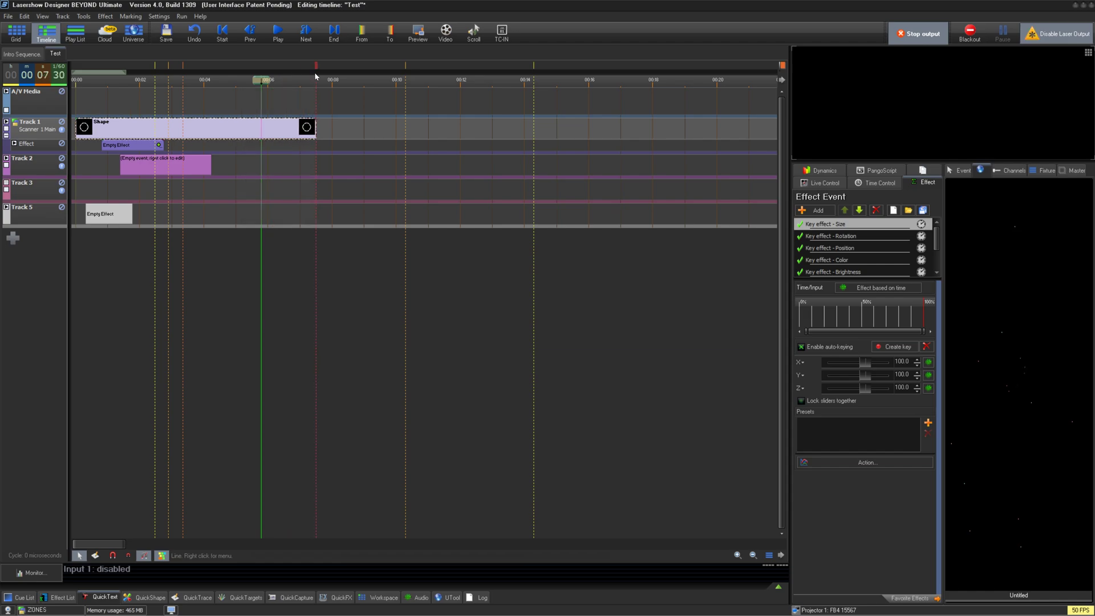
left_click(239, 170)
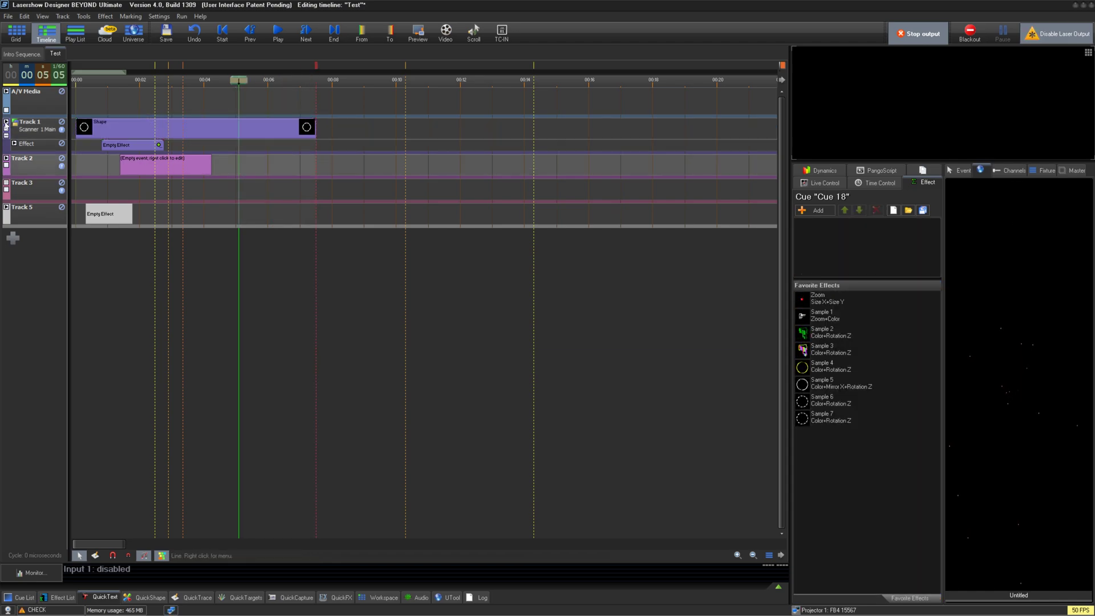
left_click(6, 122)
- Load 01 - Information Overload.wav onto the A/V Media track
double_click(342, 100)
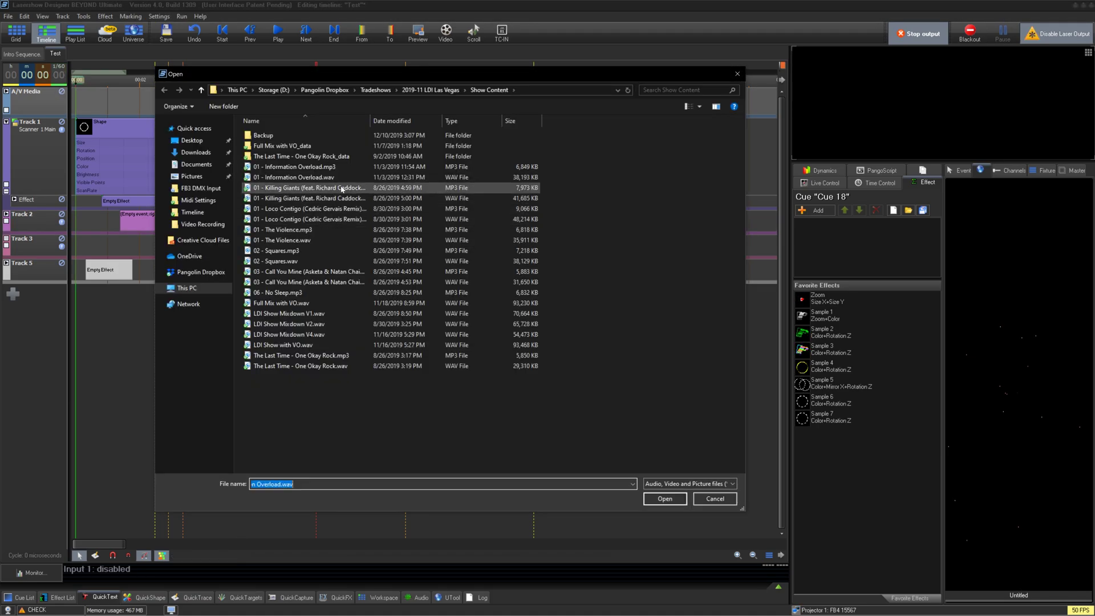
double_click(337, 177)
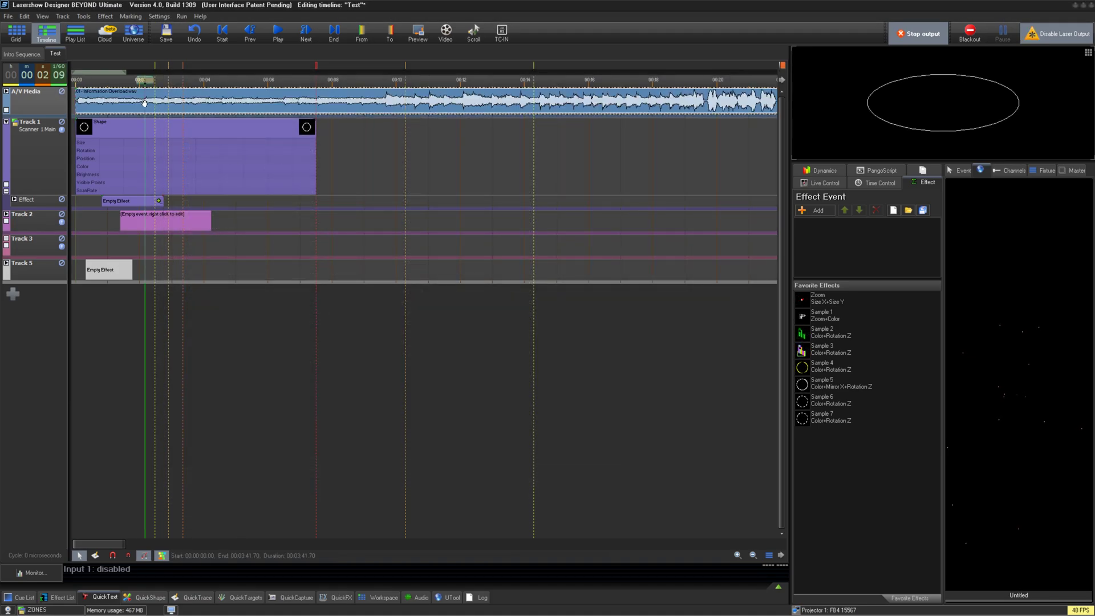
left_click(173, 206)
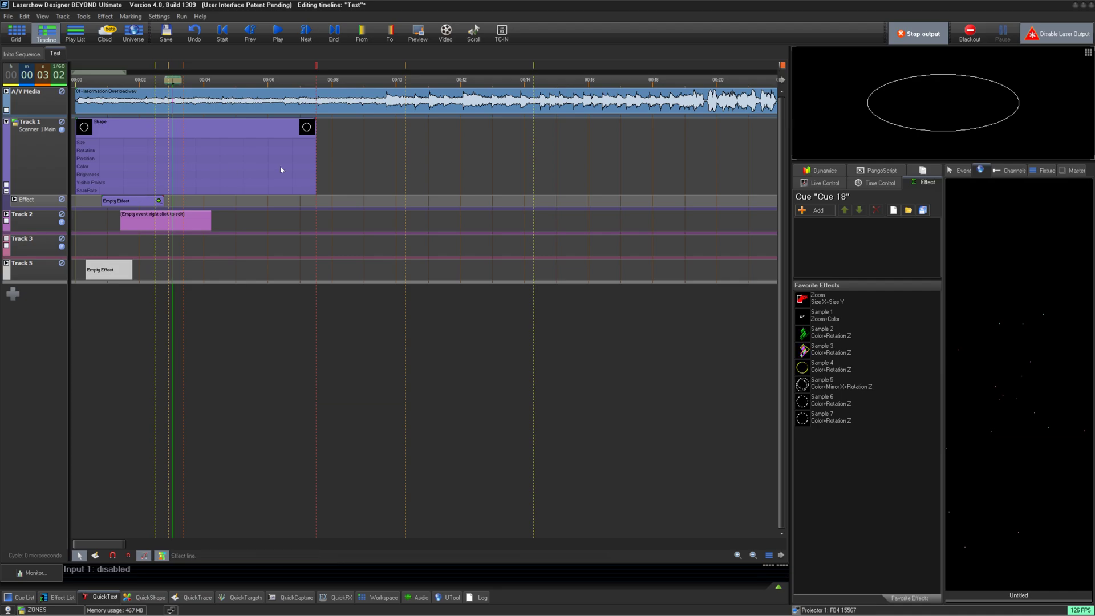
double_click(108, 90)
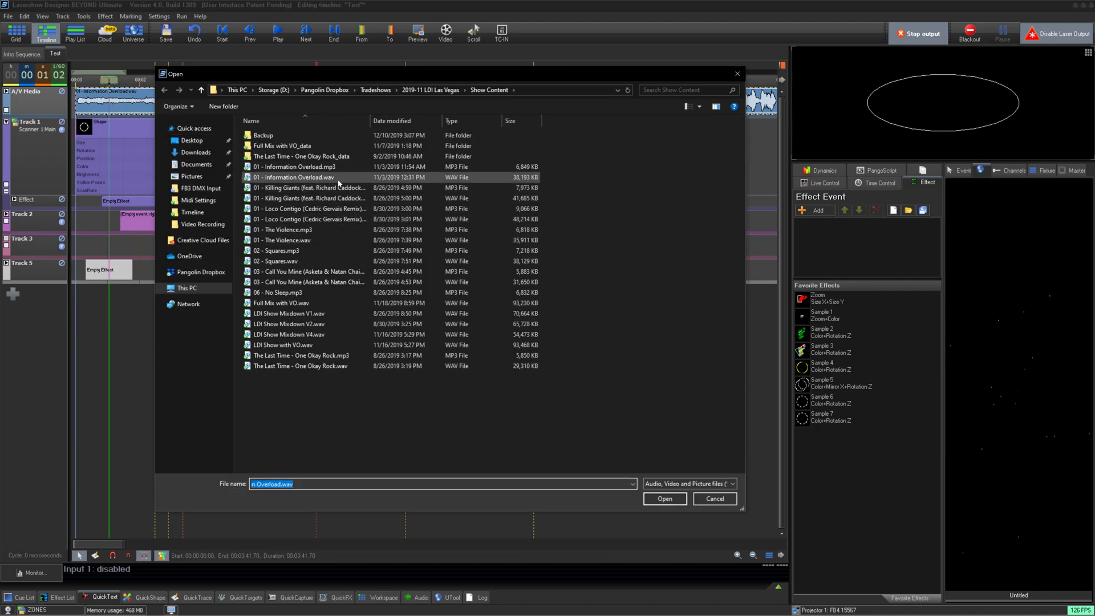
double_click(294, 178)
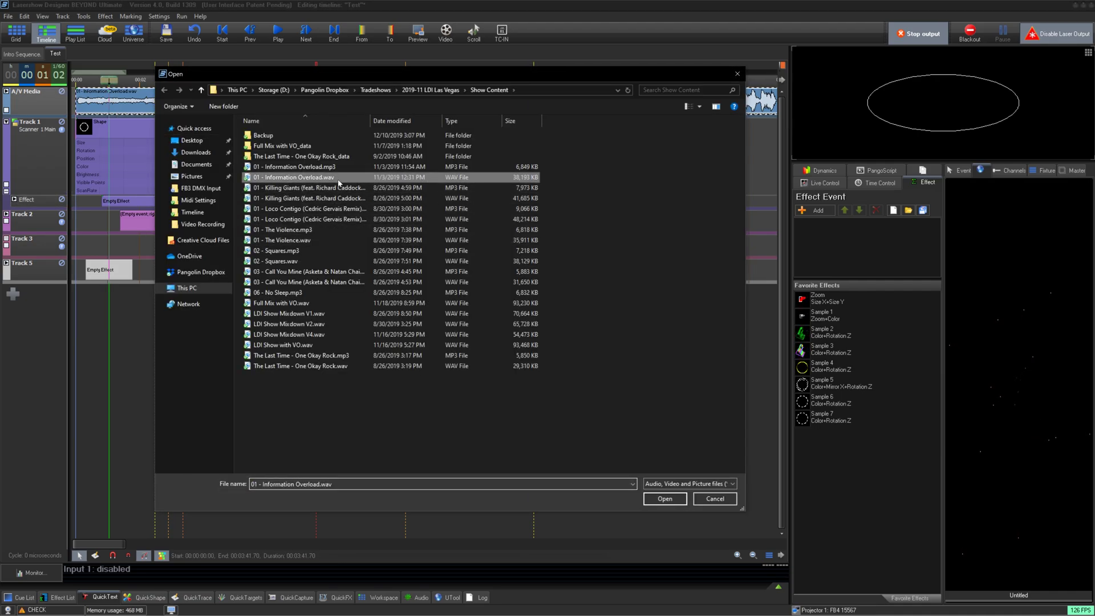
left_click(215, 200)
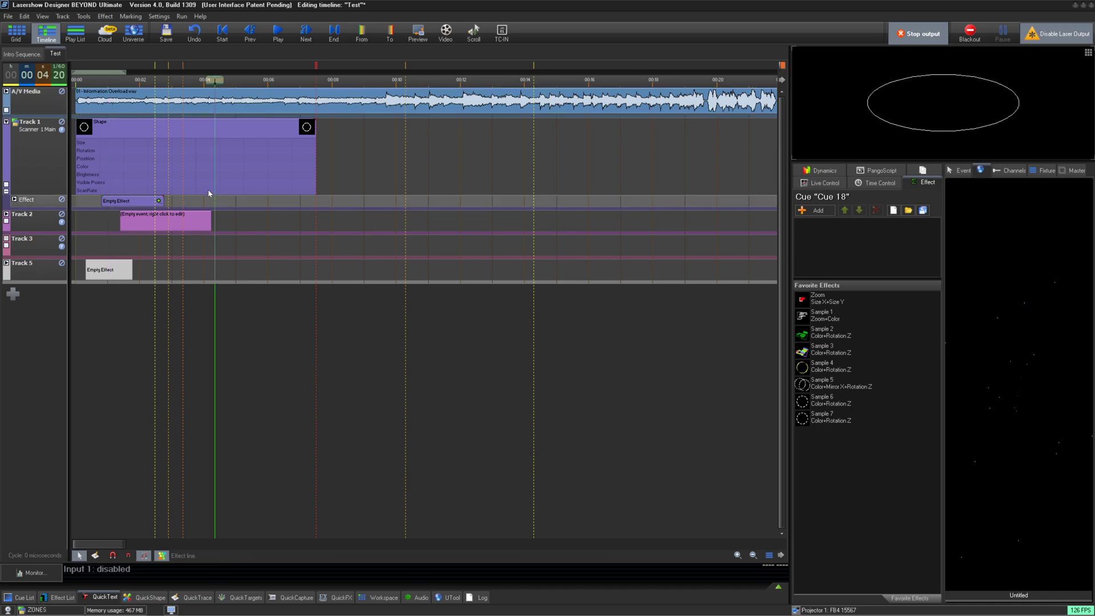
- Zoom out and scrub the playhead to the song's end, then back to about 43 seconds
scroll(196, 185, "down", 2)
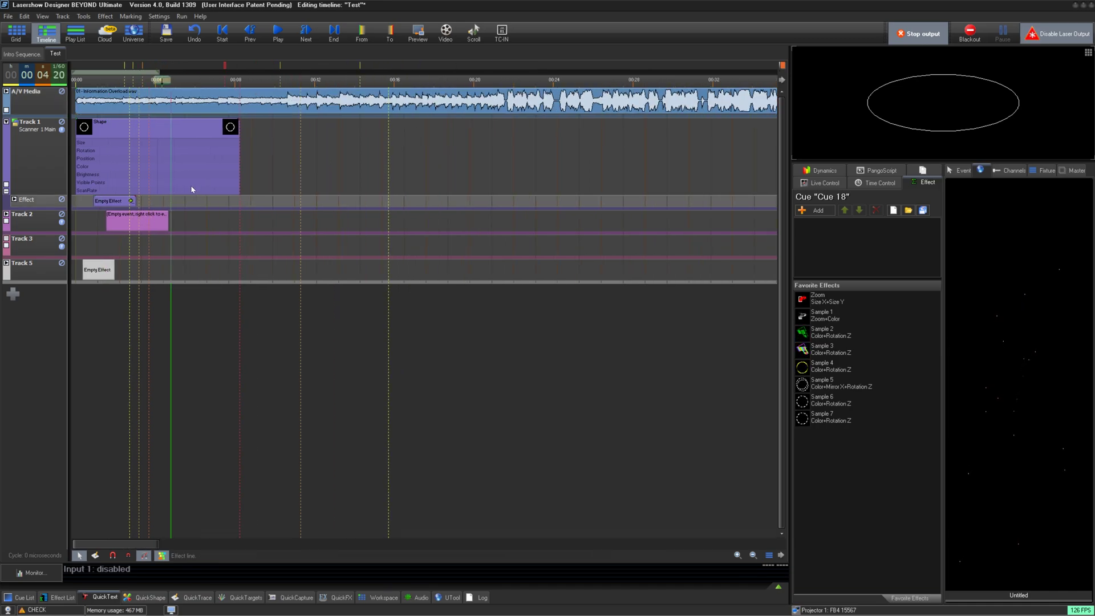
left_click(172, 108)
scroll(172, 109, "down", 1)
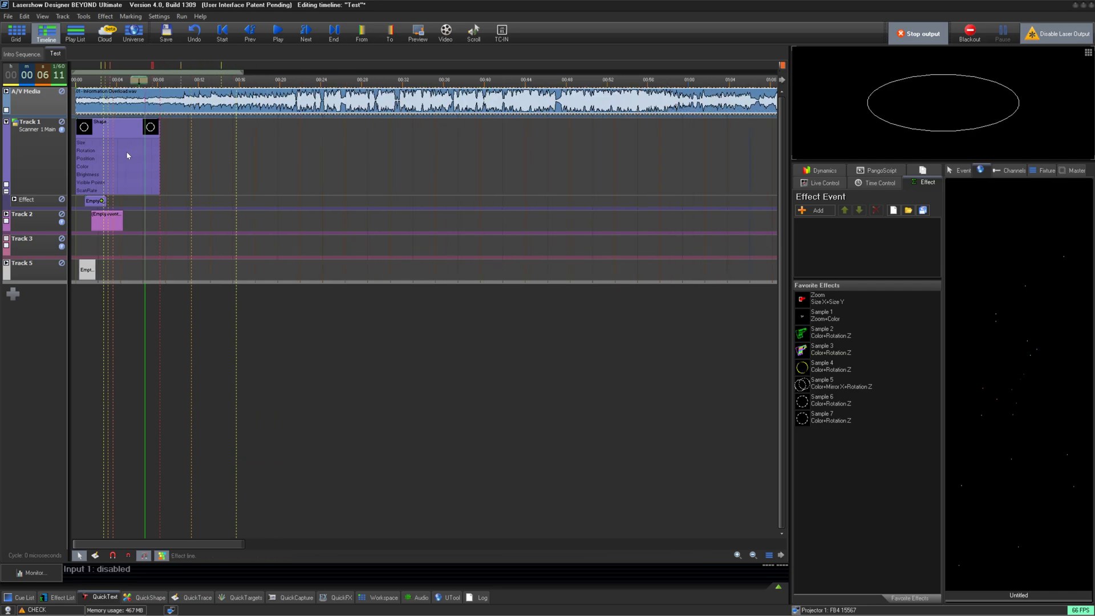
scroll(182, 131, "down", 1)
scroll(193, 151, "down", 1)
scroll(700, 136, "down", 1)
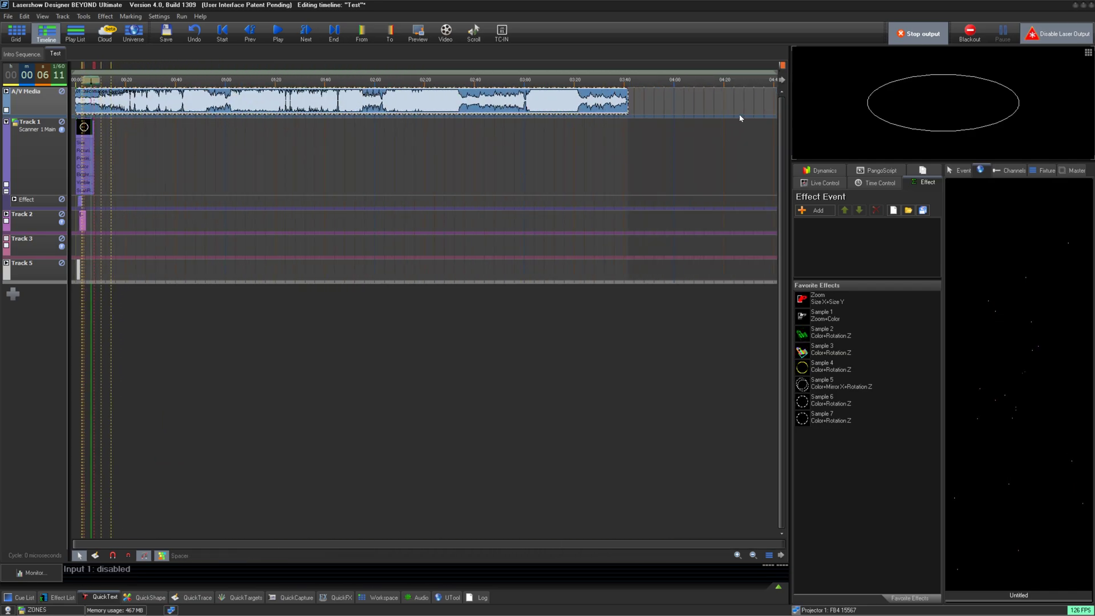
left_click(624, 100)
left_click(183, 164)
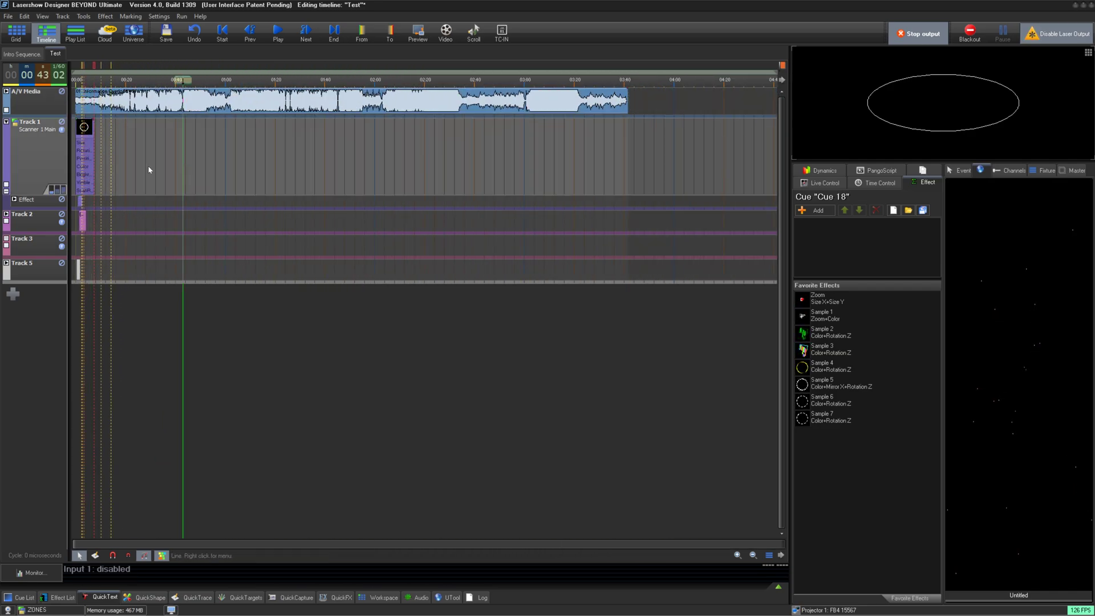
scroll(72, 145, "up", 1)
scroll(72, 145, "up", 1)
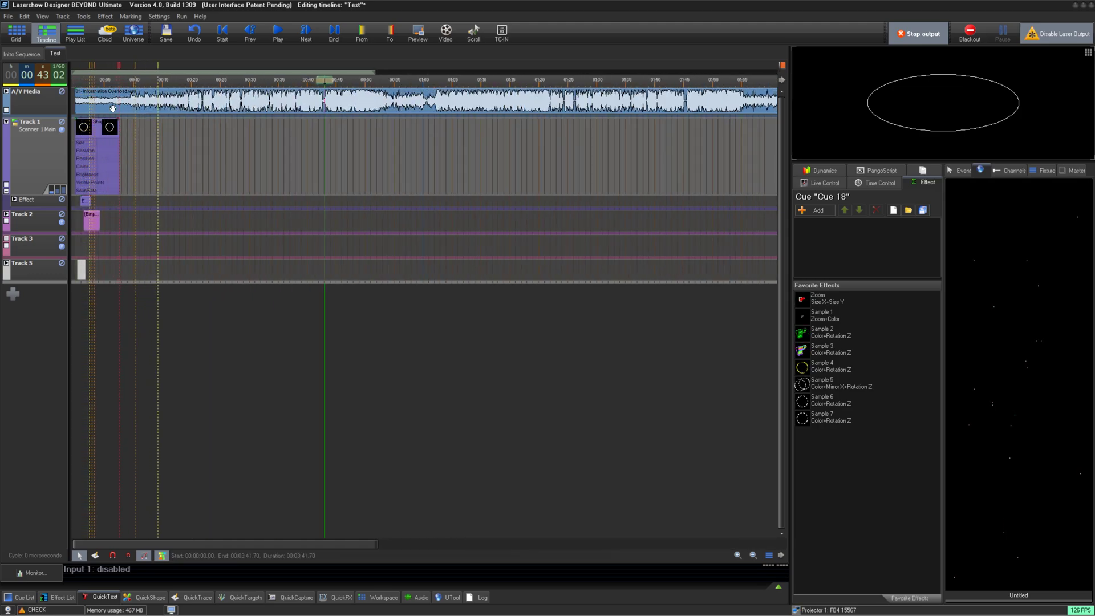
- Enable the audio clip's volume envelope and return the playhead to the timeline start
right_click(118, 105)
left_click(189, 165)
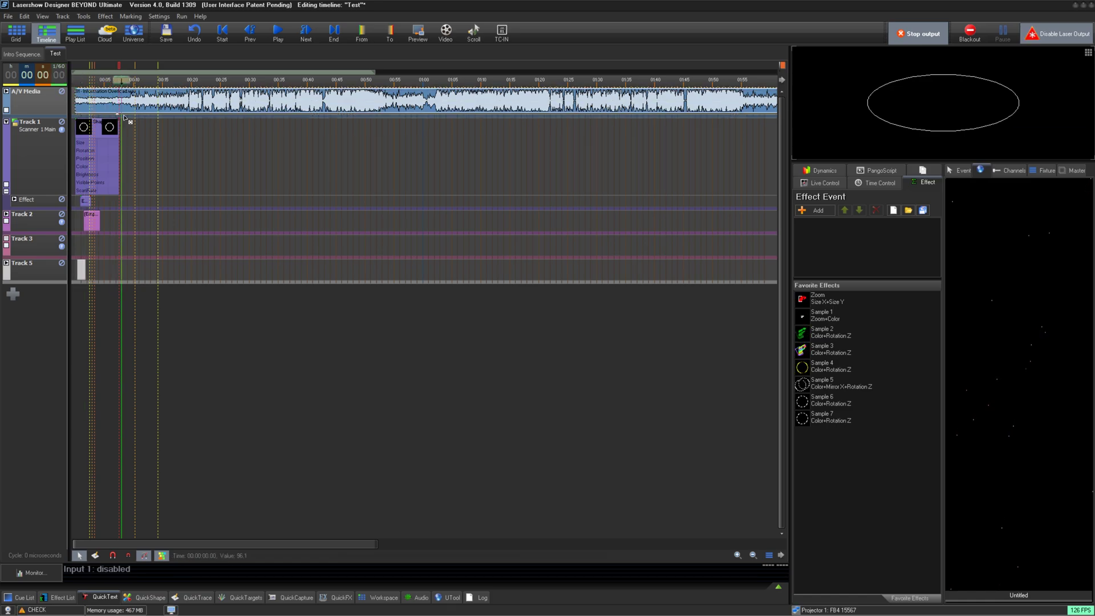
left_click(76, 90)
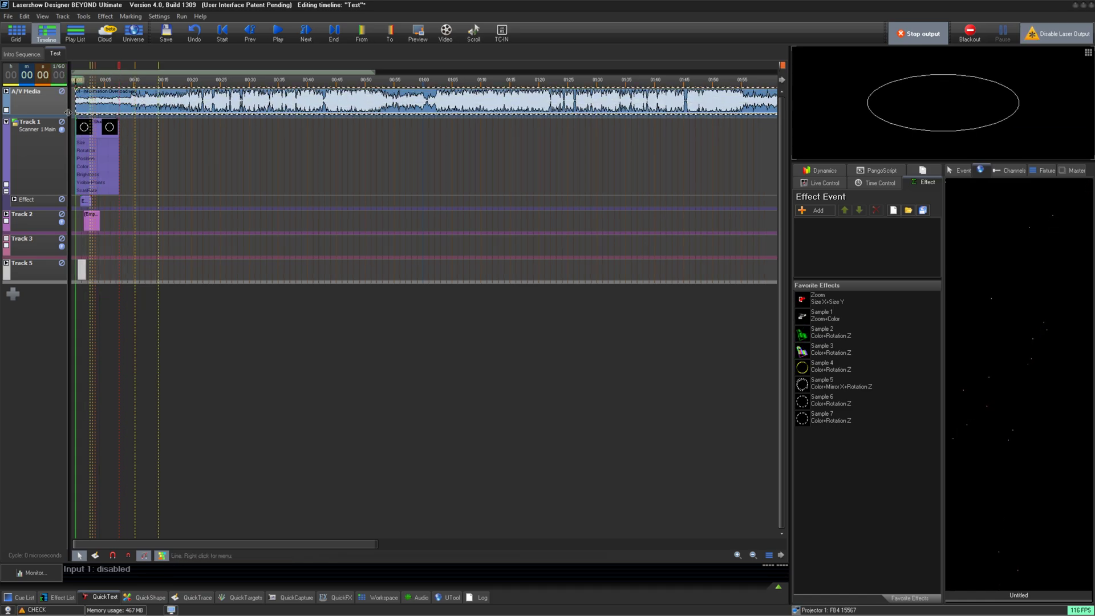
scroll(86, 100, "up", 5)
right_click(85, 98)
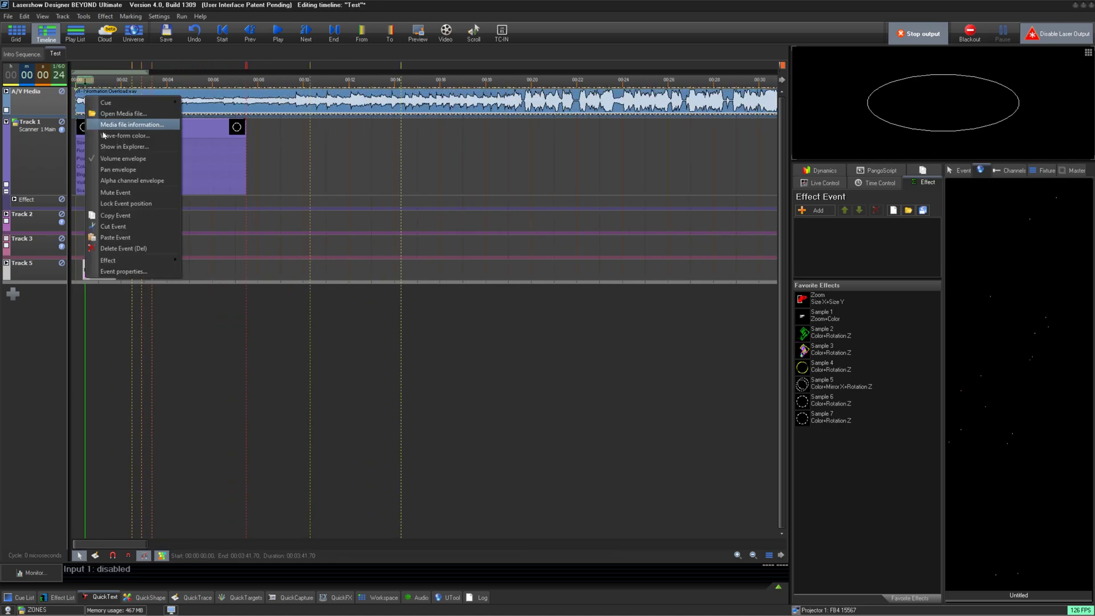
- Create a new circle Shape event on Track 1 near nine seconds
left_click(122, 158)
left_click(558, 349)
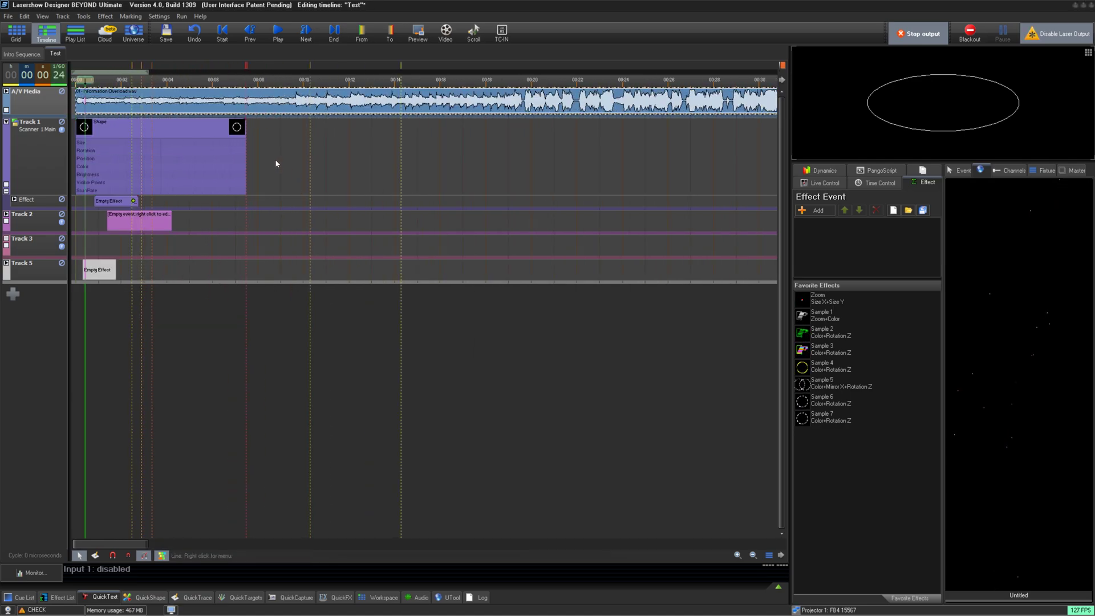
double_click(275, 164)
right_click(276, 158)
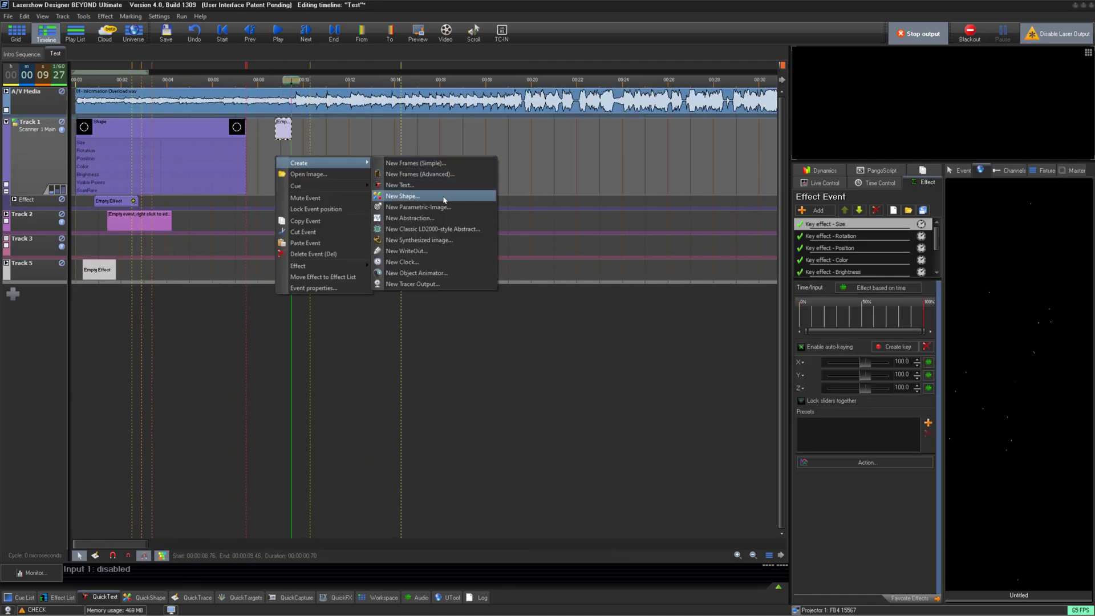
left_click(429, 197)
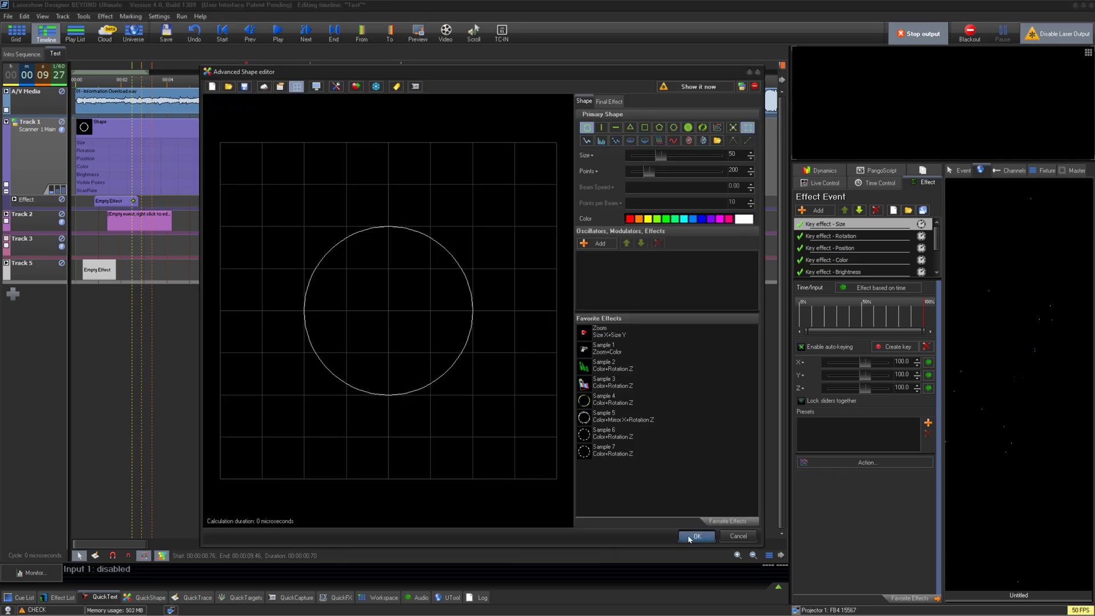
left_click(696, 536)
- Show the cue list below the timeline and give the timeline more room
left_click(367, 600)
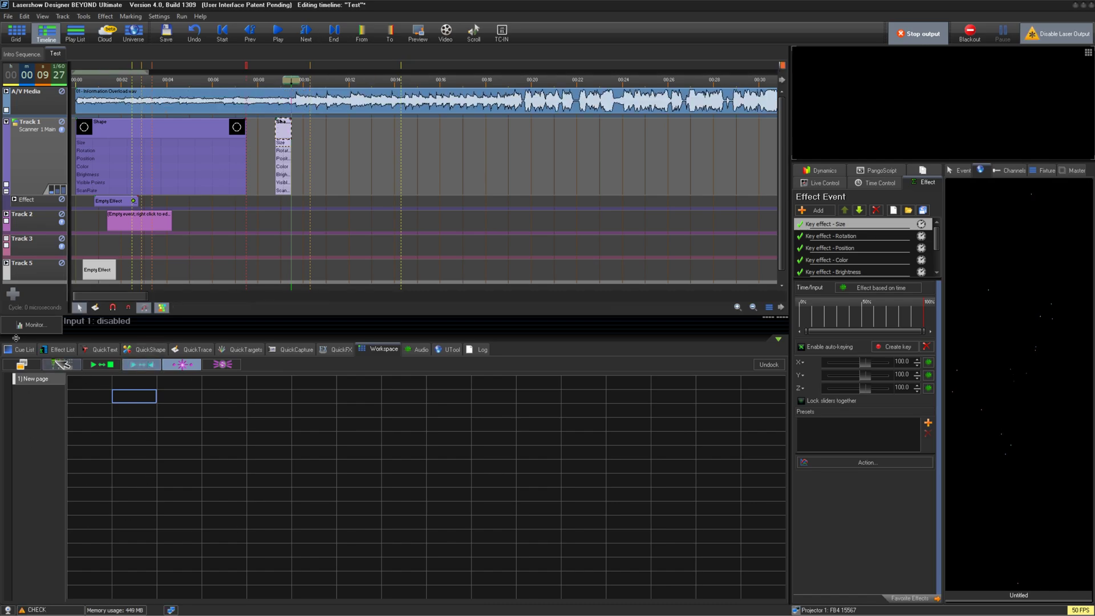
left_click(17, 353)
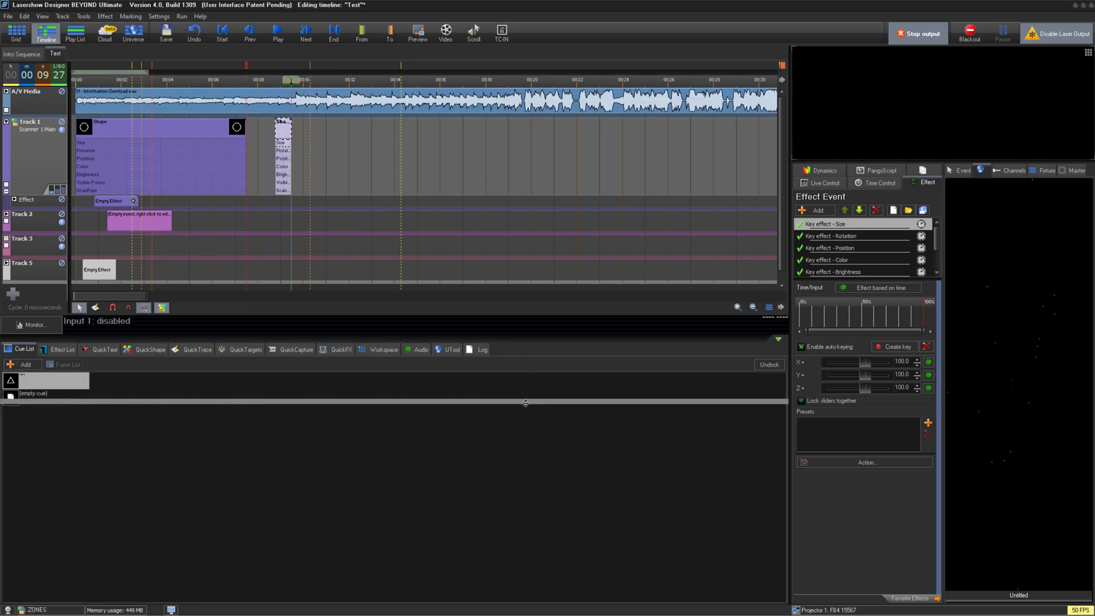
left_click_drag(530, 336, 530, 403)
left_click(93, 220)
scroll(113, 145, "up", 5)
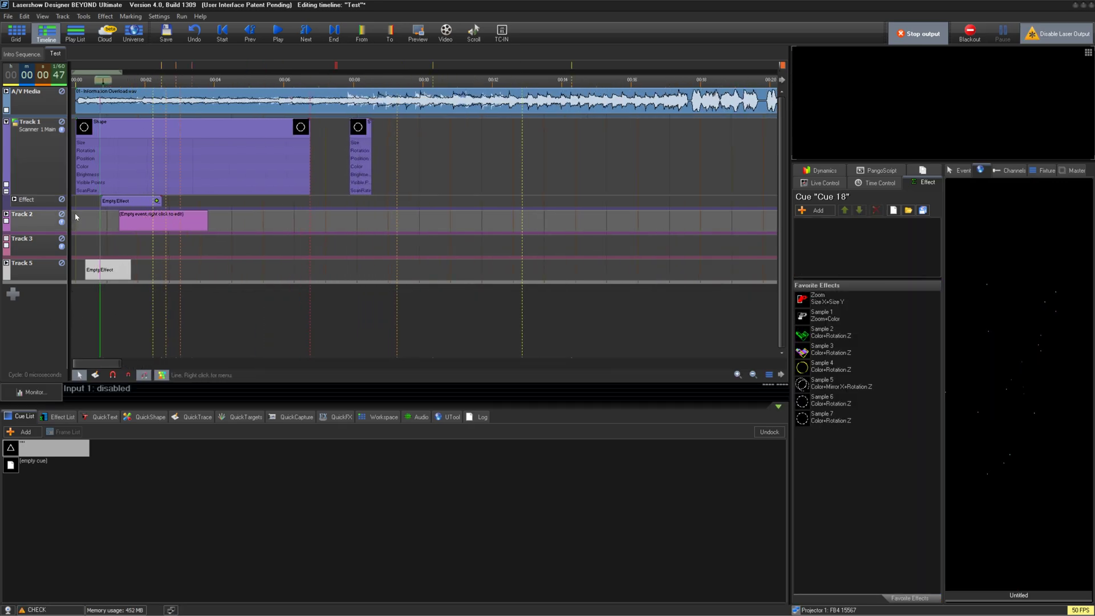
- Key the Shape event's Size, with a 20 x 20 key moved to the event's end
left_click(113, 145)
double_click(113, 145)
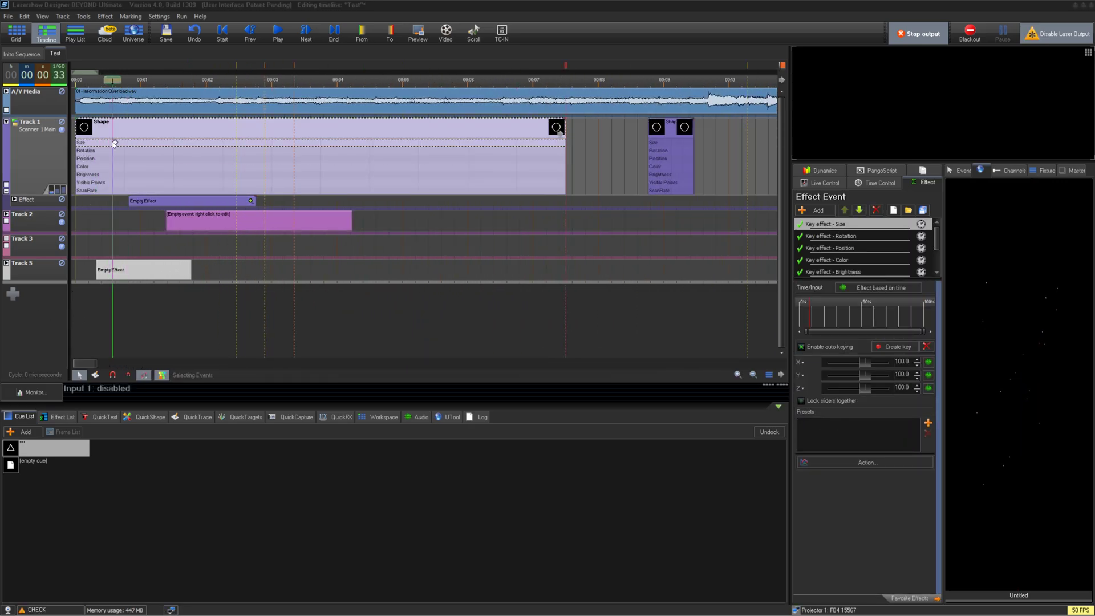
left_click(95, 225)
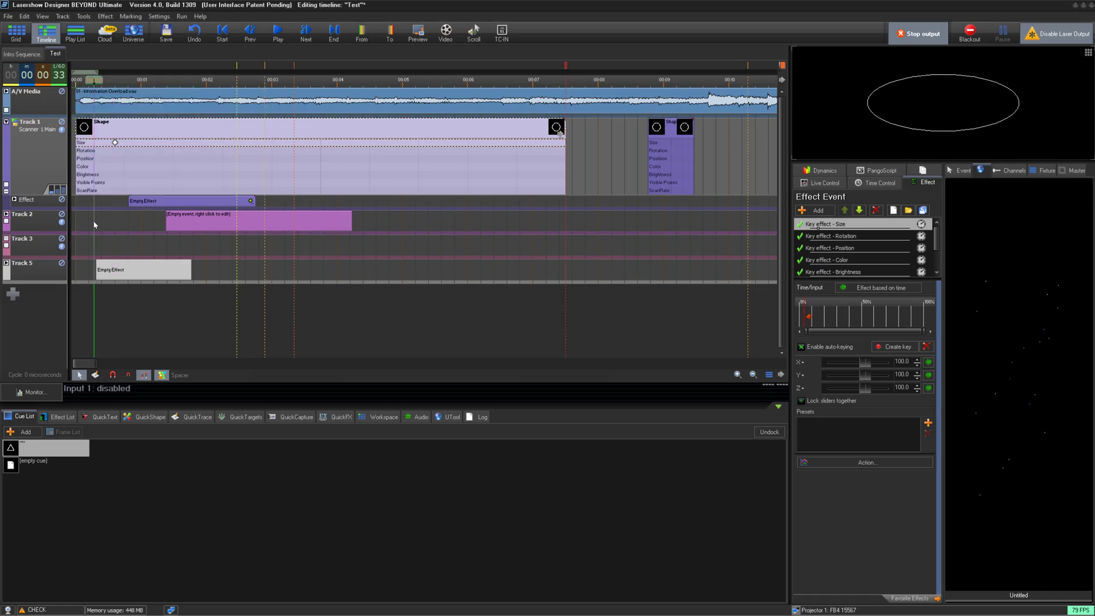
double_click(275, 145)
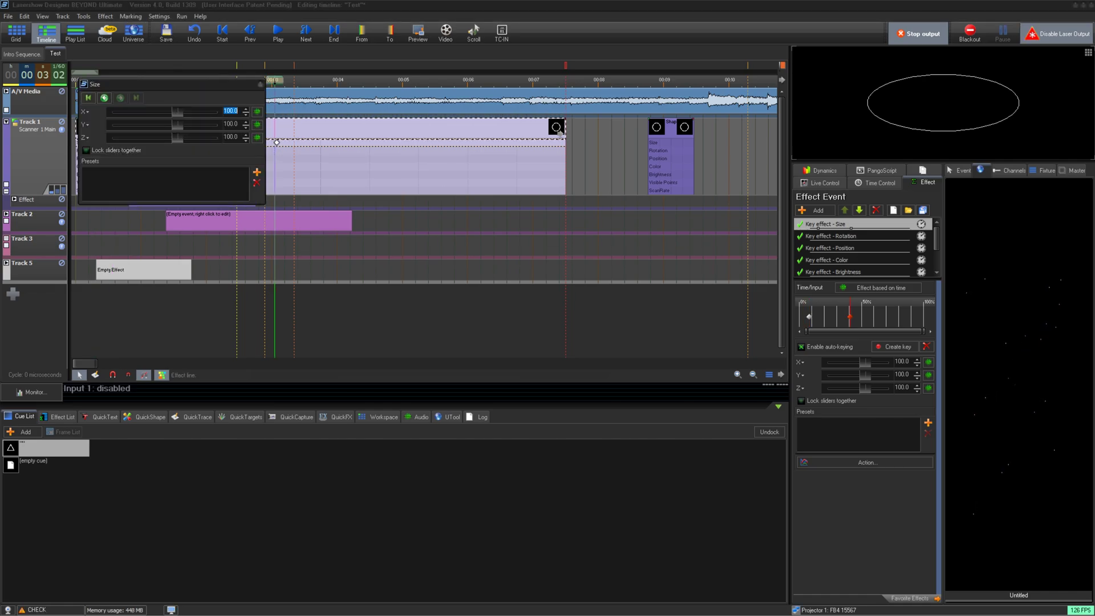
type("20")
key("Tab")
type("20")
left_click(291, 179)
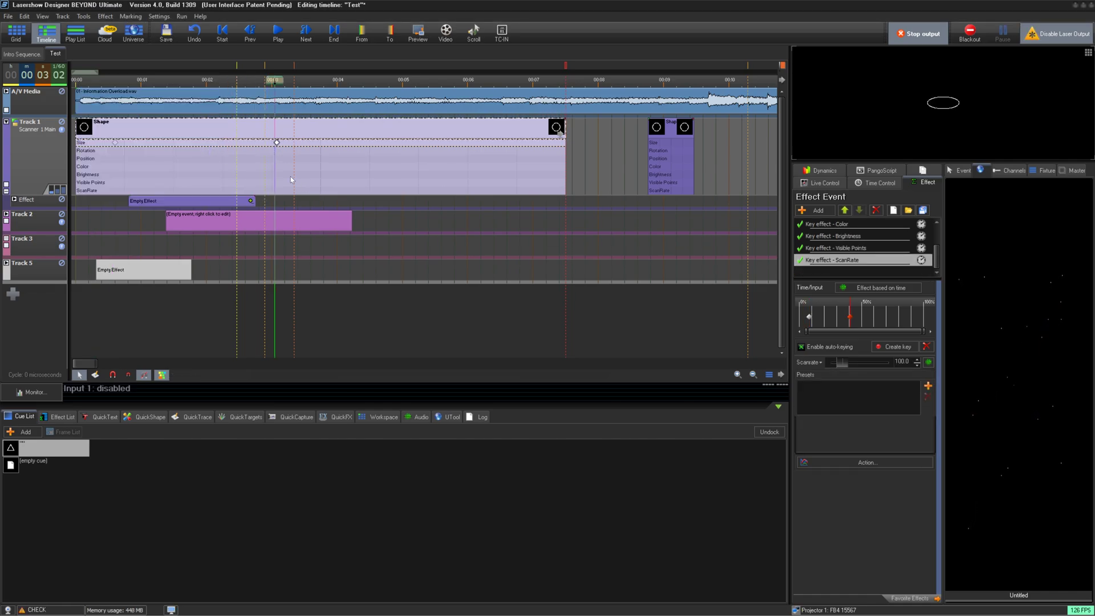
mouse_move(277, 142)
left_mouse_down()
mouse_move(564, 142)
mouse_move(145, 130)
left_mouse_up()
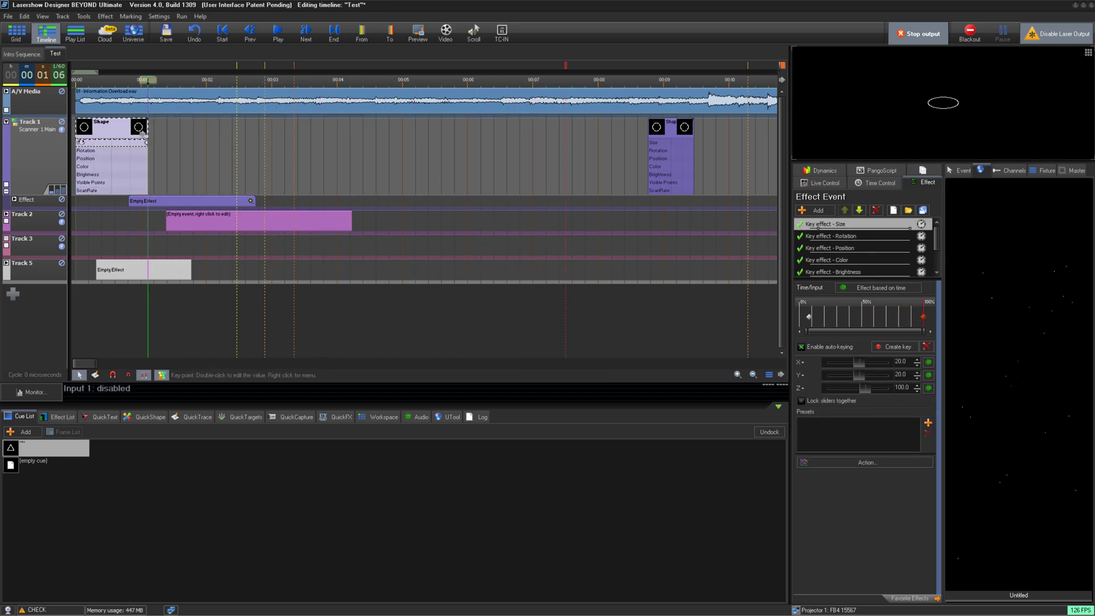
- Scrub to preview the growing ellipse and confirm the key's Y size of 20
left_click(131, 100)
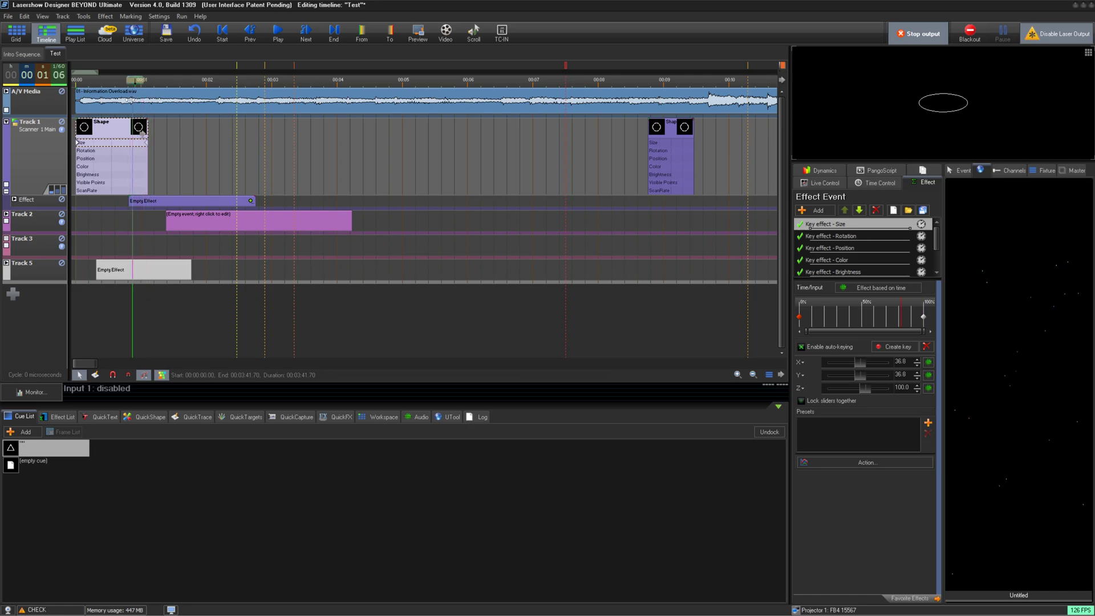
left_click_drag(130, 100, 127, 100)
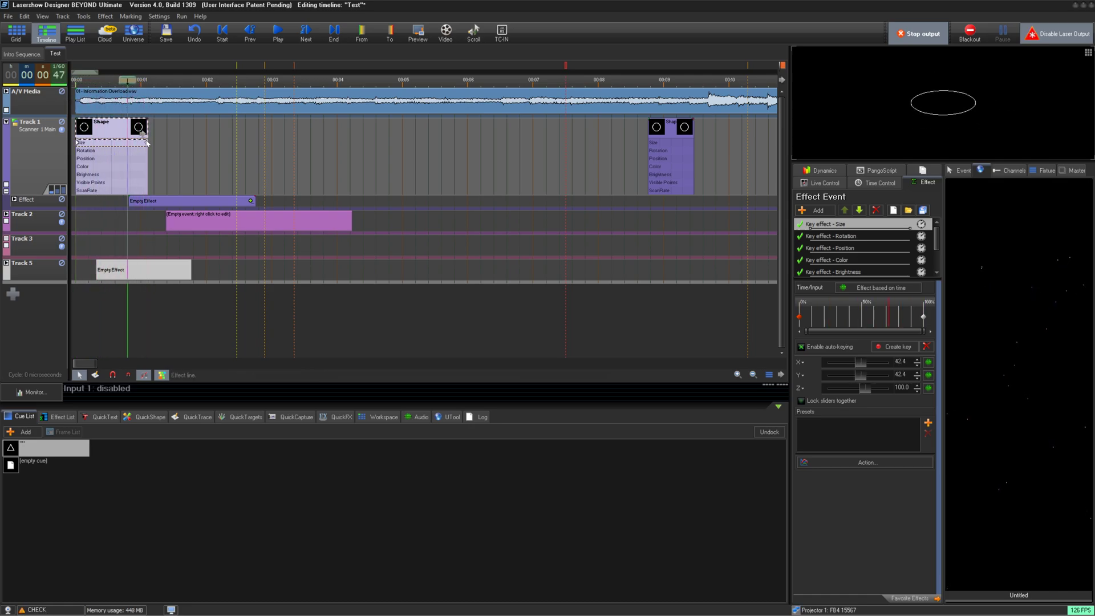
double_click(147, 142)
left_click(208, 123)
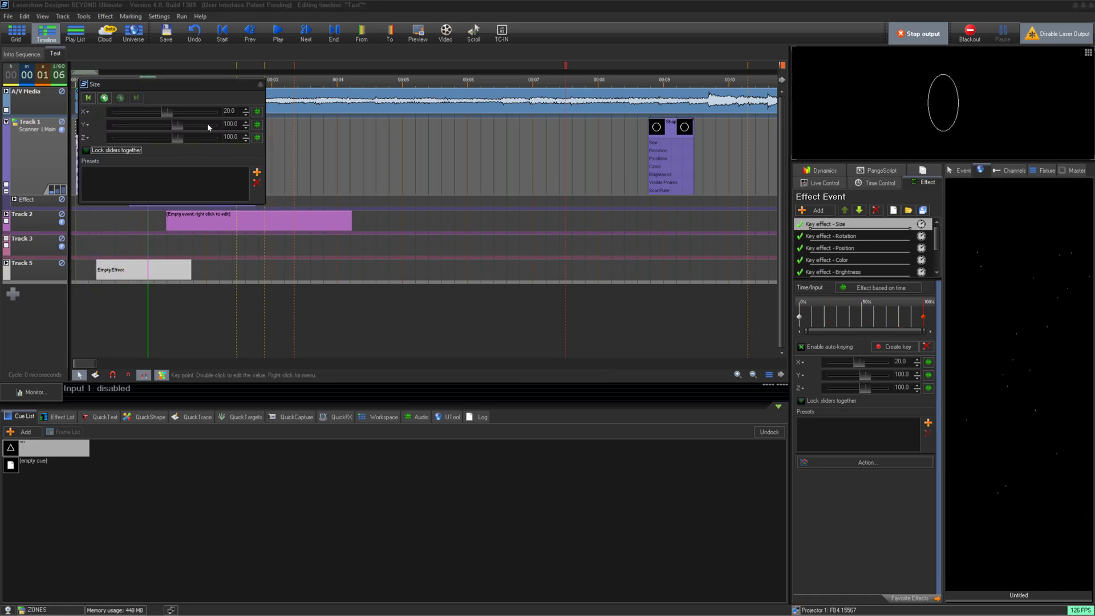
key("Return")
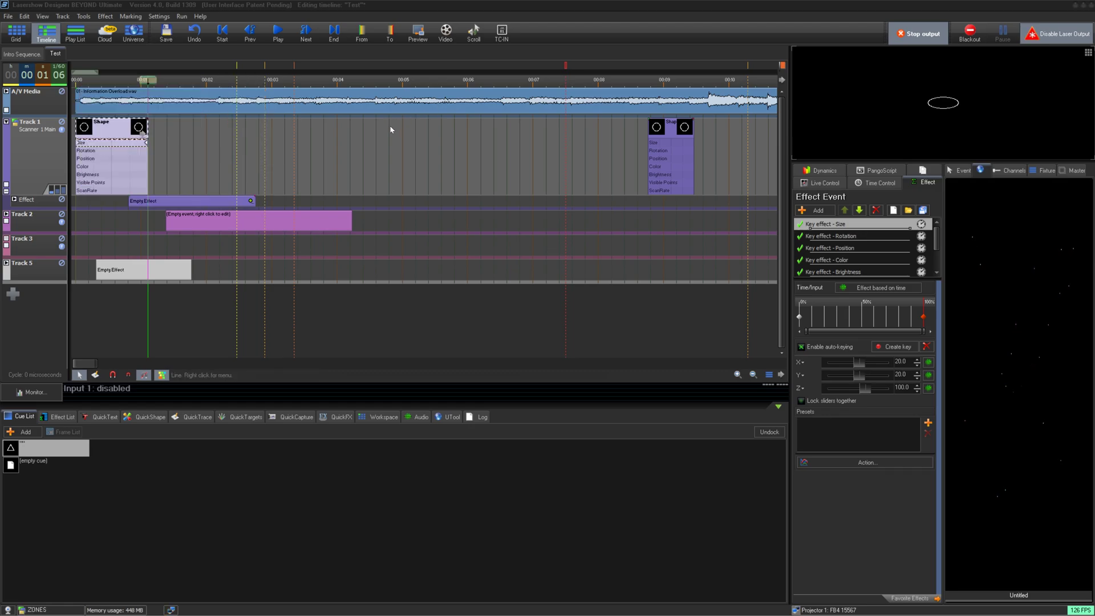
left_click(129, 158)
left_click(147, 143)
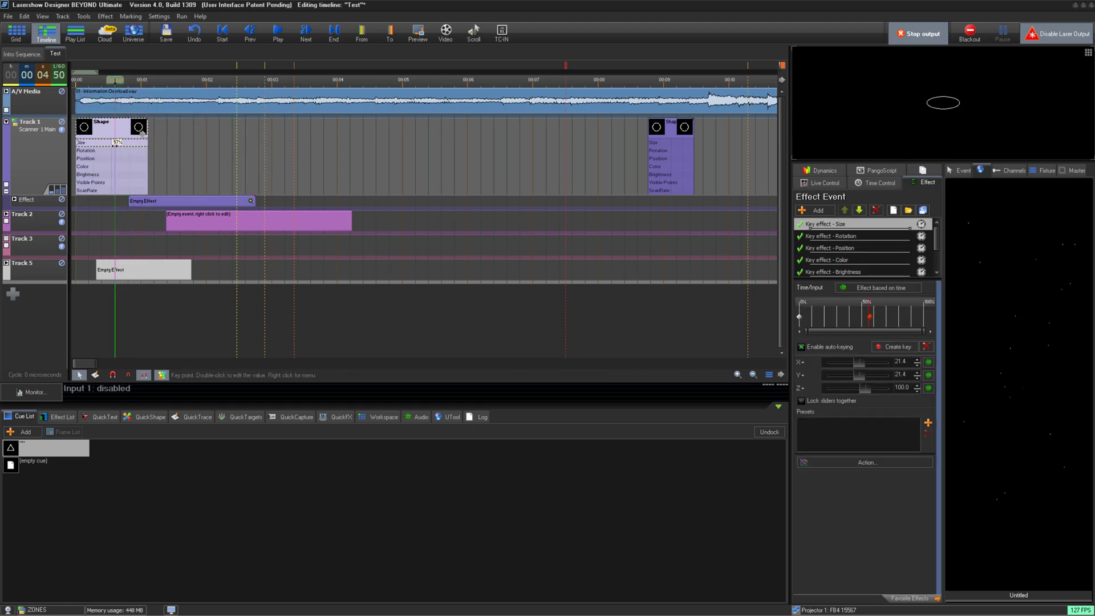
- Set the Size key easing to Accelerate, play from the start, then stop and deselect
right_click(147, 141)
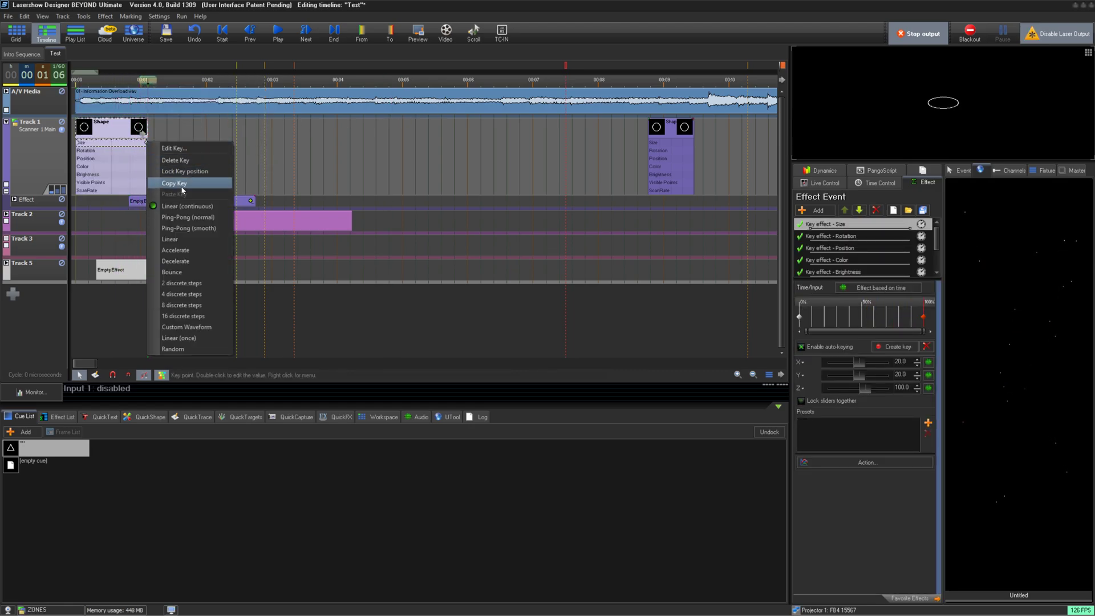
left_click(194, 250)
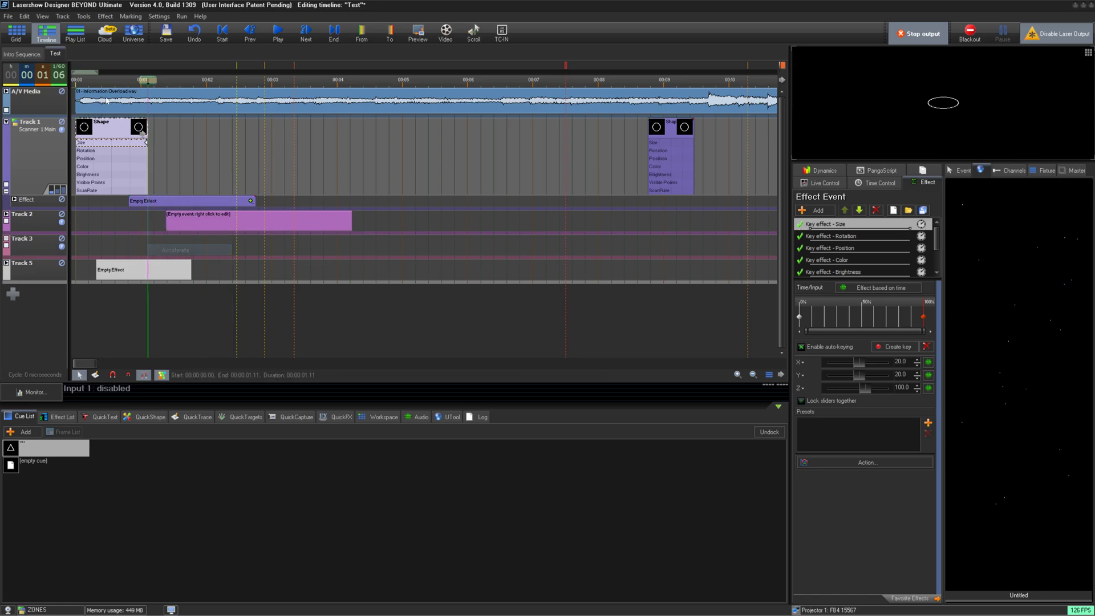
left_click(81, 82)
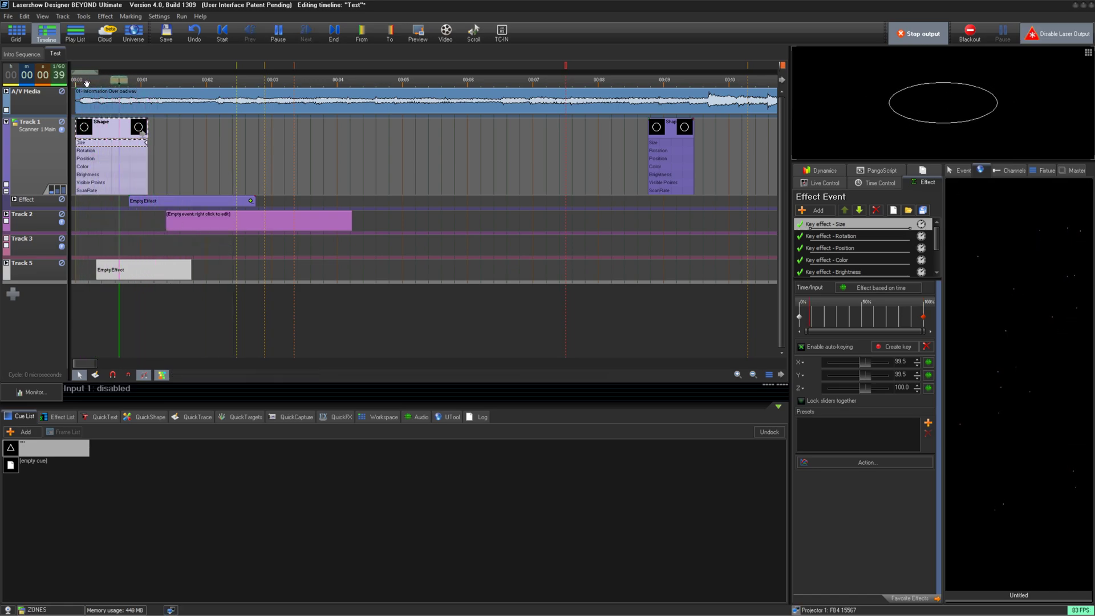
key("space")
left_click(168, 169)
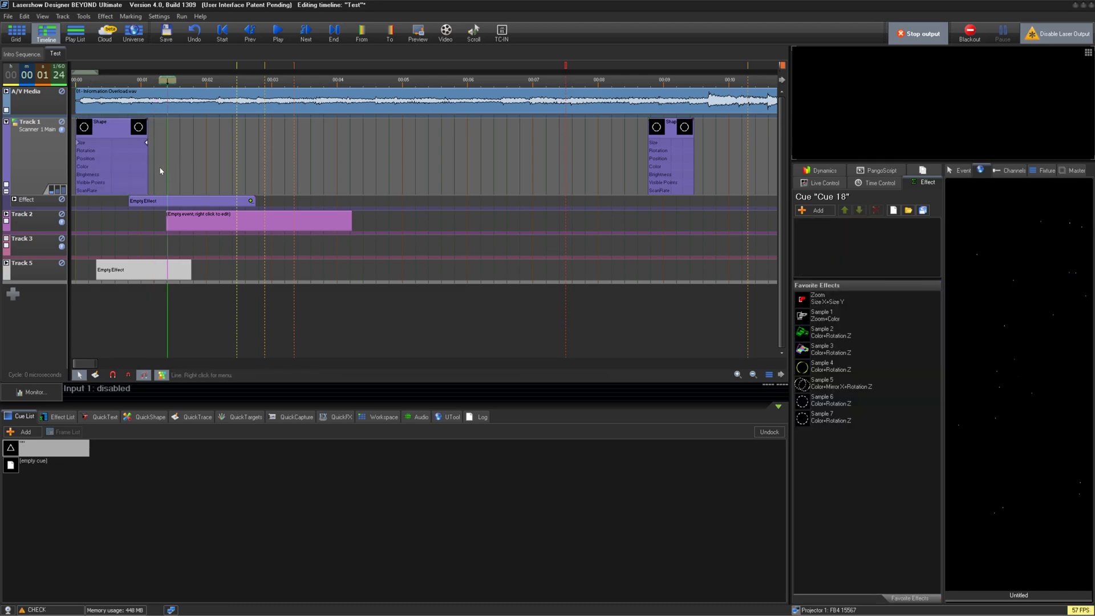
- Move the Empty Effect event to the start and add an oscillating Zoom effect
left_click_drag(250, 201, 148, 201)
left_click(825, 210)
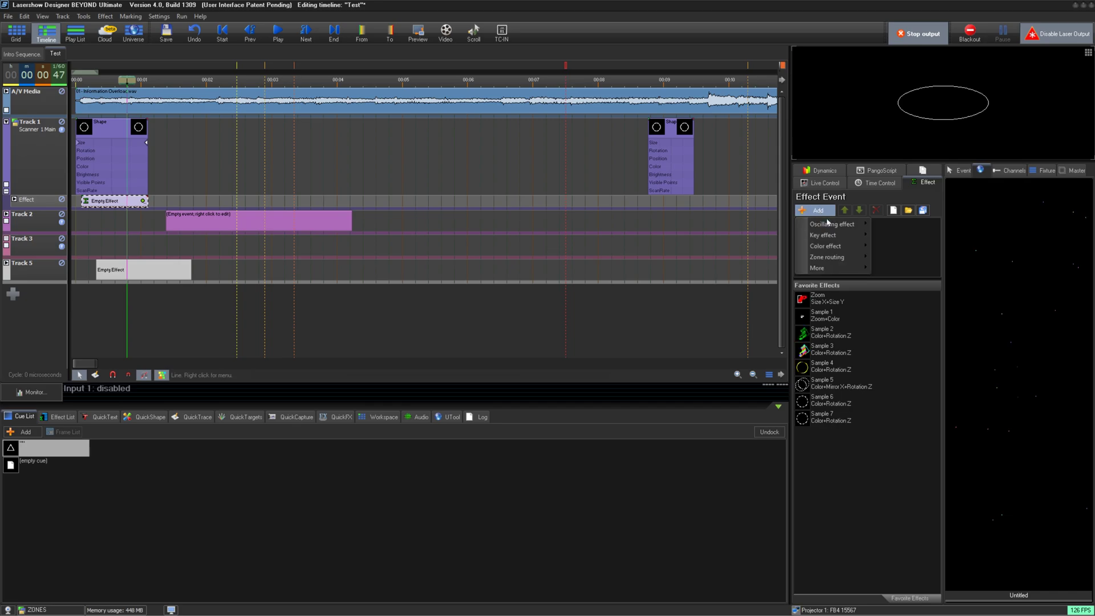
mouse_move(831, 224)
left_click(961, 222)
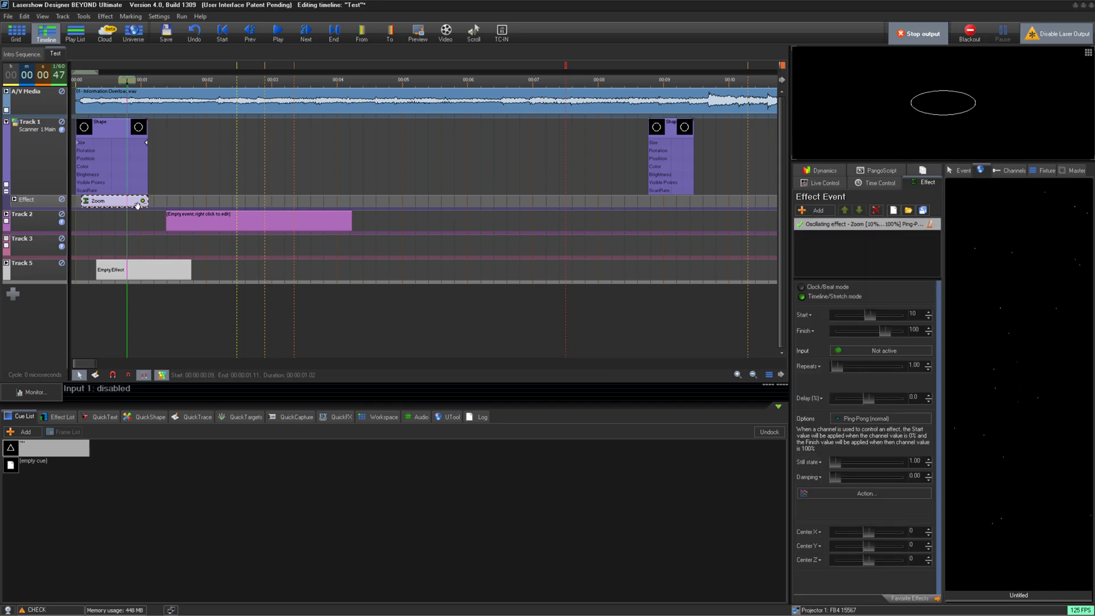
- Delete the Zoom effect event from Track 1's effect line
left_click(18, 201)
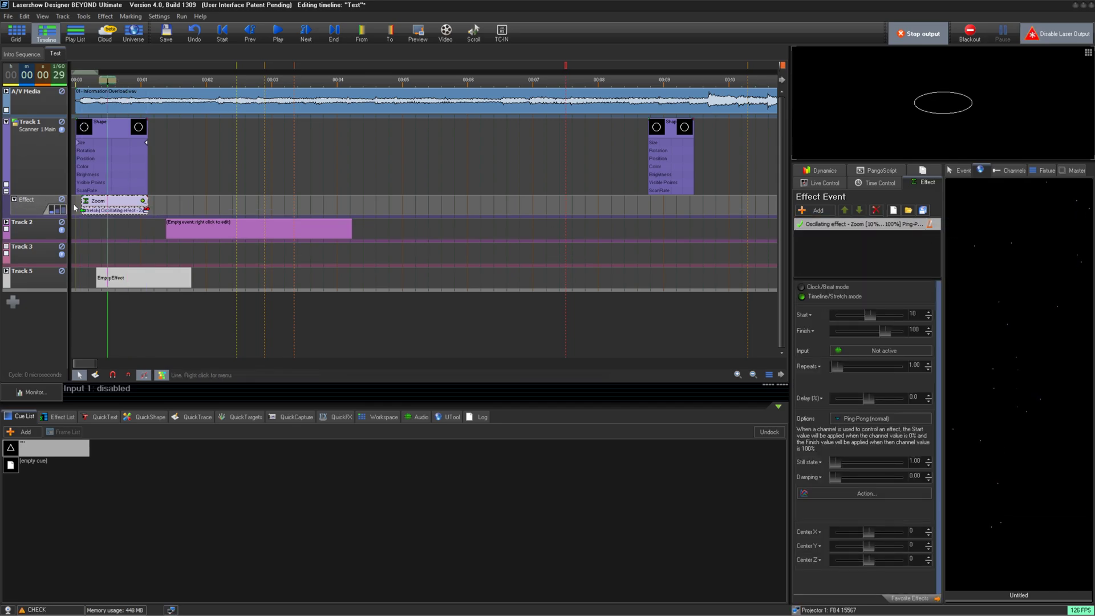
right_click(104, 201)
left_click(162, 279)
left_click(78, 200)
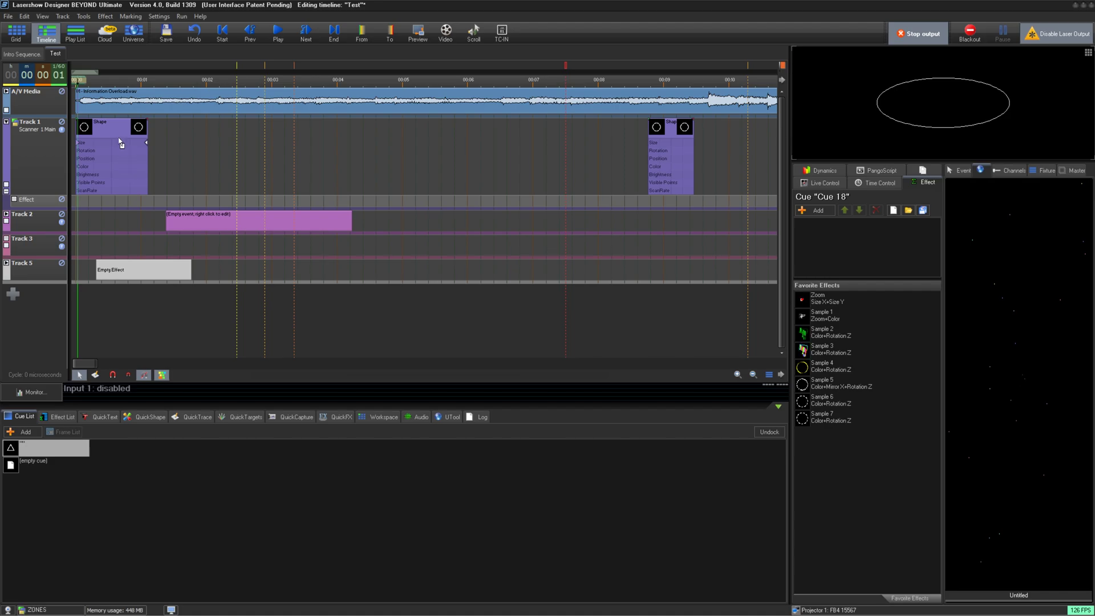
- Paste two copies of the triangle Shape event further along Track 1
left_click(101, 126)
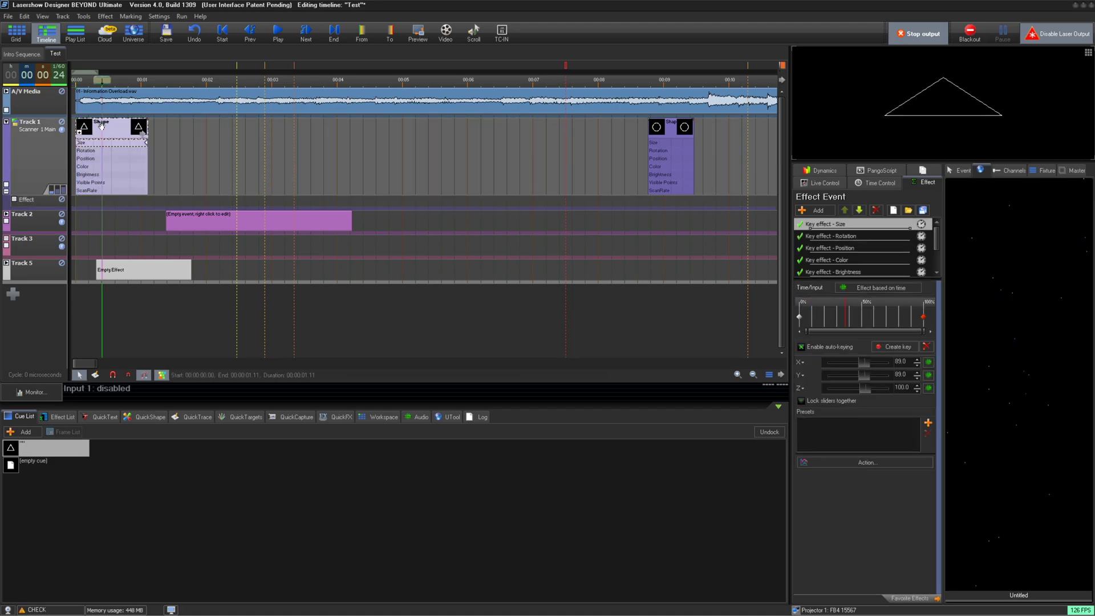
left_click(176, 131)
key("ctrl+v")
left_click(269, 129)
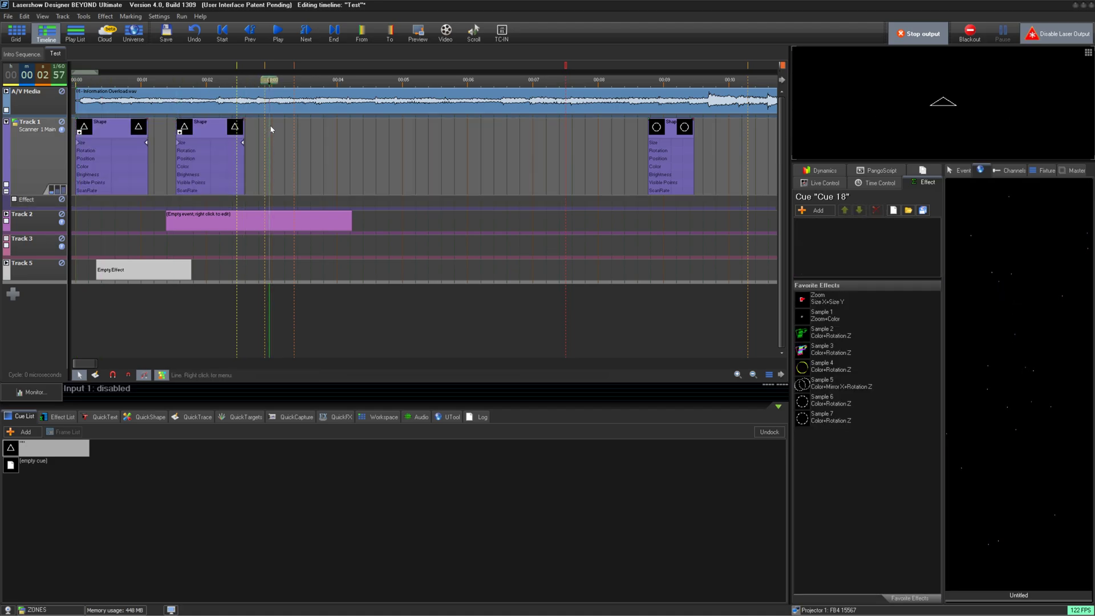
key("ctrl+v")
- Edit the triangle cue's shape to make it red
right_click(57, 455)
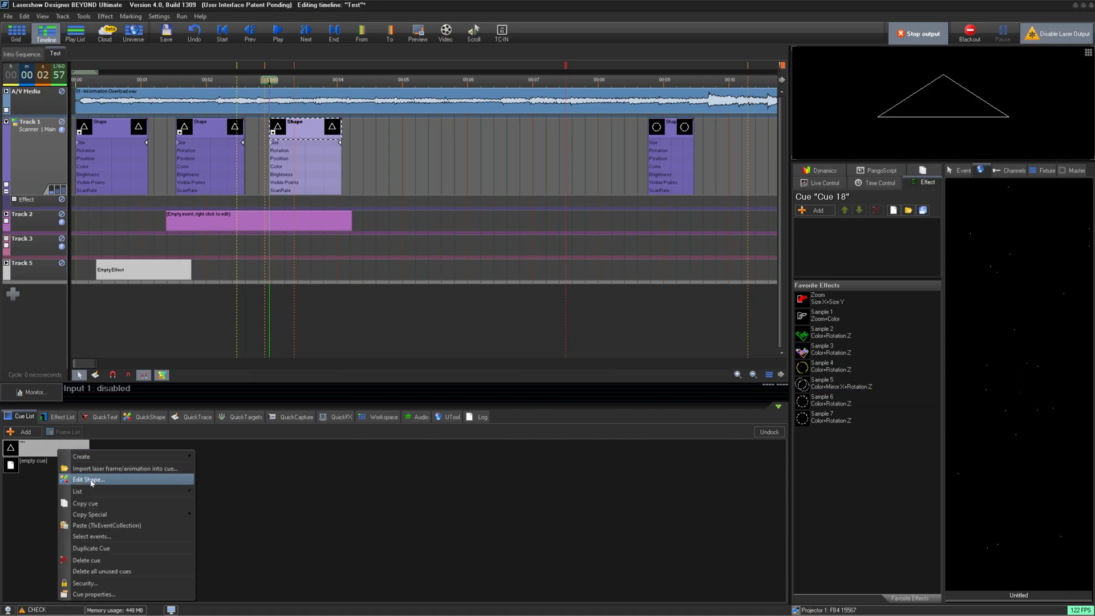
key("Escape")
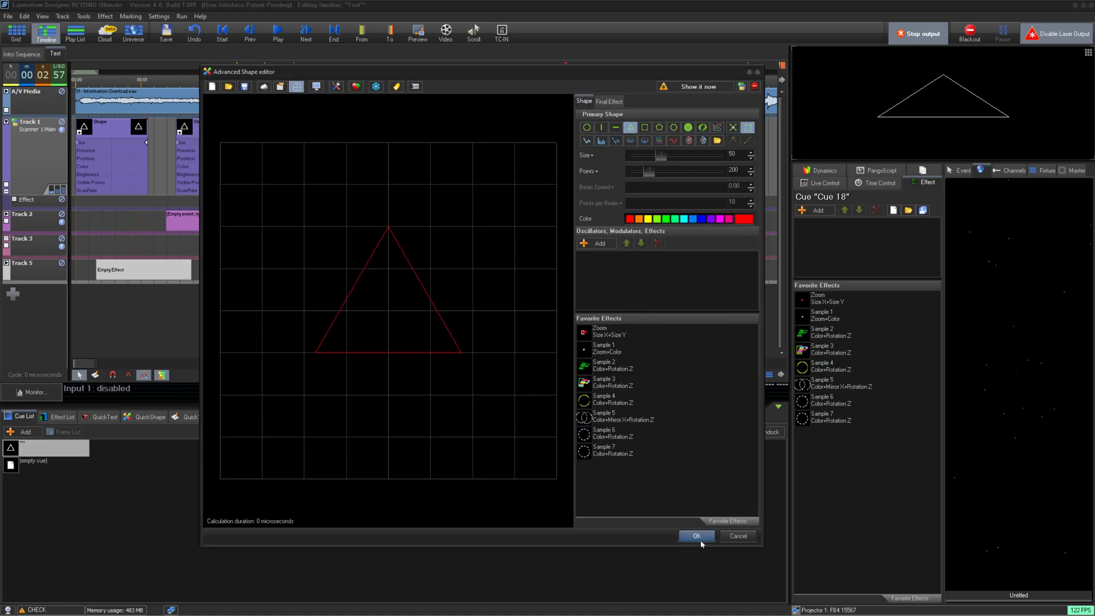
left_click(698, 538)
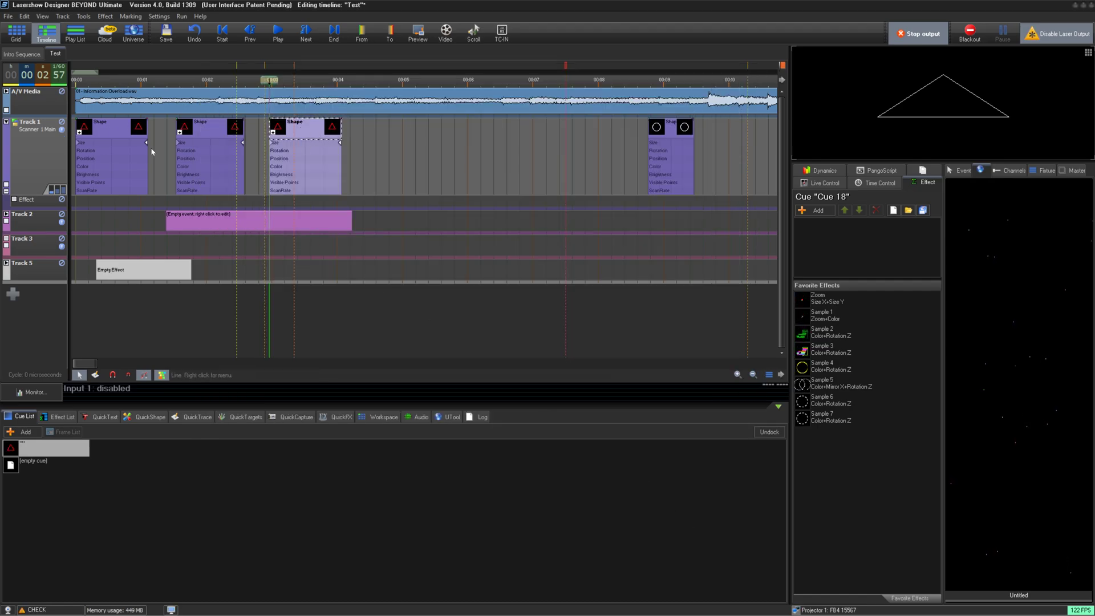
left_click(206, 176)
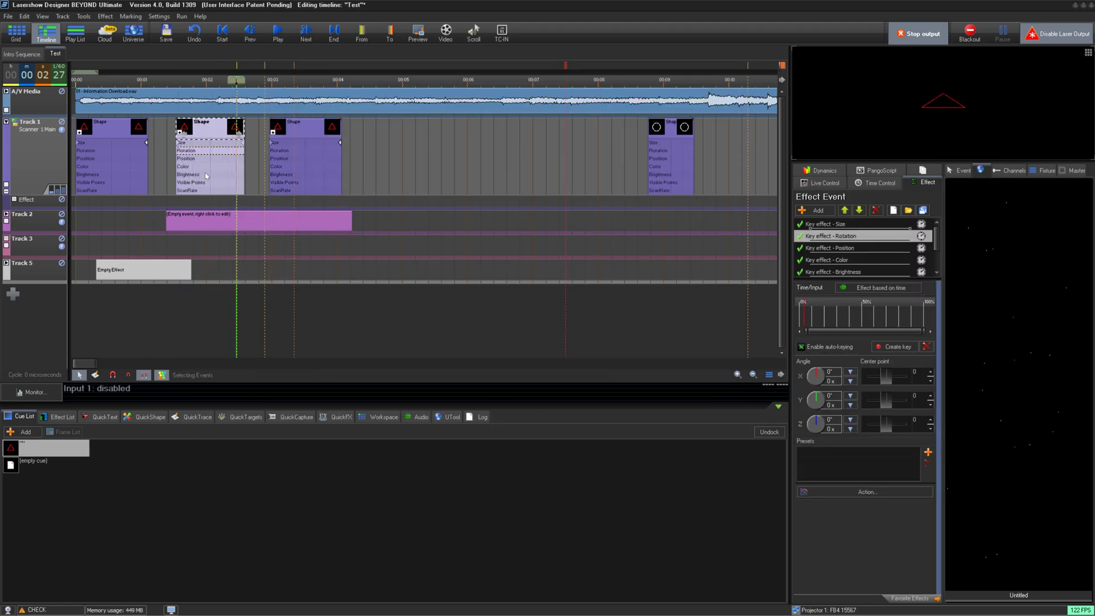
- Drag Zoom+Color from the Effect List onto each of the three triangle events
left_click(165, 252)
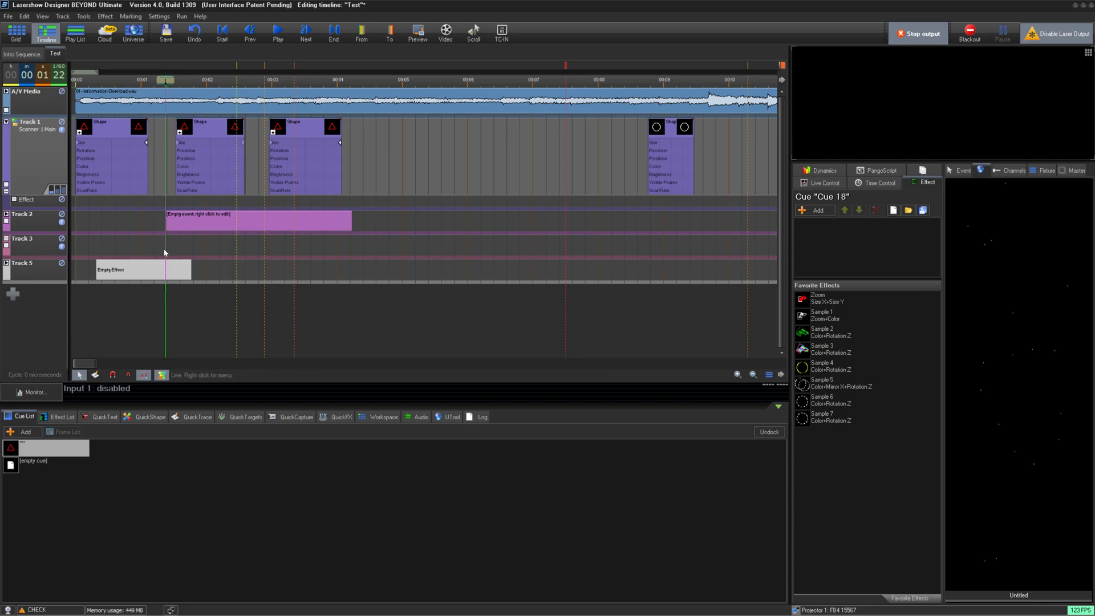
left_click(59, 416)
left_click(47, 450)
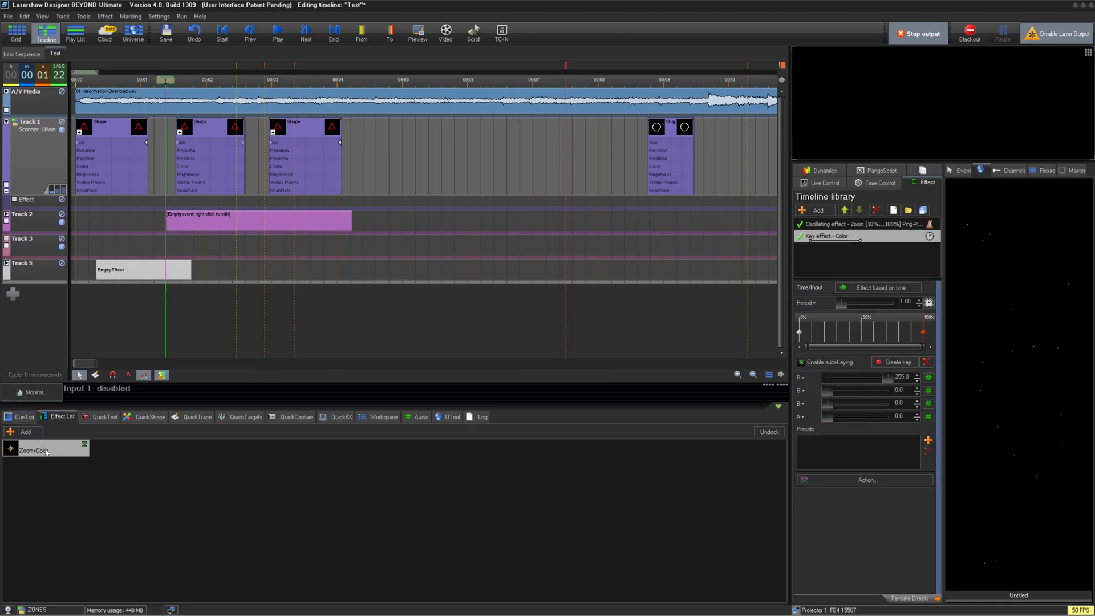
left_click_drag(47, 451, 105, 158)
left_click_drag(47, 450, 208, 165)
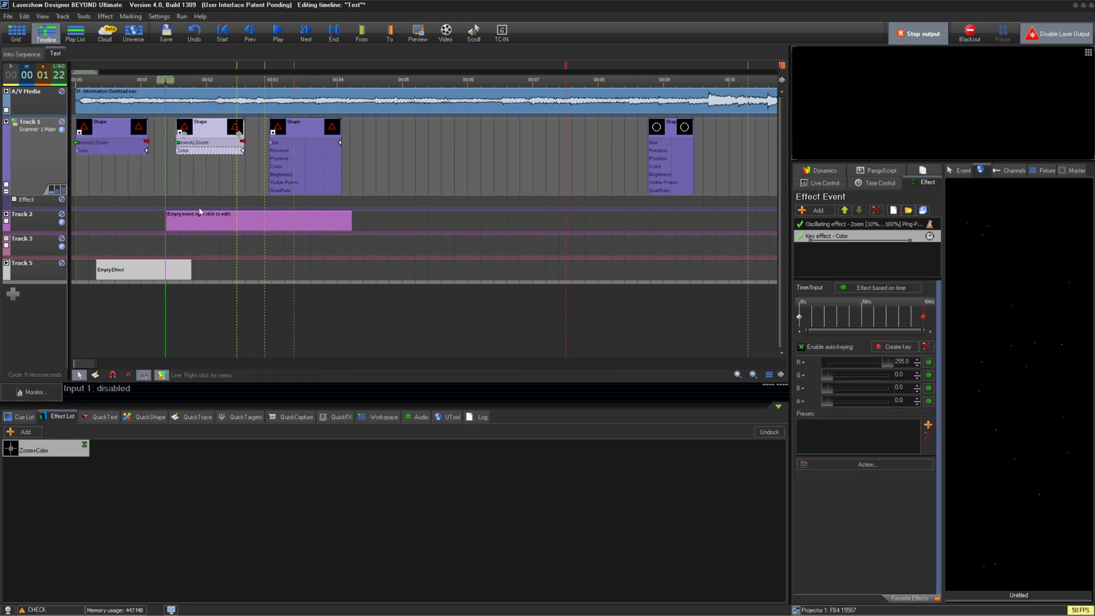
left_click_drag(47, 451, 302, 153)
- Inspect the first triangle event's starting colour key, then deselect it
left_click(141, 153)
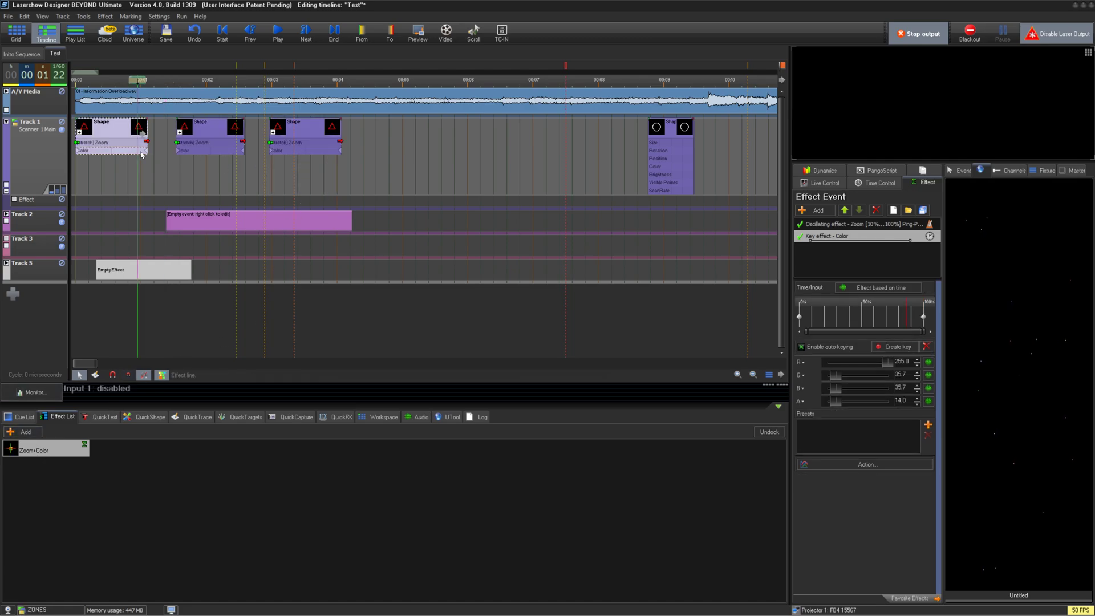
left_click(799, 317)
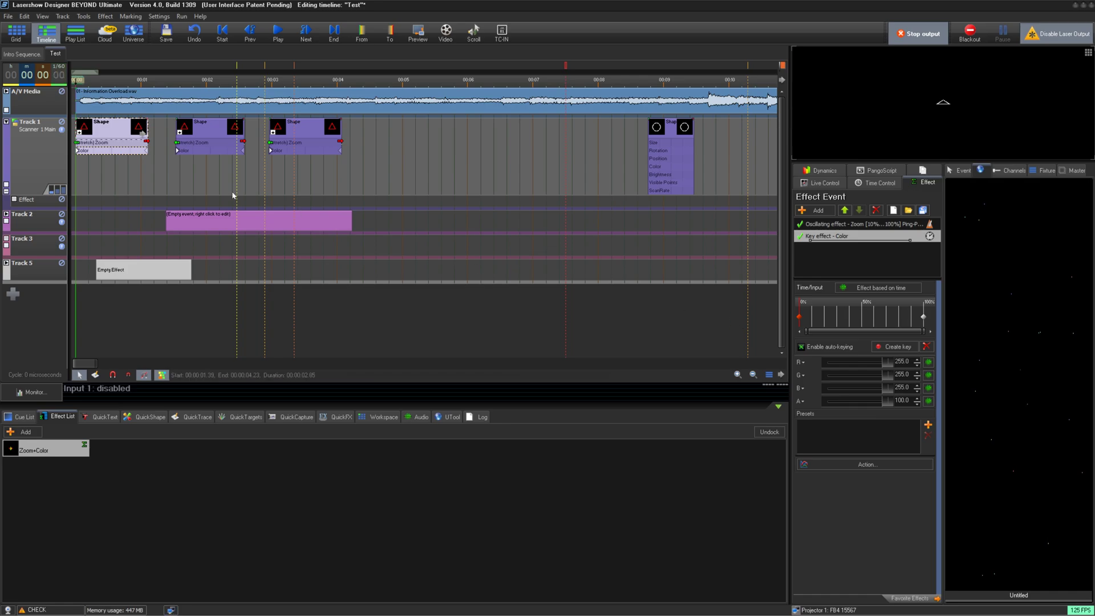
left_click(110, 180)
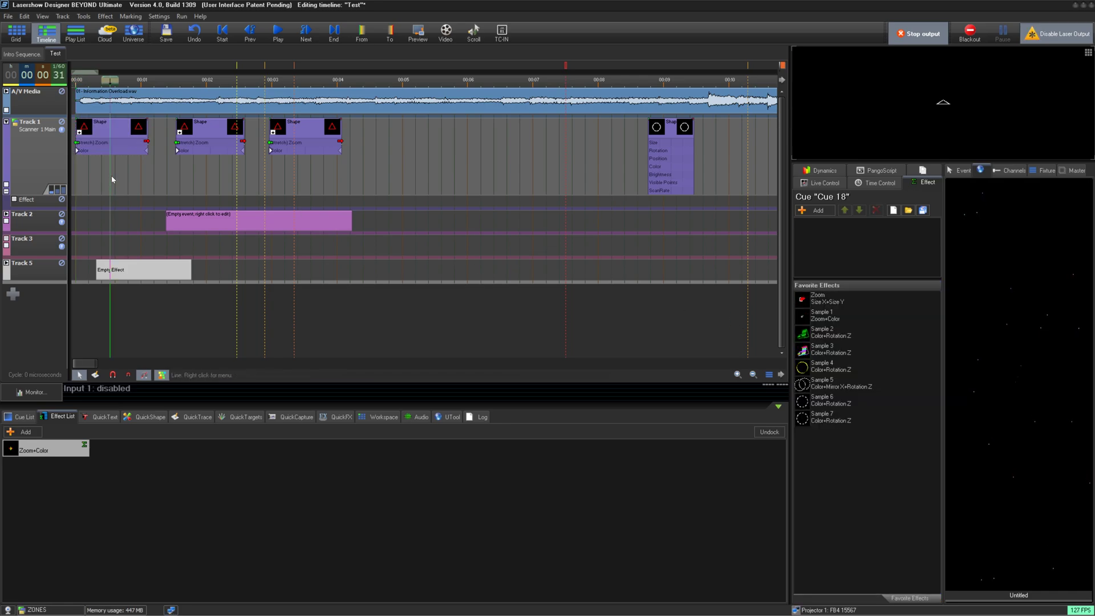
- Select the circle event, add a By Points gradient colour effect to Zoom+Color, then remove it
left_click(817, 209)
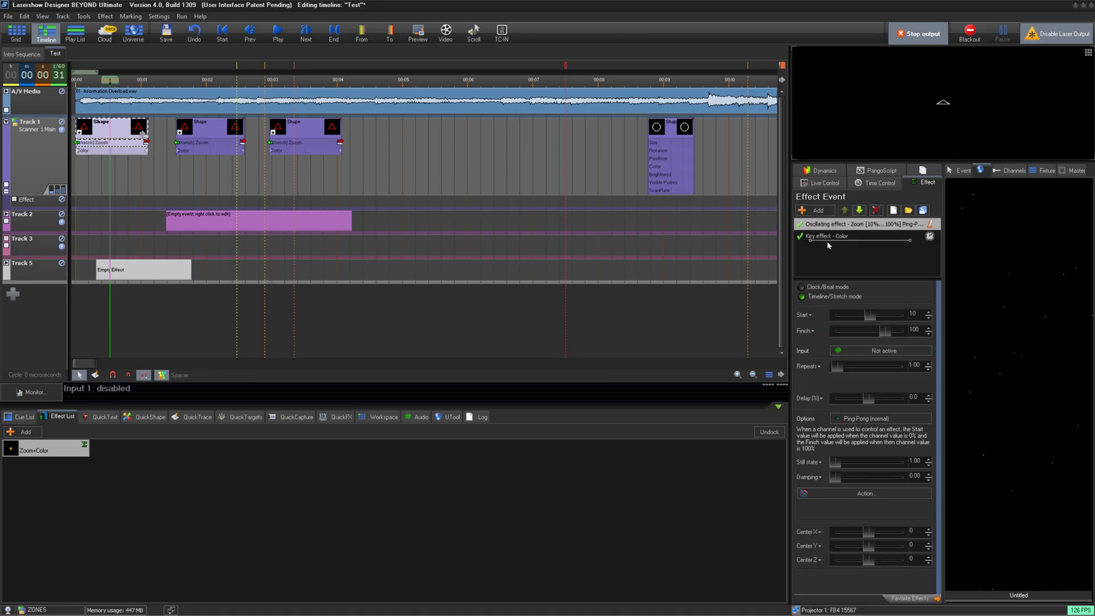
left_click(679, 132)
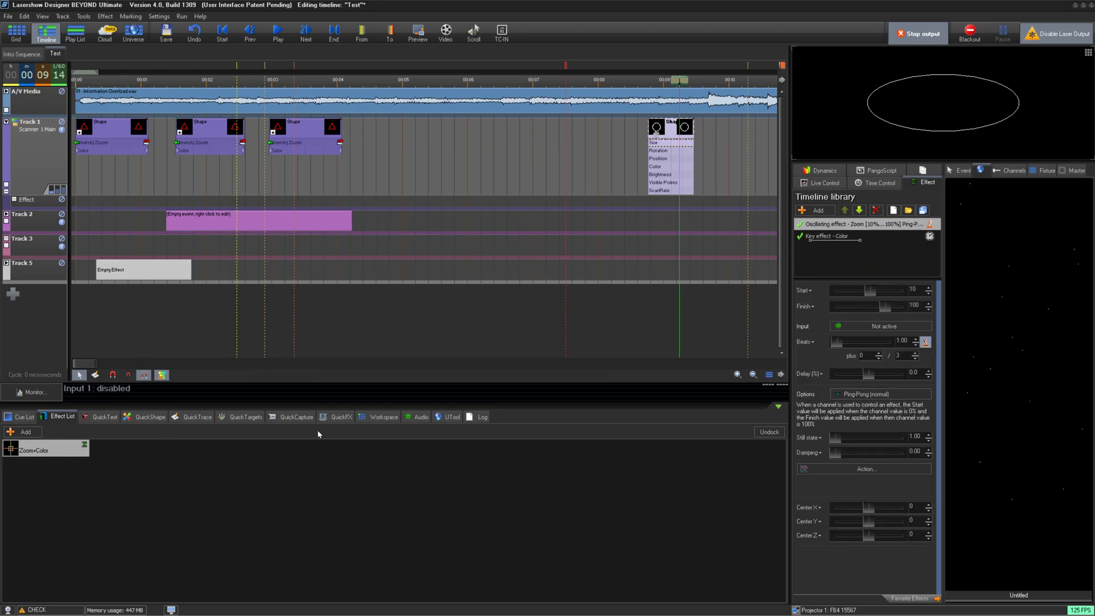
left_click(816, 209)
mouse_move(826, 245)
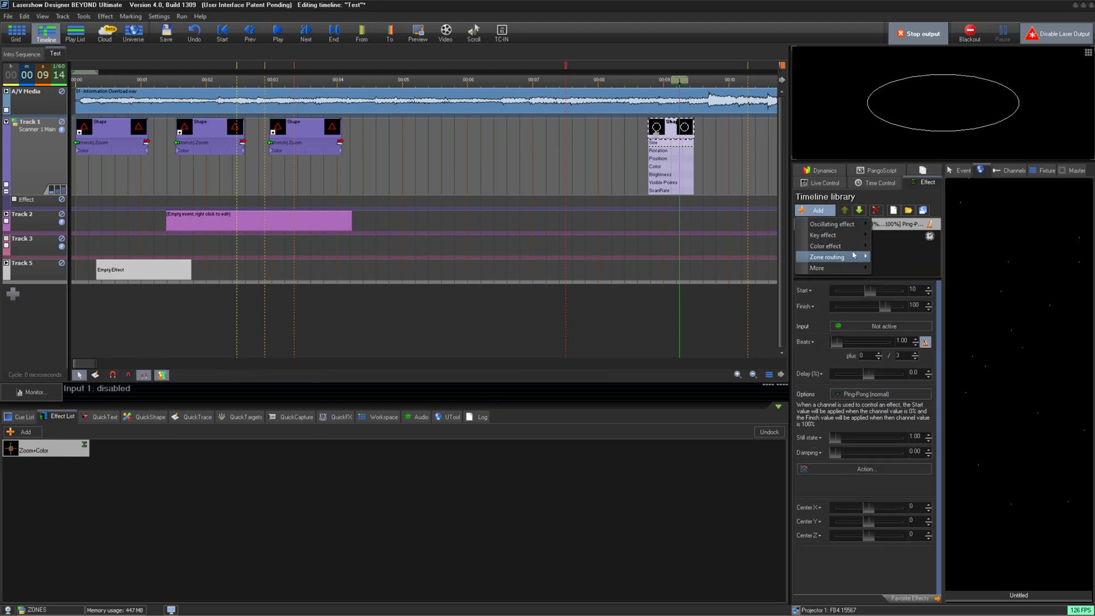
left_click(889, 246)
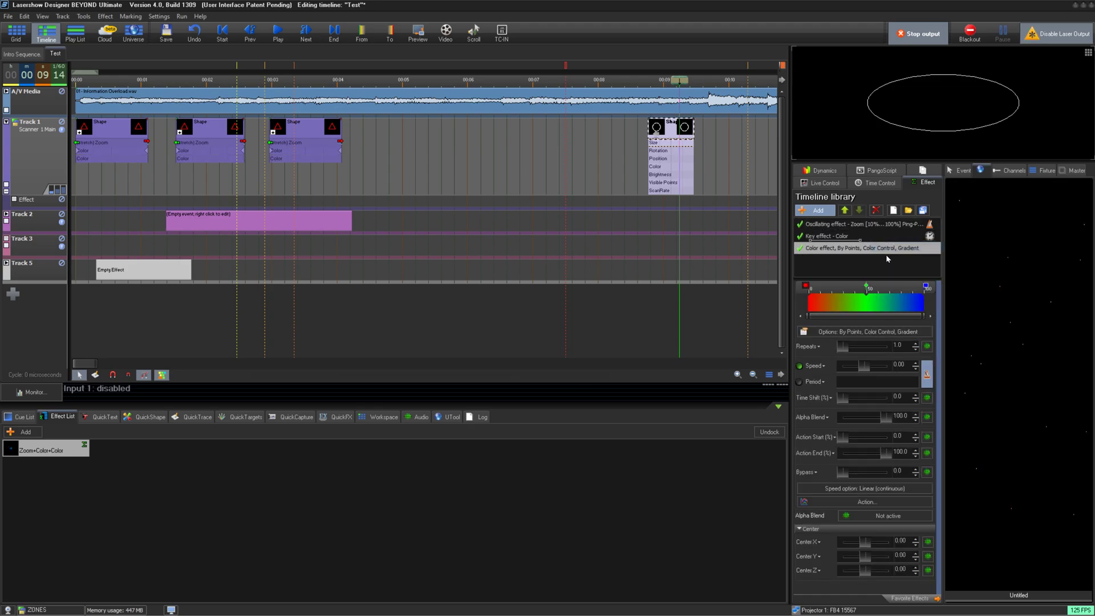
left_click(871, 214)
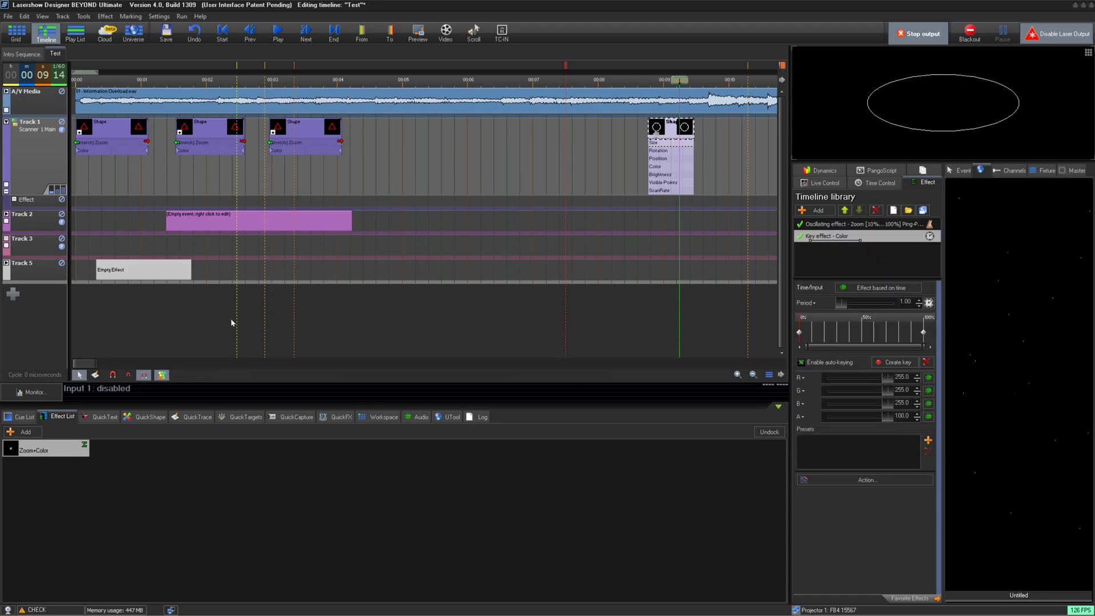
- Browse the Event tab's timing, zone, transition and masking settings for the triangle events
left_click(960, 170)
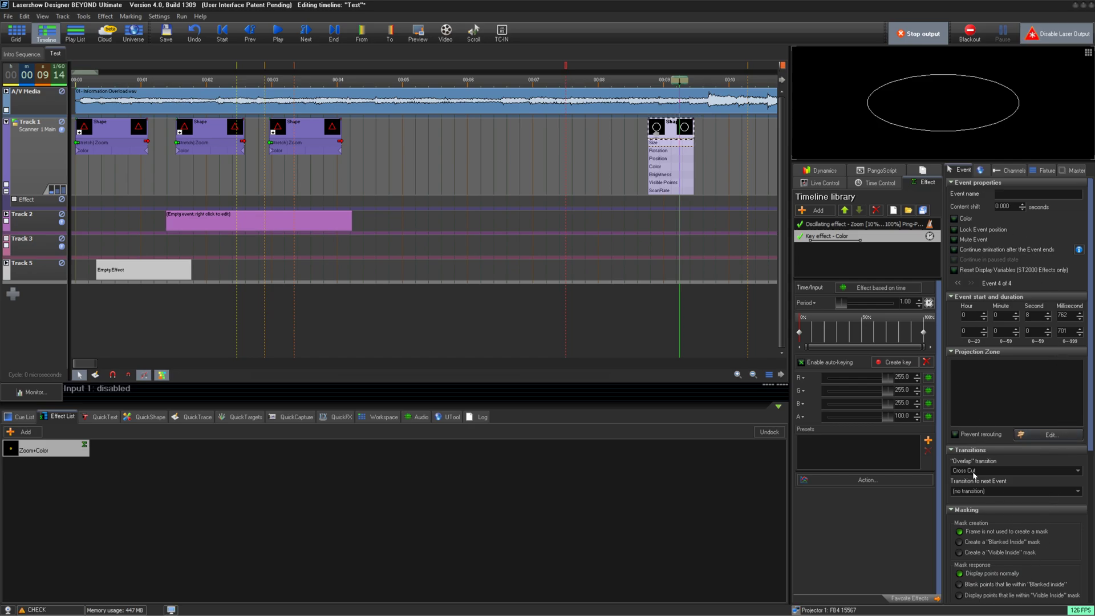
scroll(1092, 355, "down", 5)
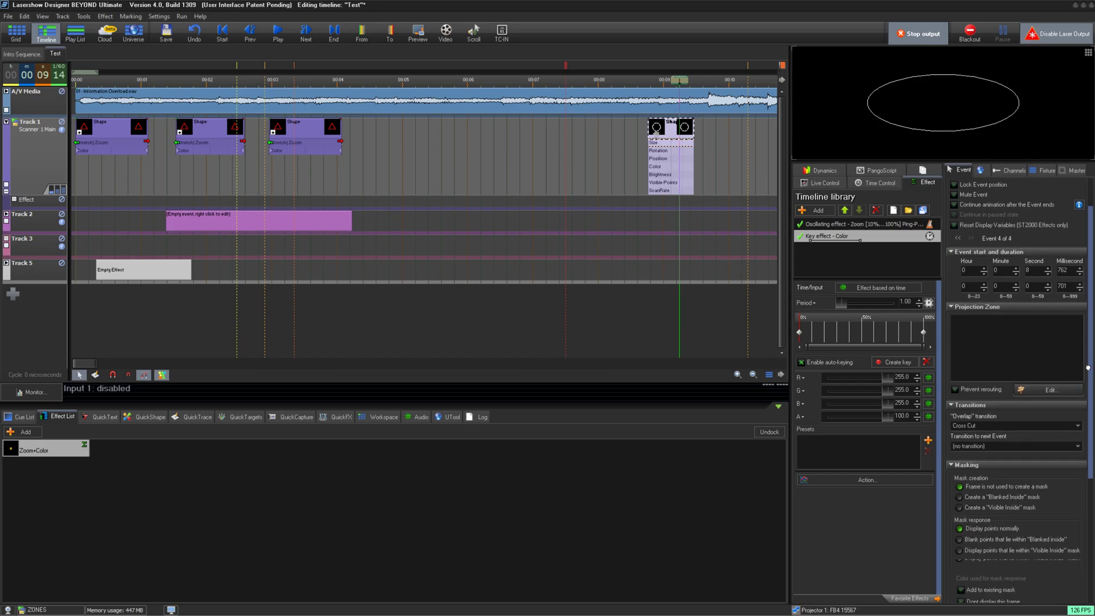
left_click(289, 158)
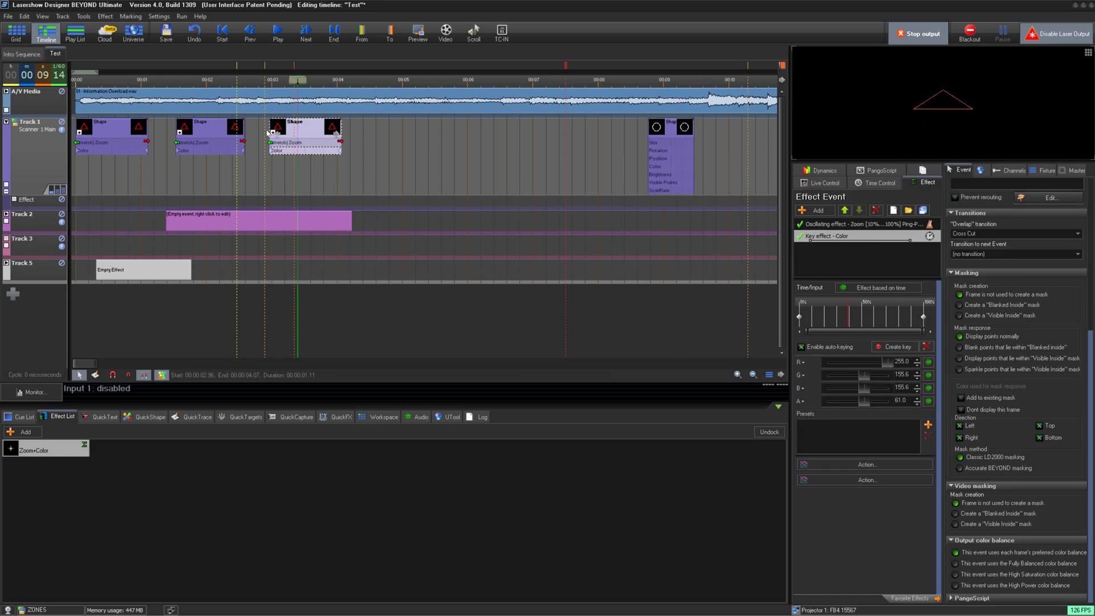
left_click(207, 126)
scroll(1081, 399, "up", 5)
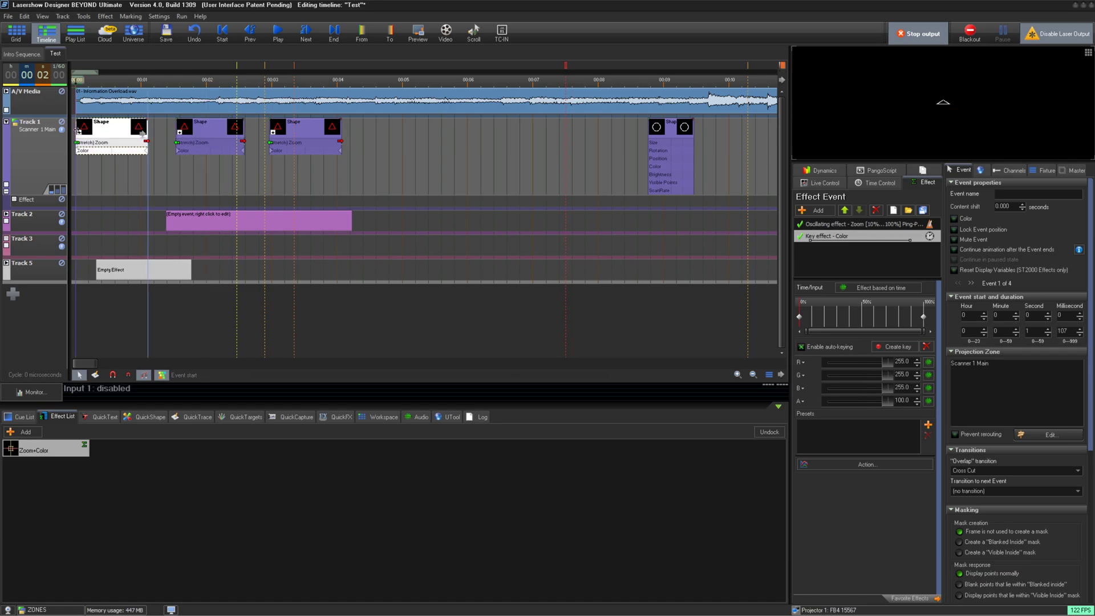
- Deselect all timeline events by clicking empty space, leaving Track 1's triangle clips in place
left_click(82, 173)
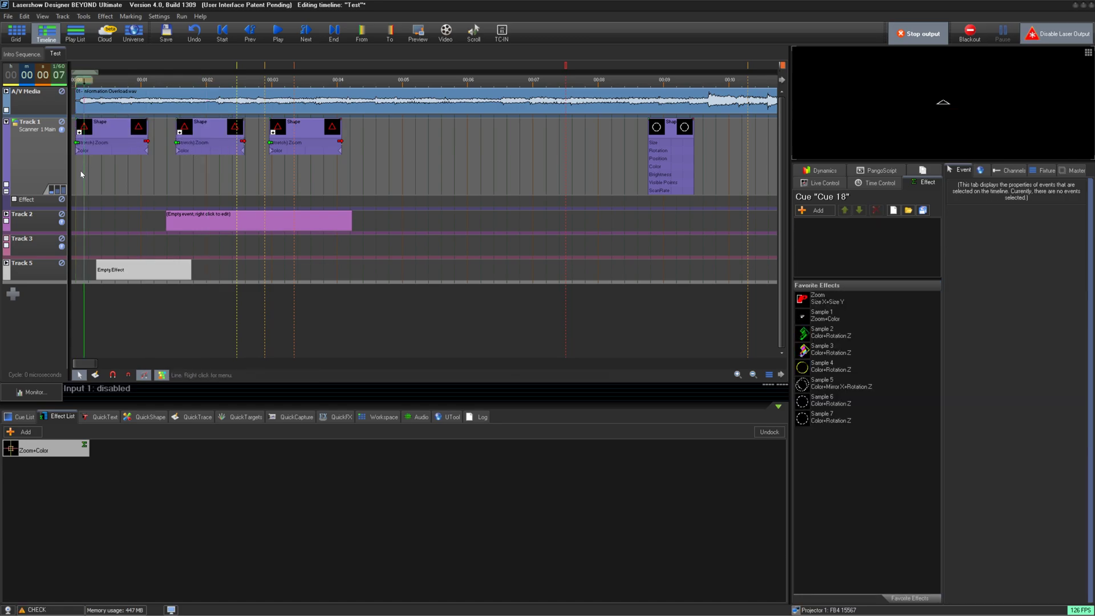